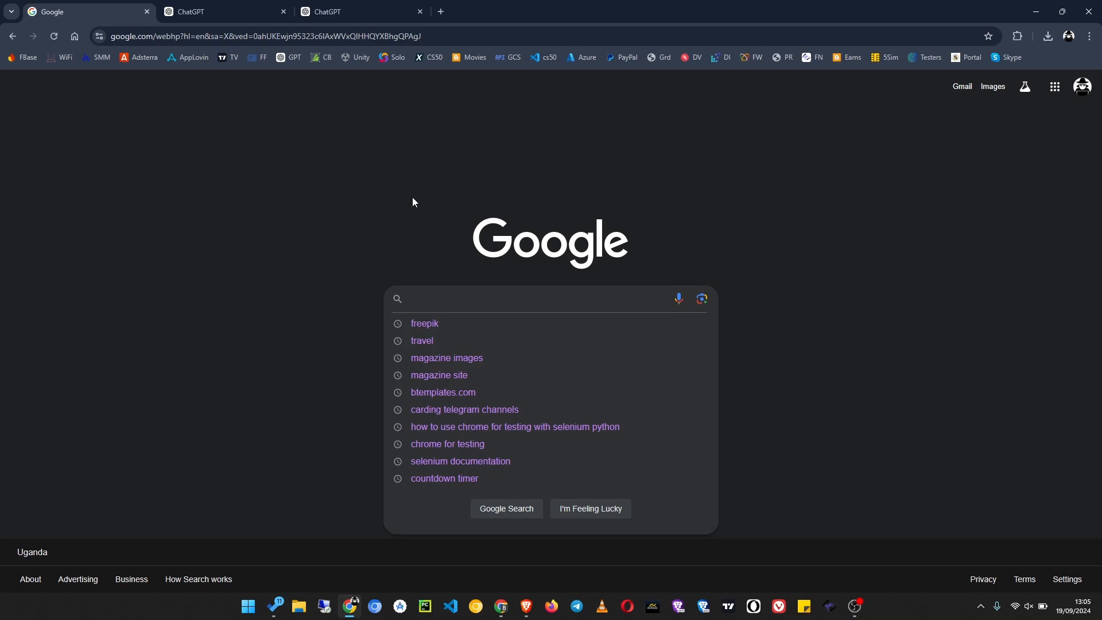
- Switch to the other Chrome profile window, search Google for blogger and open the Blogger.com site
click(501, 606)
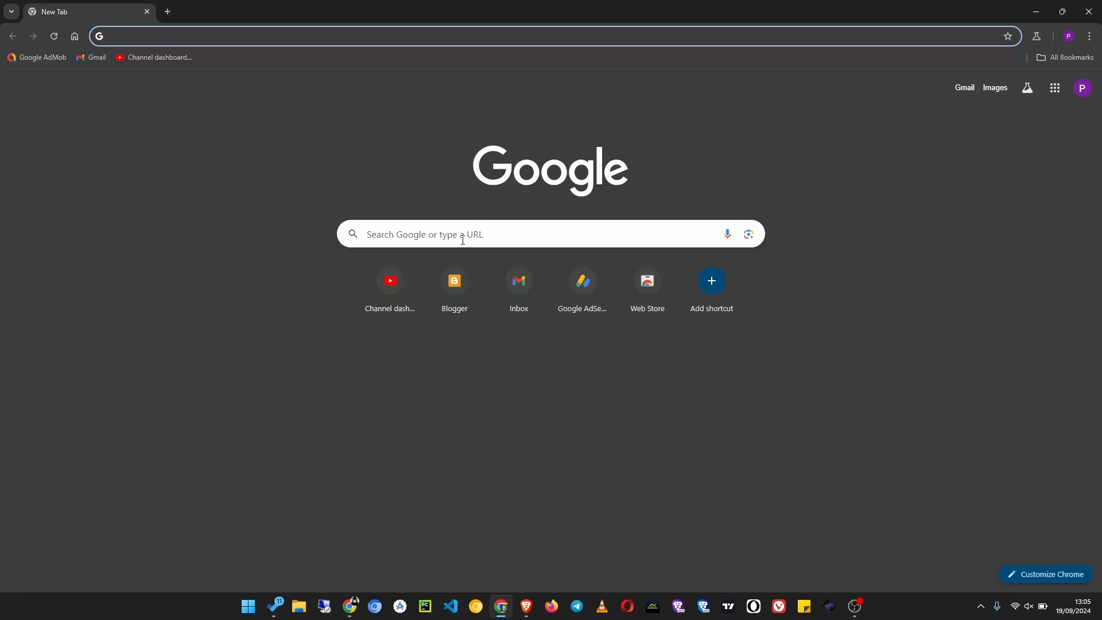
click(463, 236)
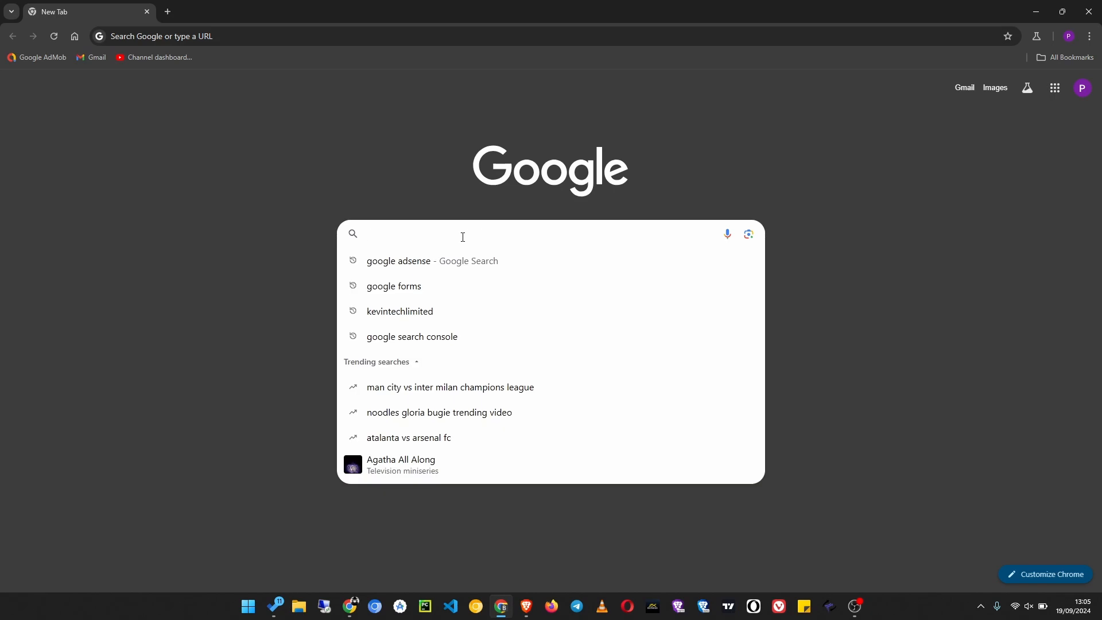
text(blogg)
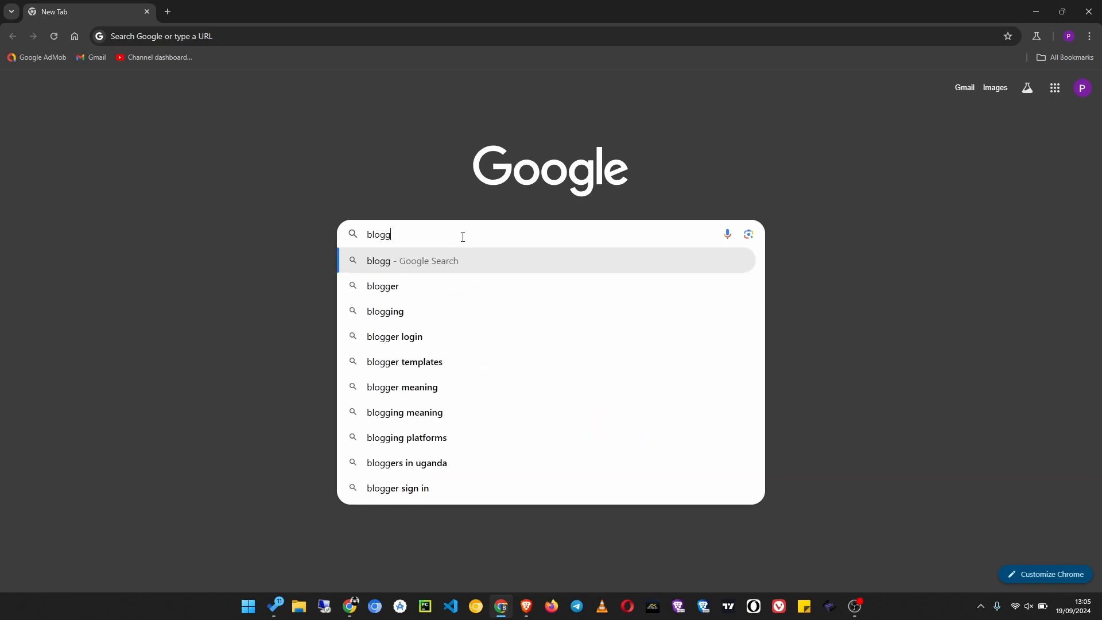
text(er)
key(Return)
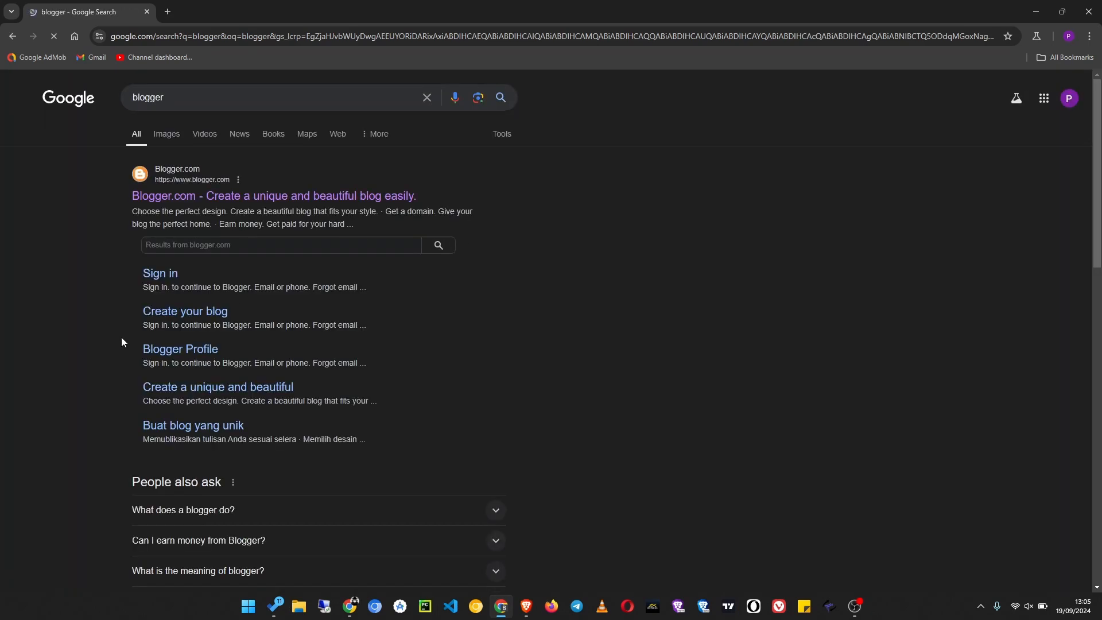
click(192, 202)
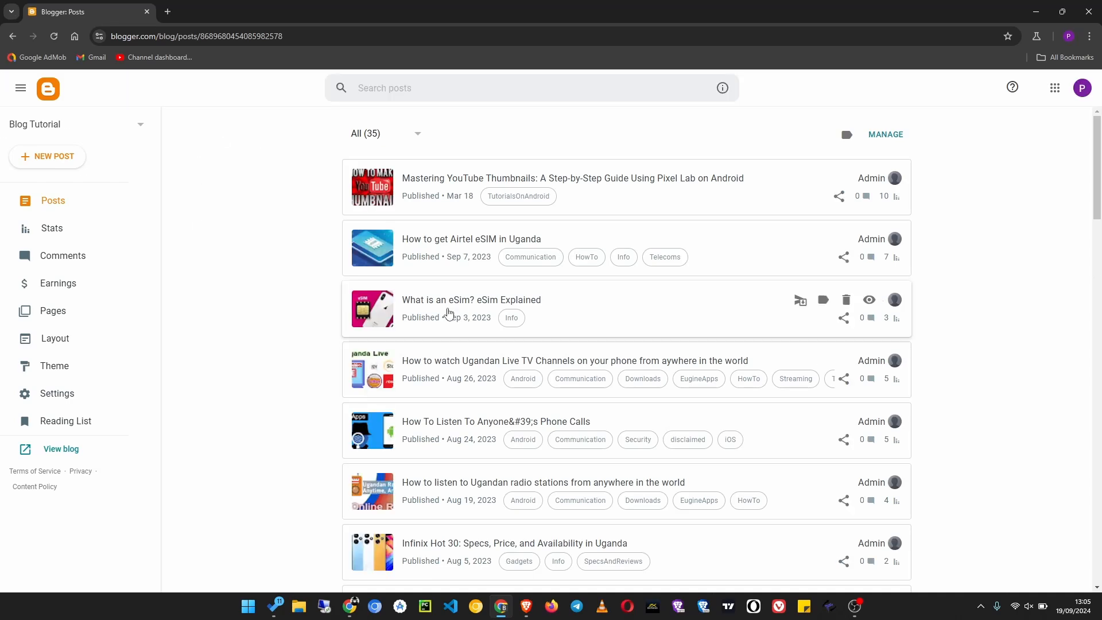
- Look through the existing posts of the Blog Tutorial blog
scroll(418, 344, down, 6)
scroll(430, 379, up, 6)
scroll(443, 415, down, 4)
scroll(443, 415, down, 7)
scroll(356, 431, up, 7)
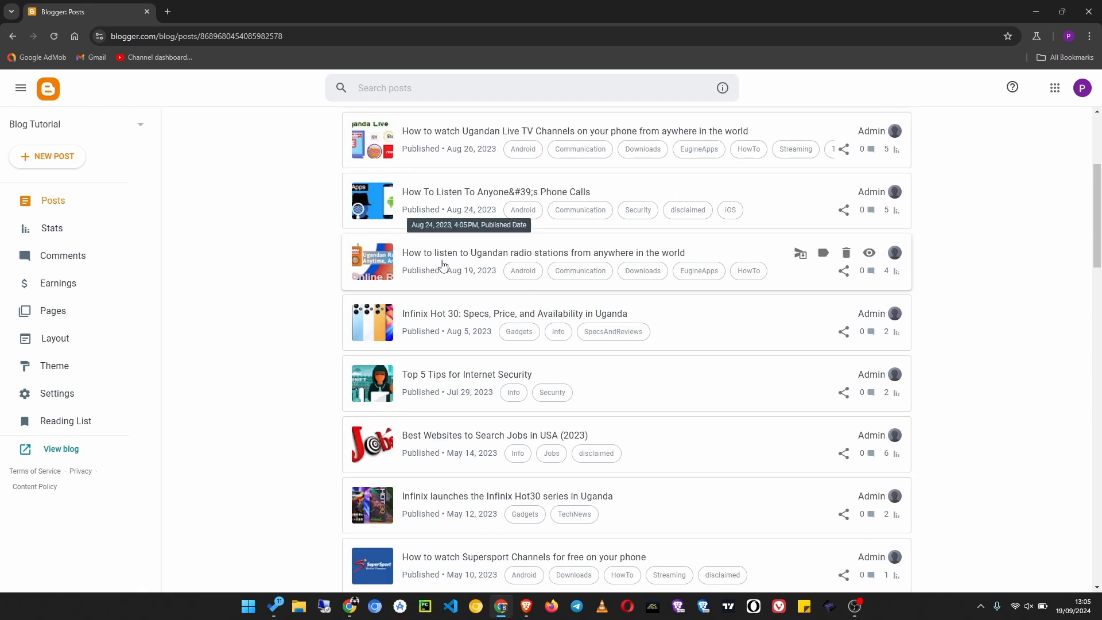
scroll(433, 356, up, 3)
scroll(433, 356, up, 1)
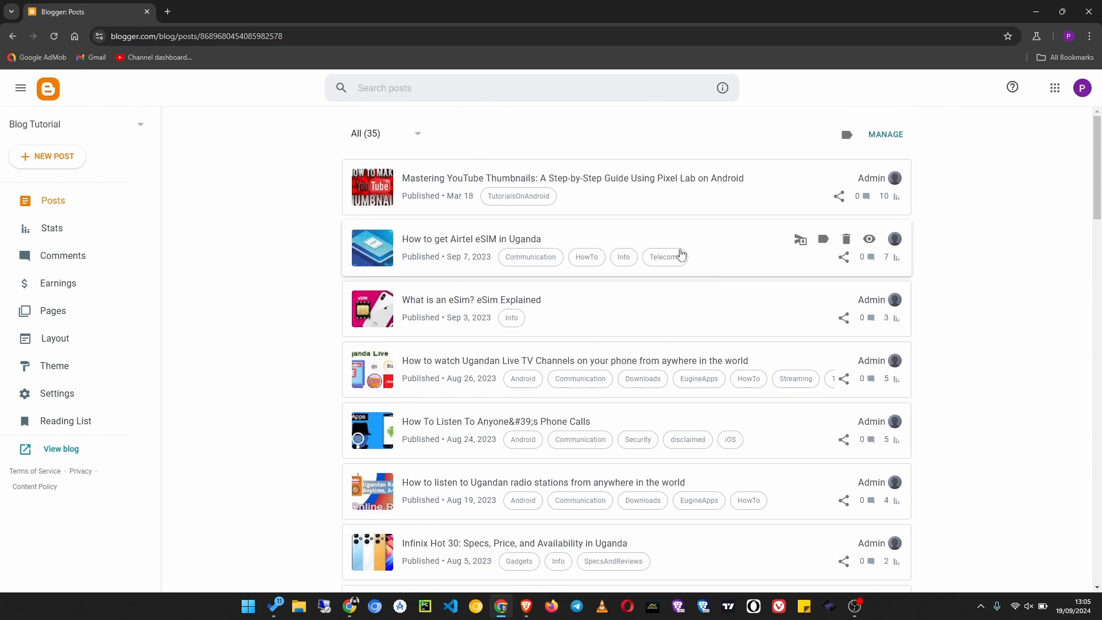
- View Blogger's signed-out landing page in an incognito window by searching for blogger, and close that window
click(1088, 37)
click(981, 93)
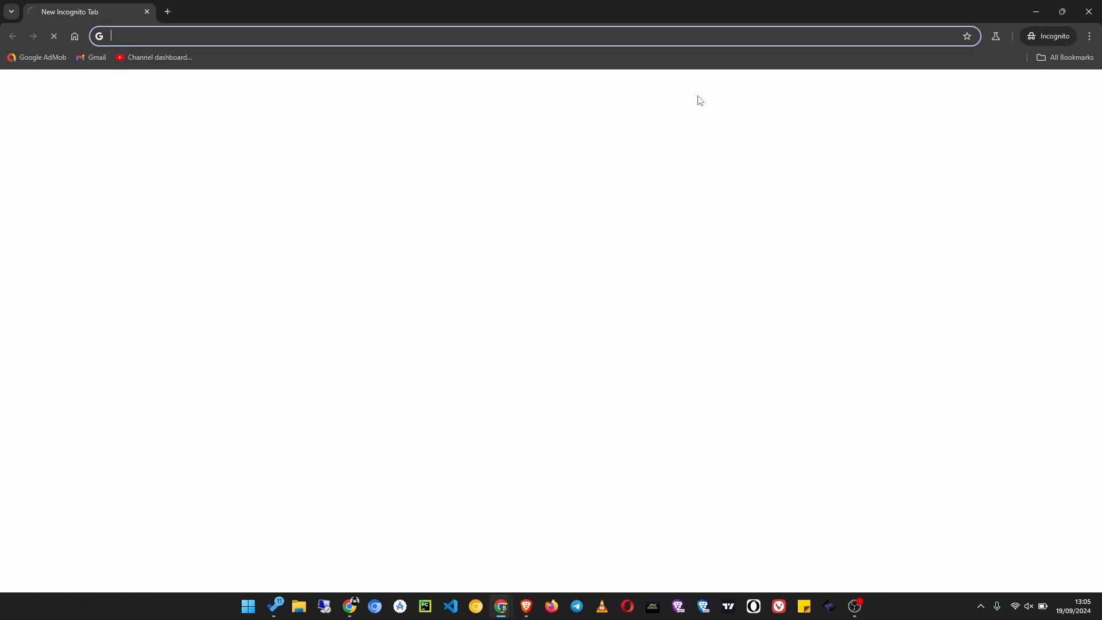
text(blo)
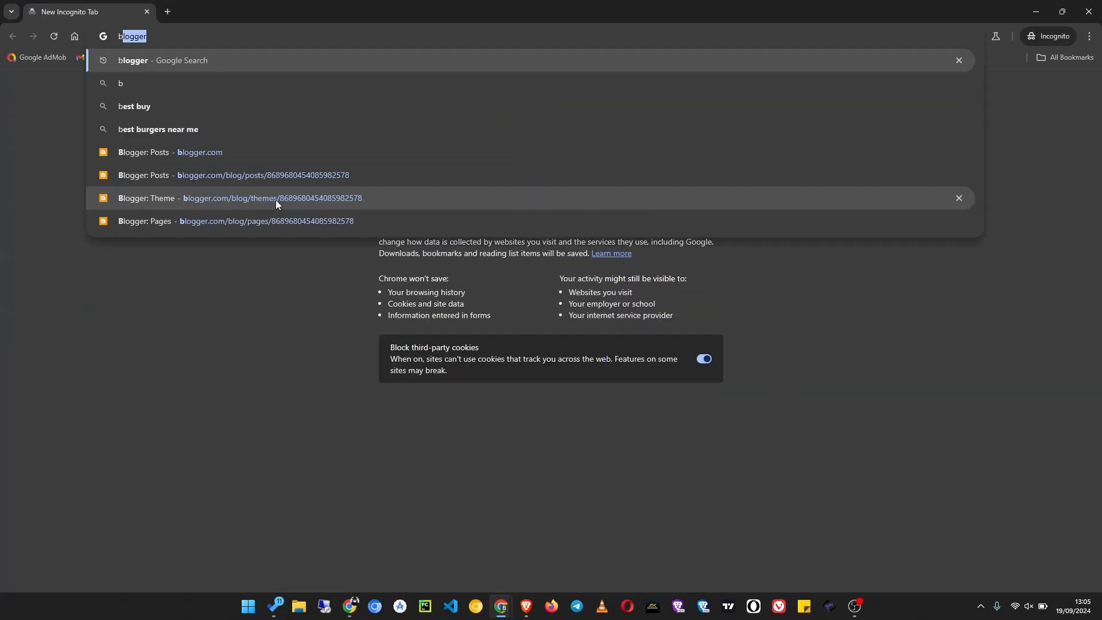
text(gger)
key(Return)
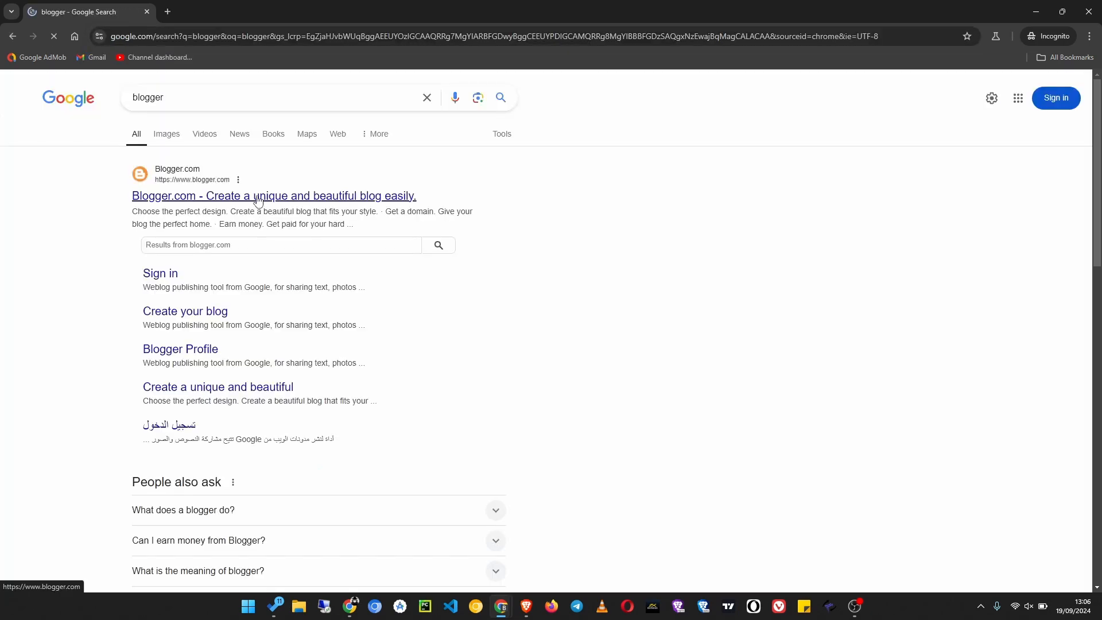
click(257, 198)
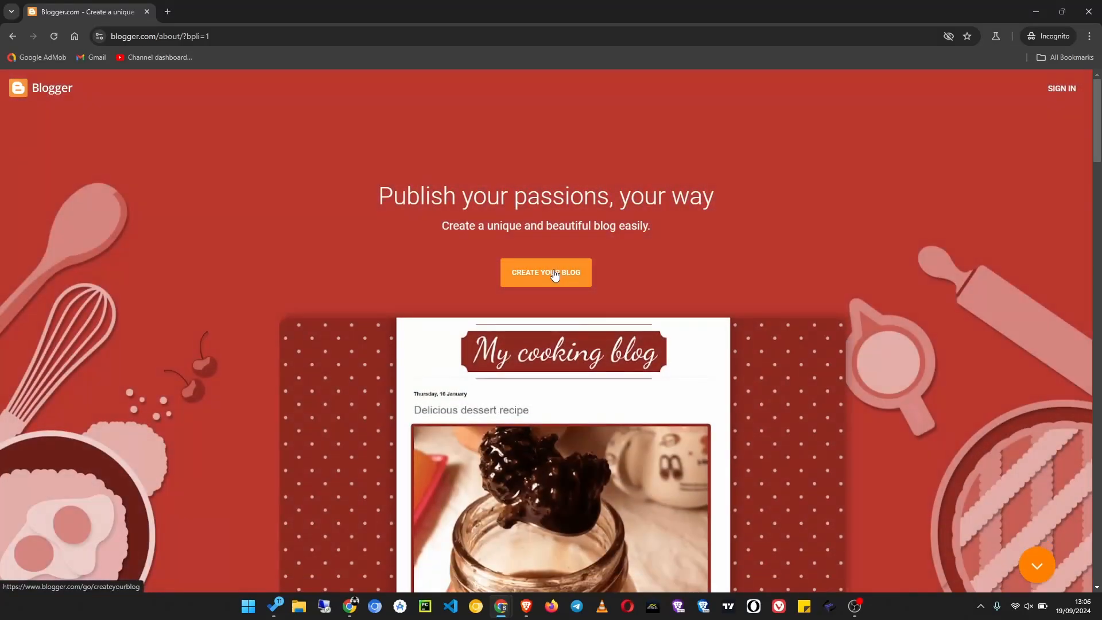
click(147, 12)
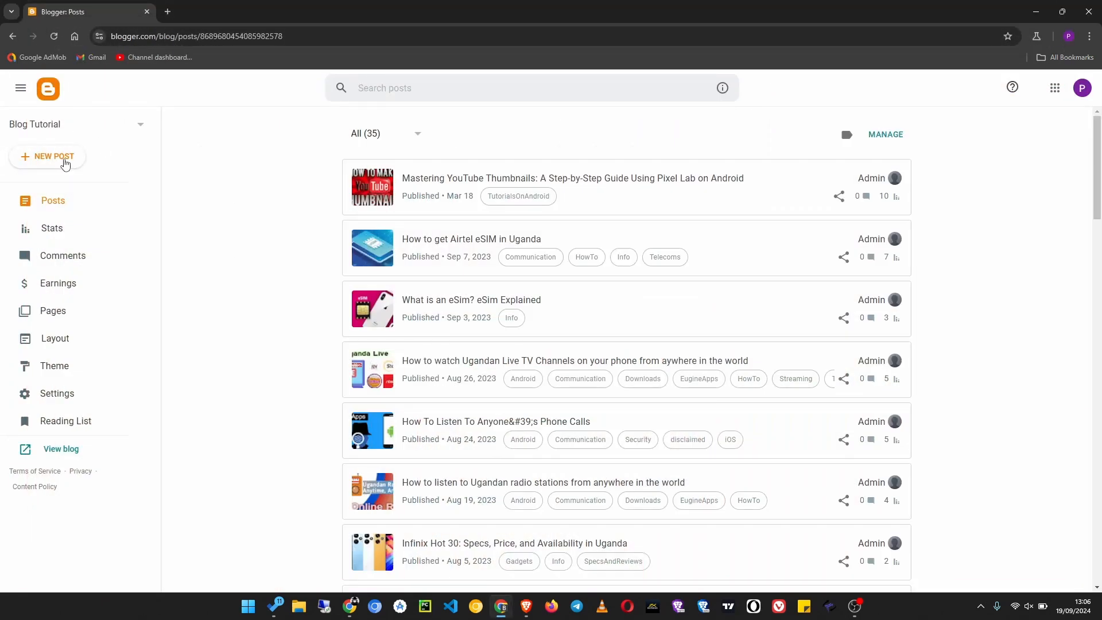
- Start a new blog and give it the title Magazine Tutorial
click(140, 125)
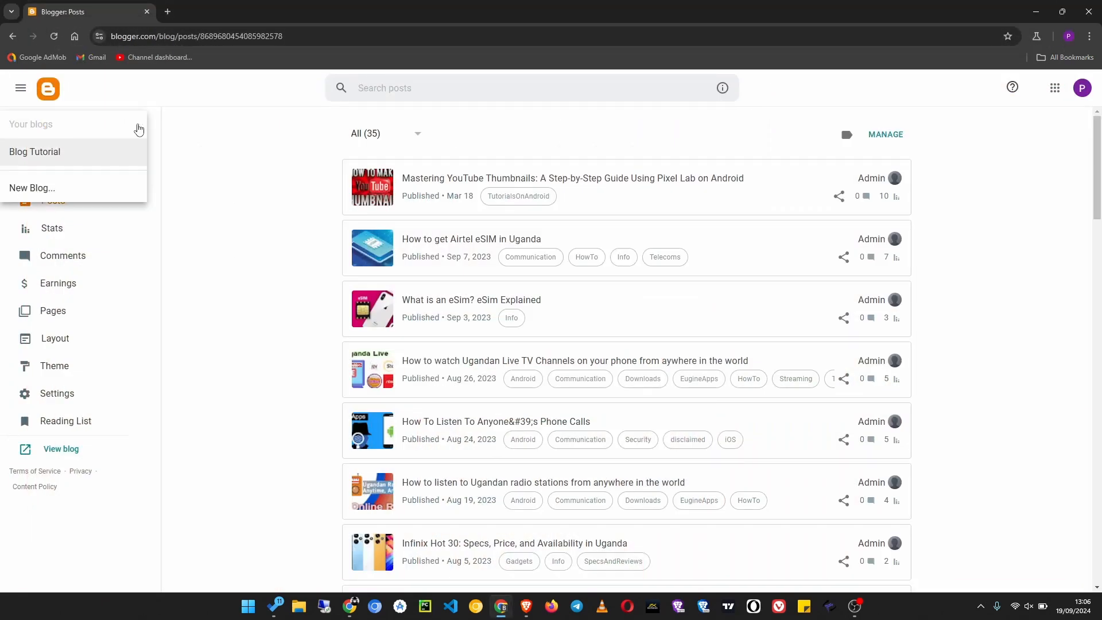
click(62, 188)
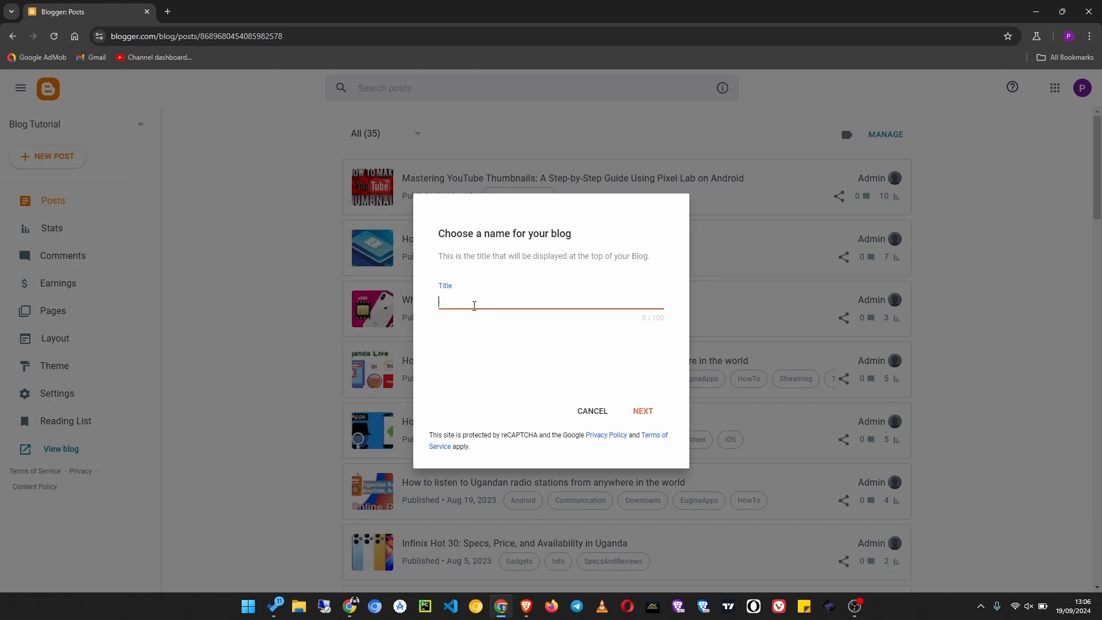
text(Magazine Tutorial)
click(641, 413)
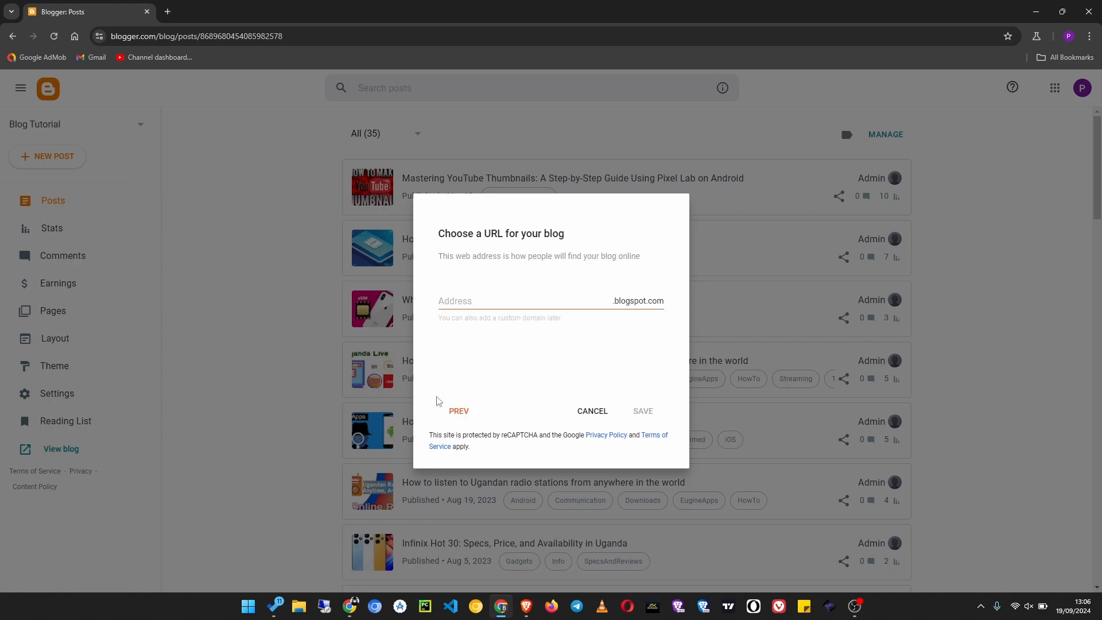
- Set the new blog's address to etmagazineblog.blogspot.com and save the blog
click(561, 309)
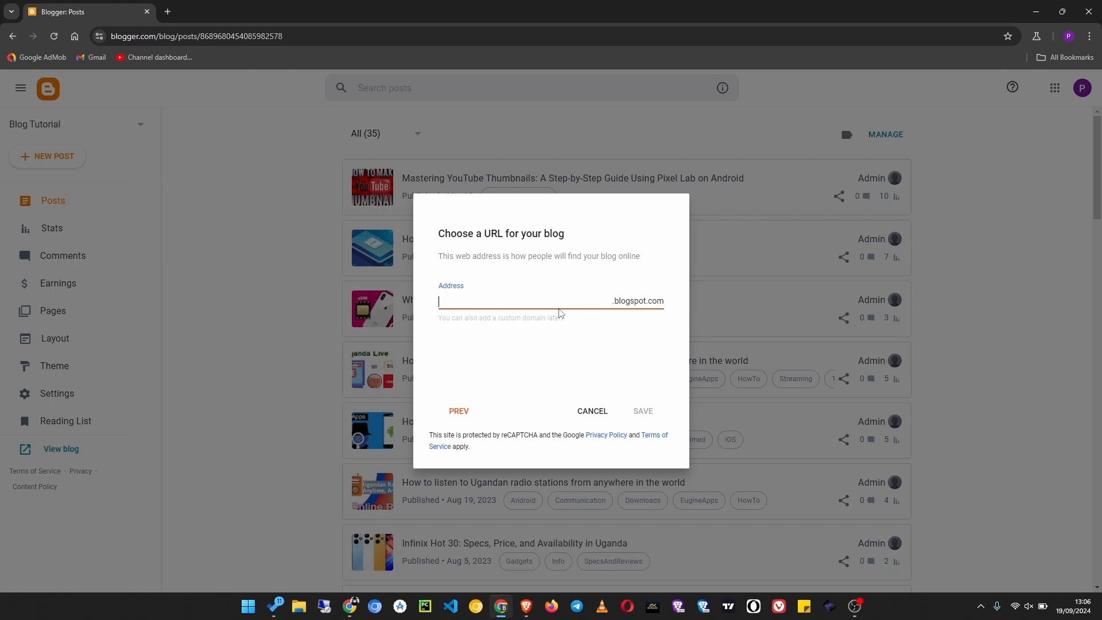
text(etm)
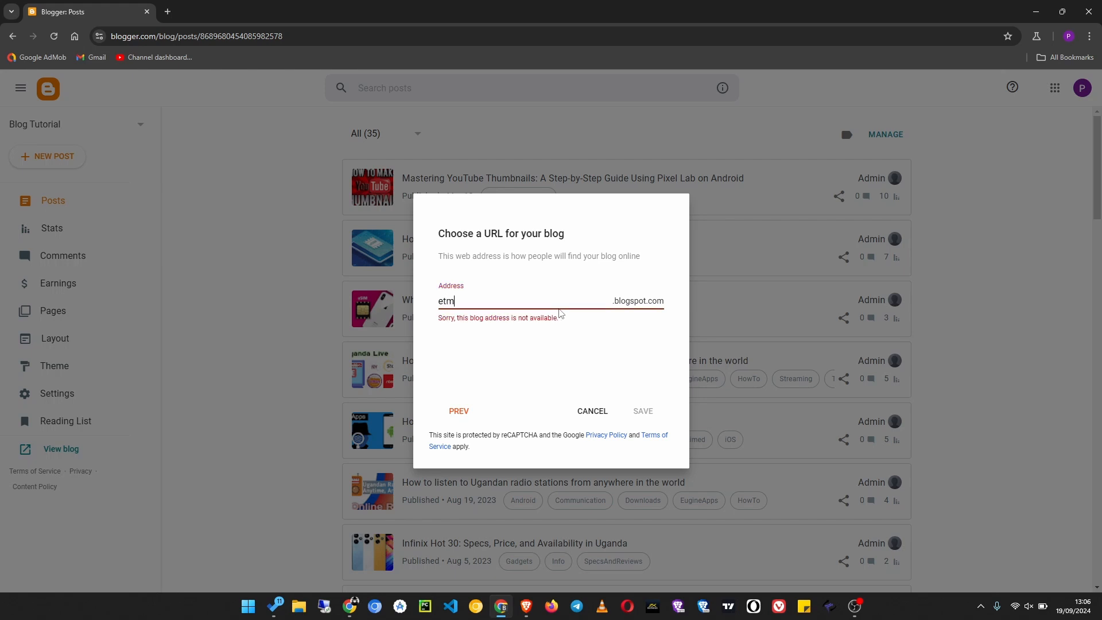
text(agazine)
text(blog)
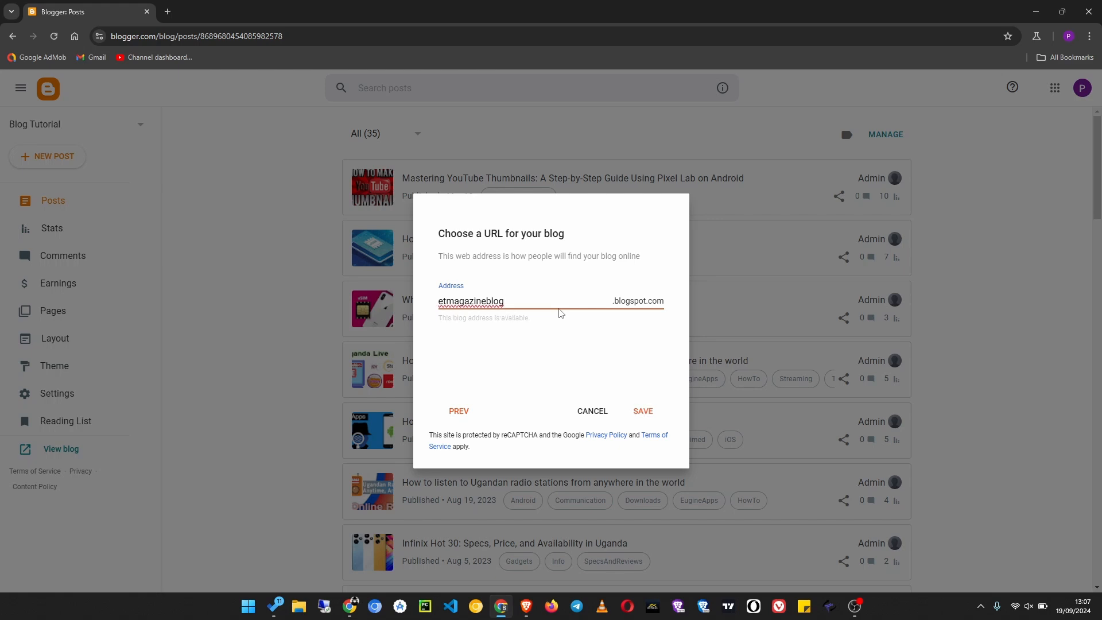
click(641, 413)
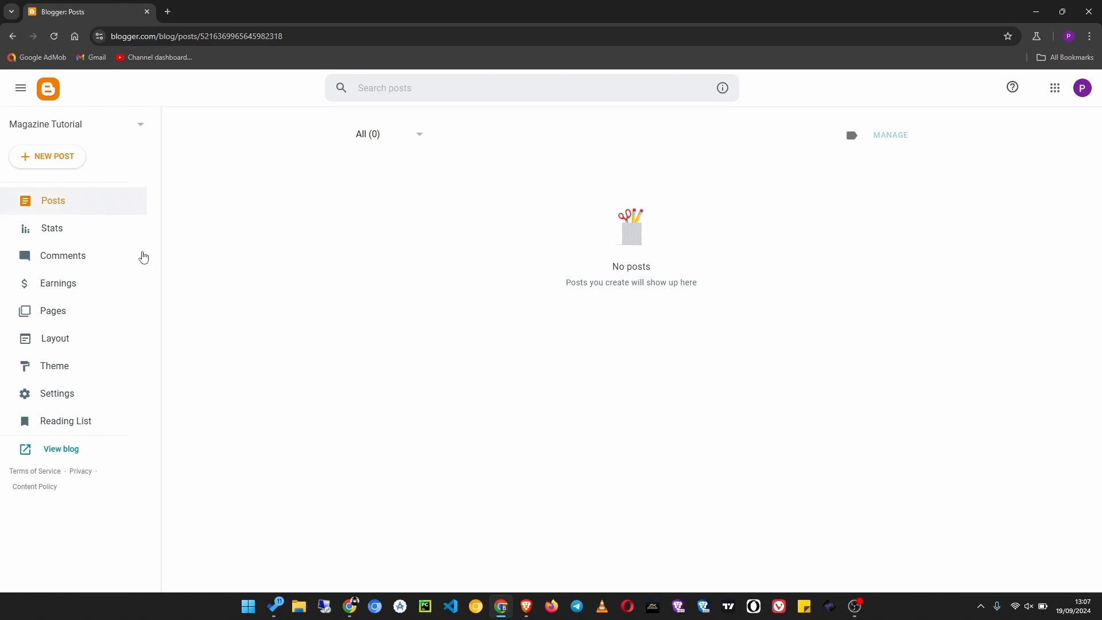
- View the live Magazine Tutorial blog and examine its empty default page
click(52, 451)
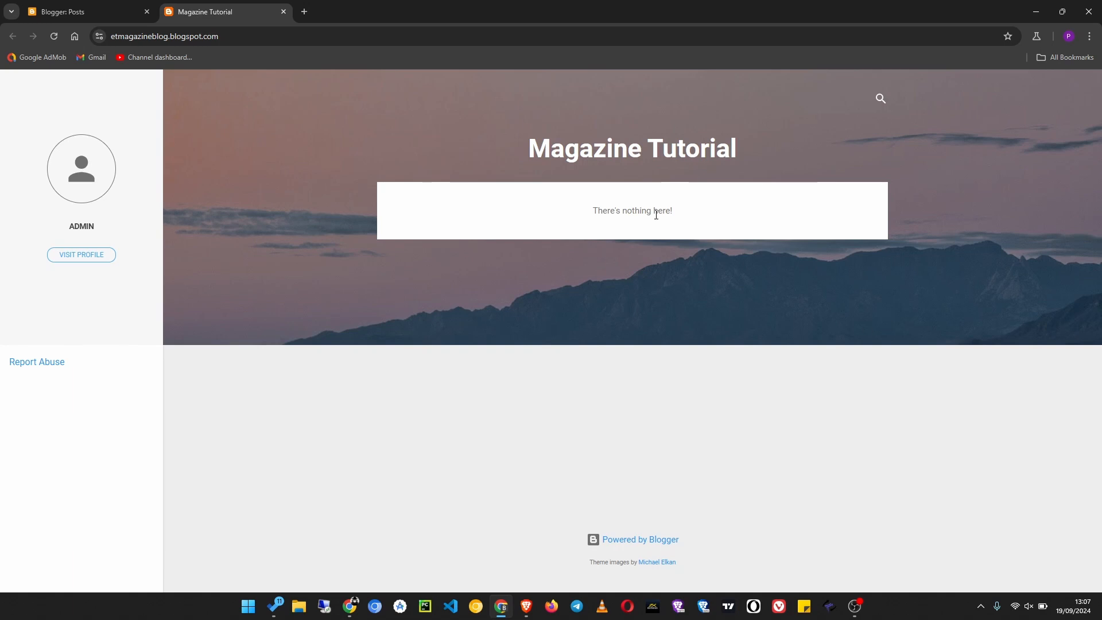
drag(696, 212, 550, 211)
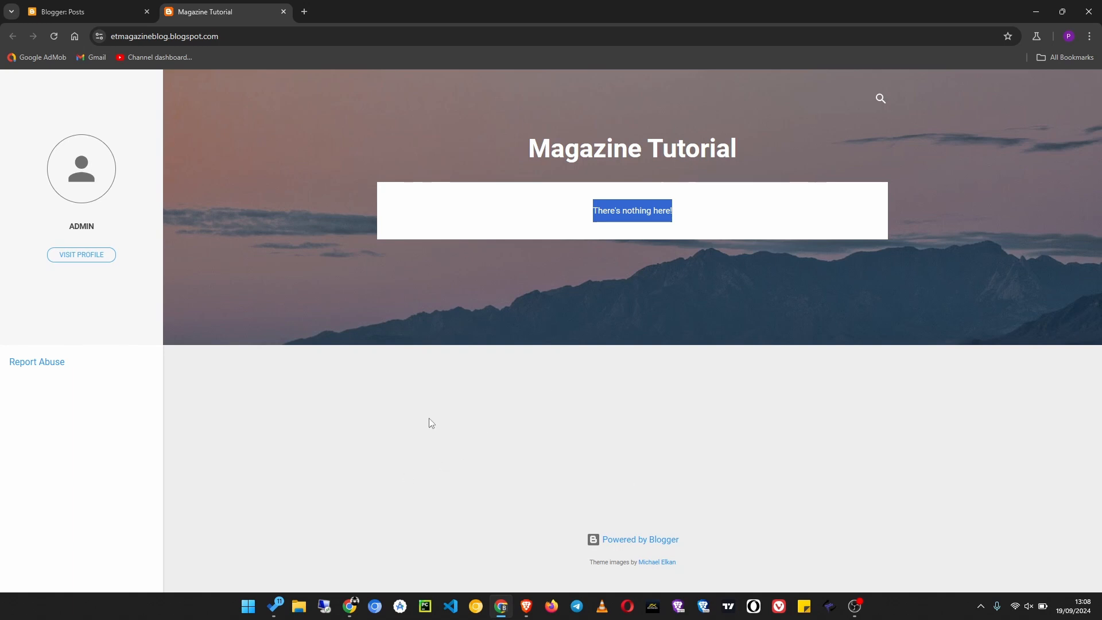
click(623, 449)
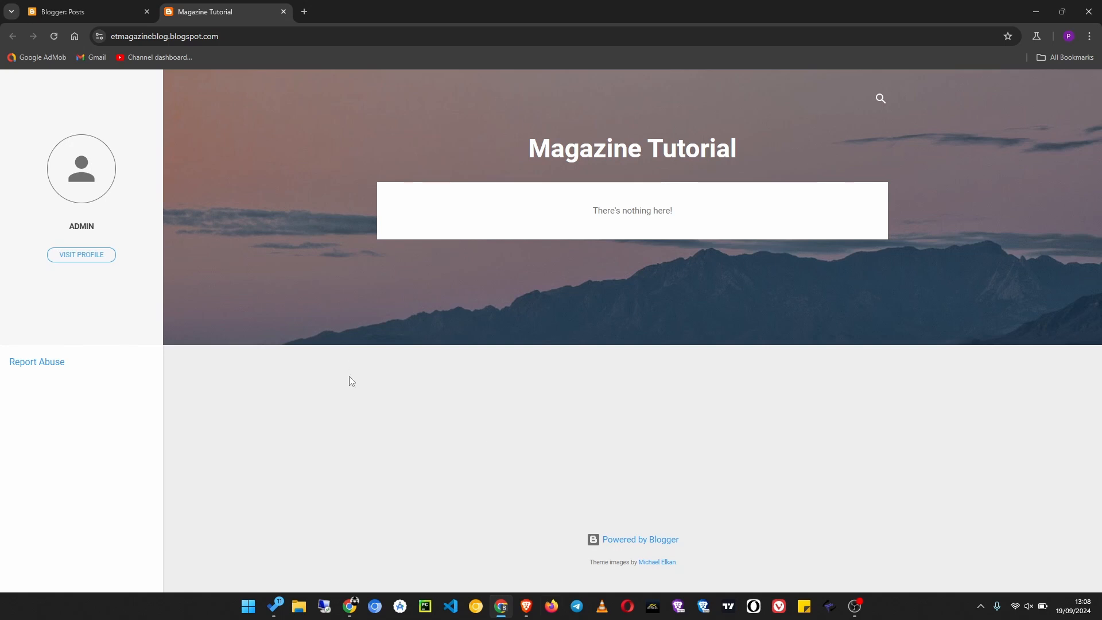
- Find the BTemplates site from a new browser tab and open btemplates.com
click(304, 12)
text(btem)
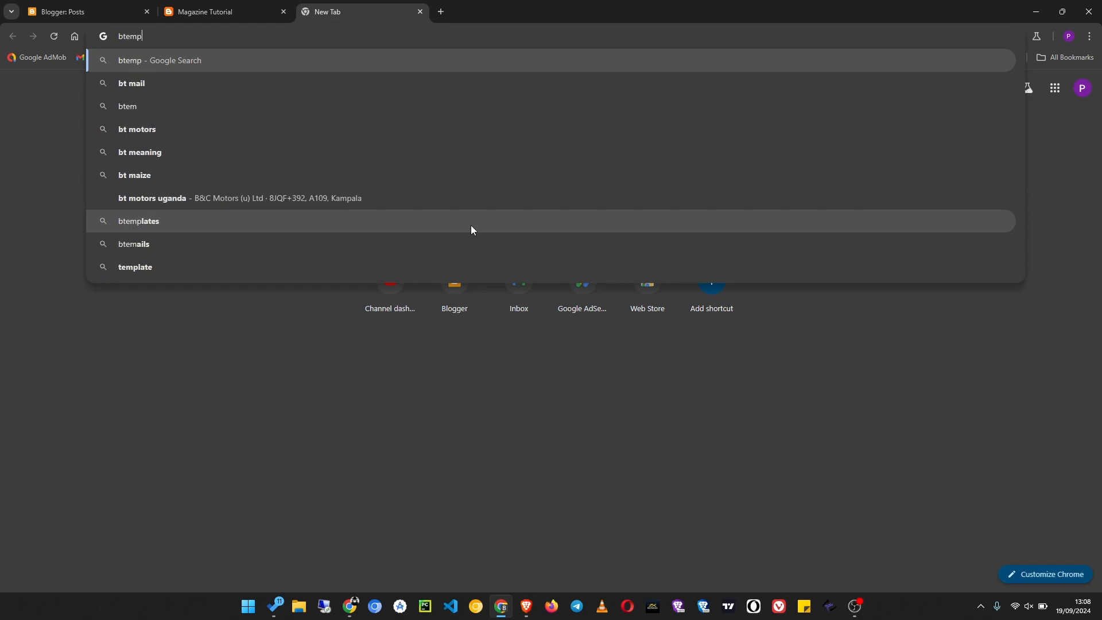
text(p)
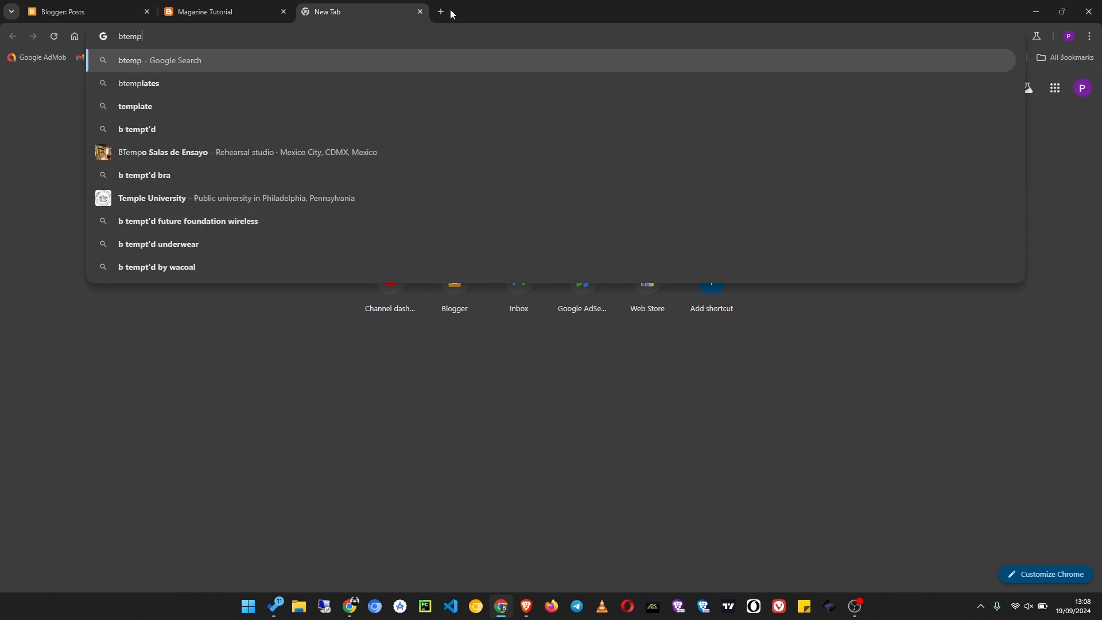
click(218, 87)
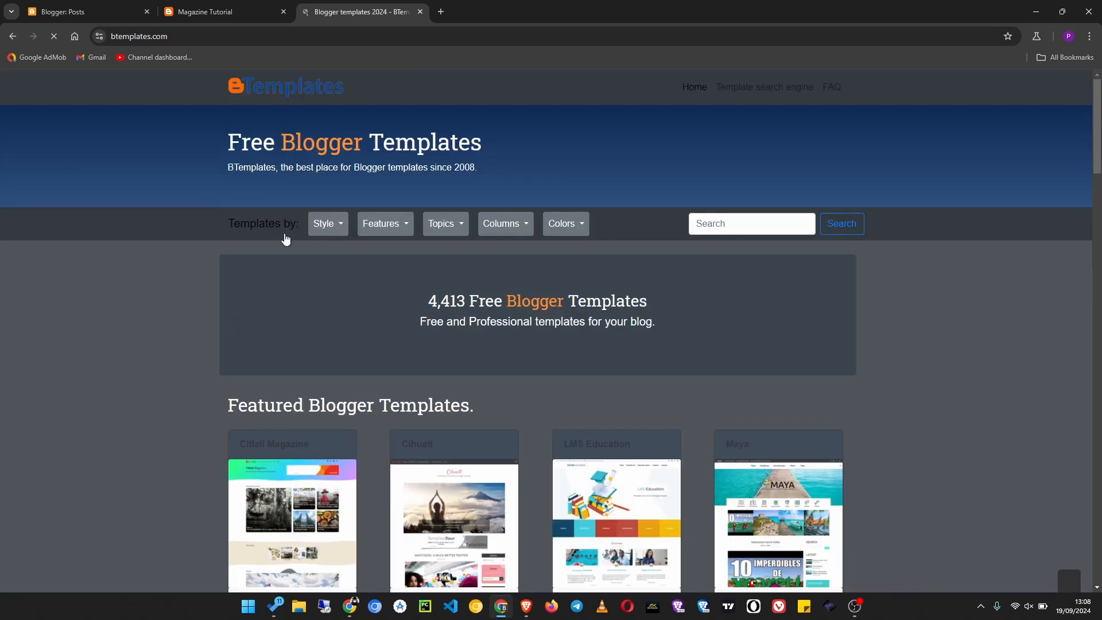
- Browse the featured and latest templates on BTemplates and search the site for magazine
scroll(409, 250, down, 2)
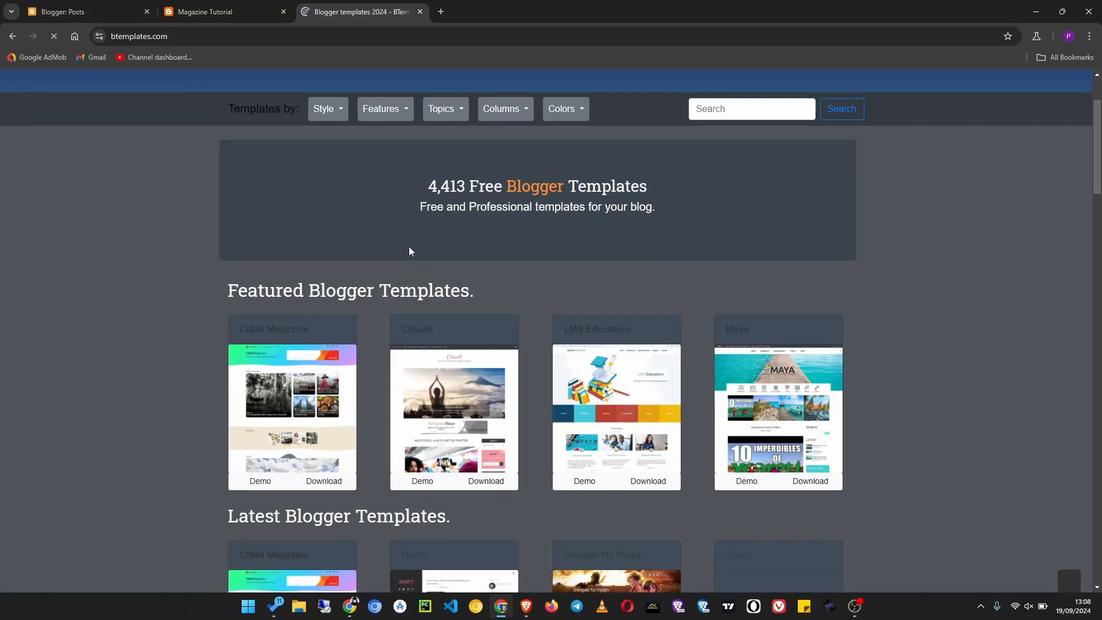
scroll(409, 251, down, 2)
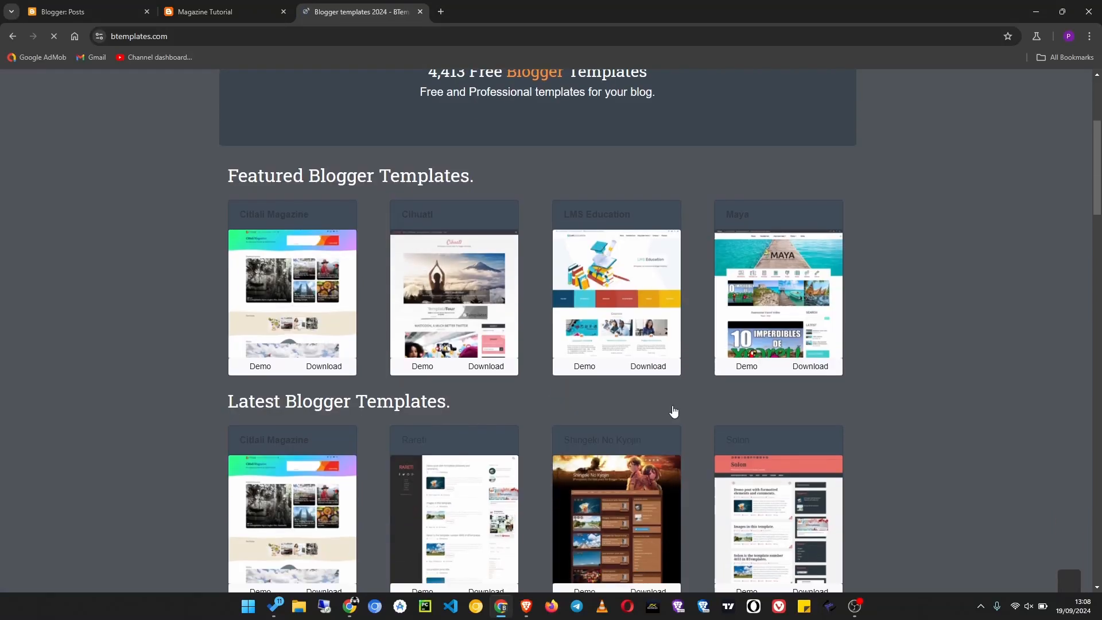
scroll(48, 491, down, 2)
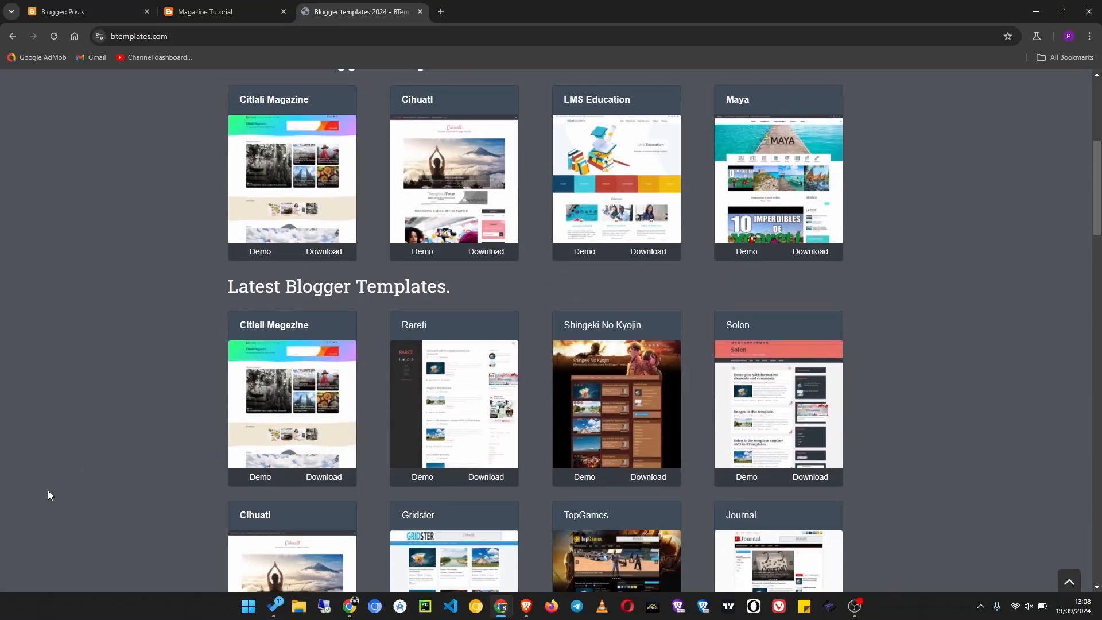
scroll(48, 492, up, 1)
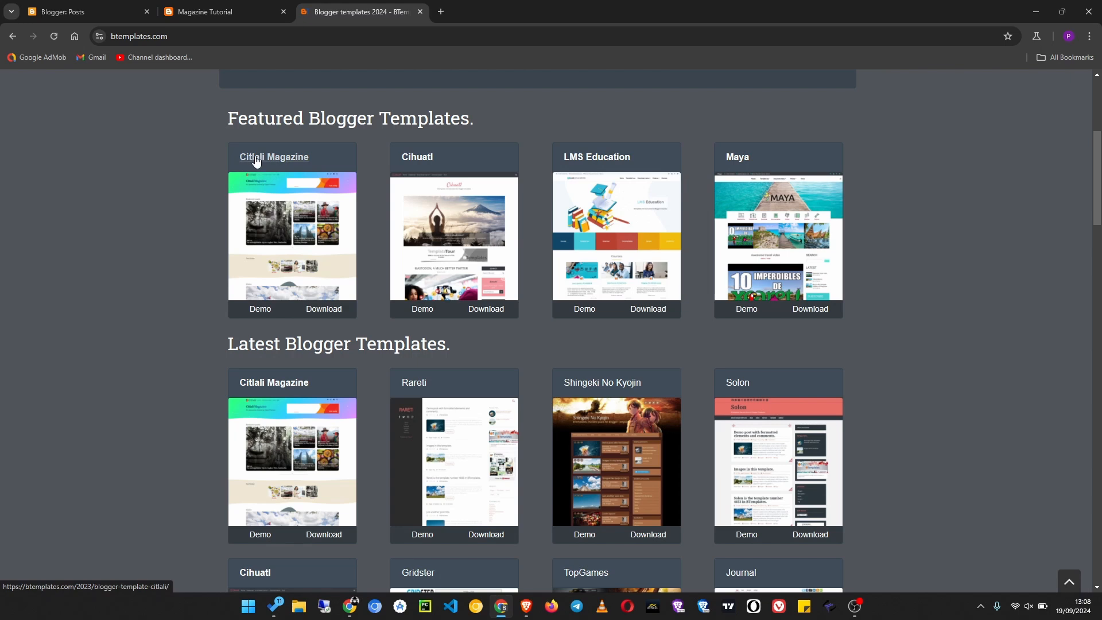
scroll(647, 539, up, 5)
click(741, 229)
text(ma)
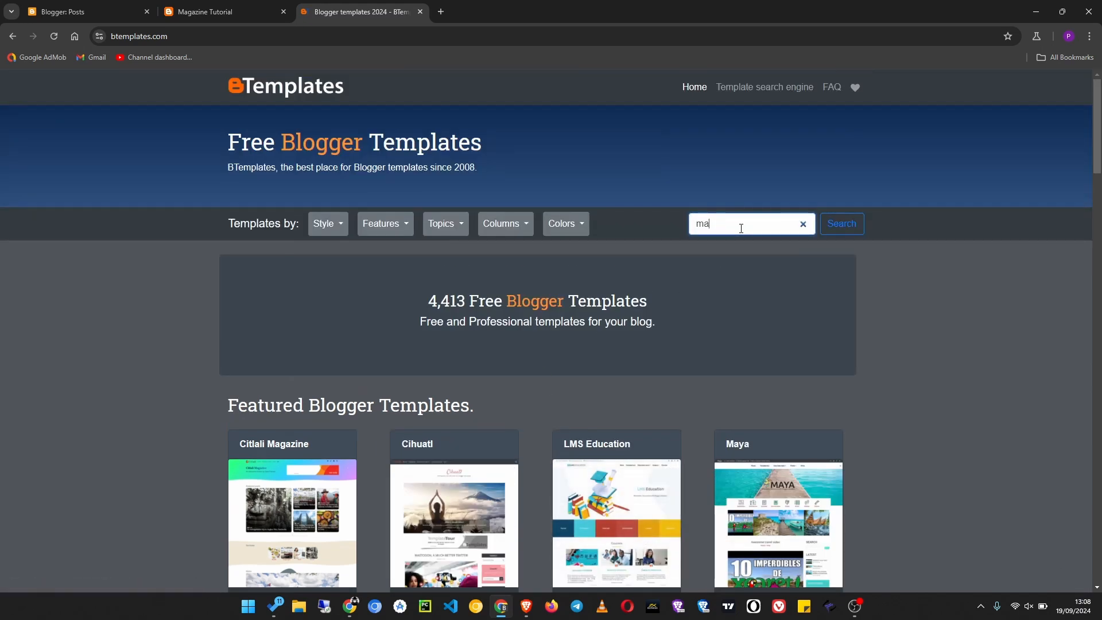
text(gazinet)
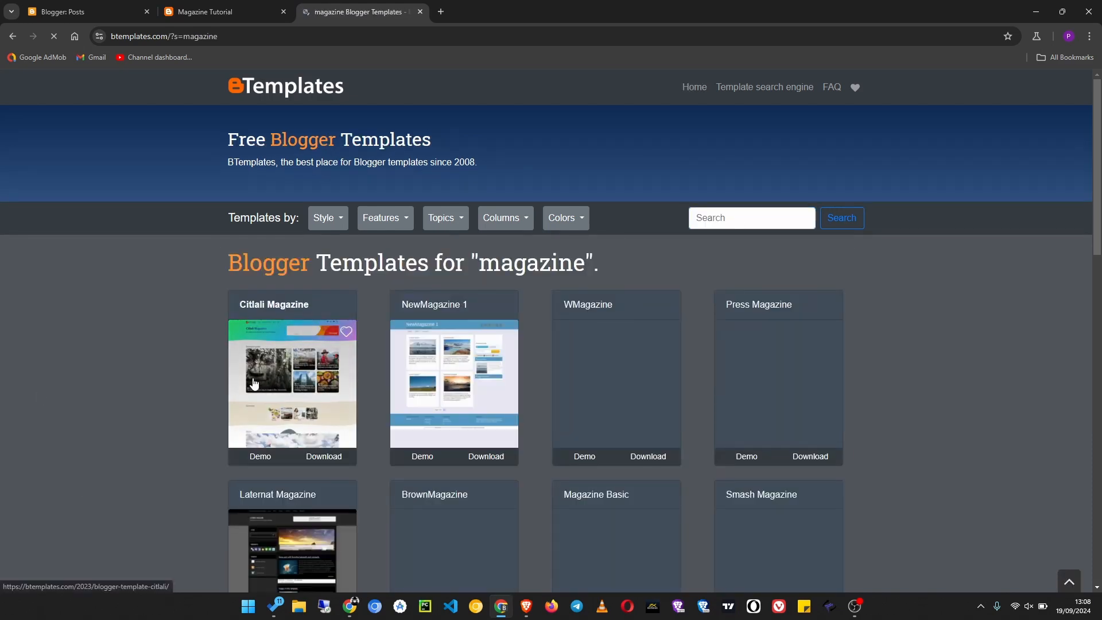
- Browse the magazine template results and open the live demo of the Citlali Magazine template
scroll(406, 482, down, 2)
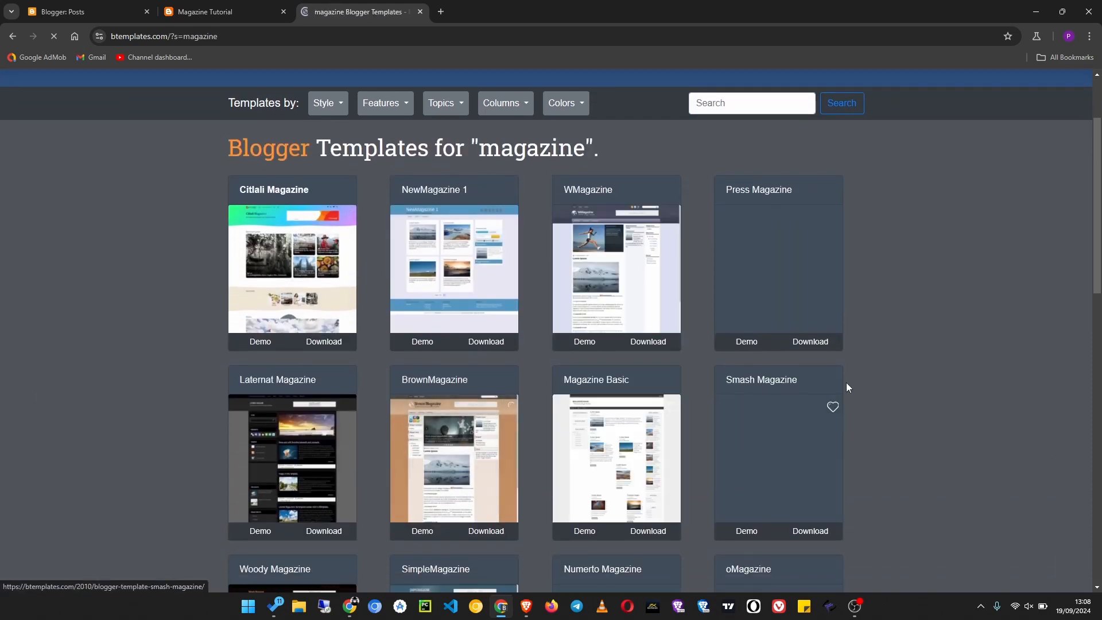
scroll(845, 383, down, 3)
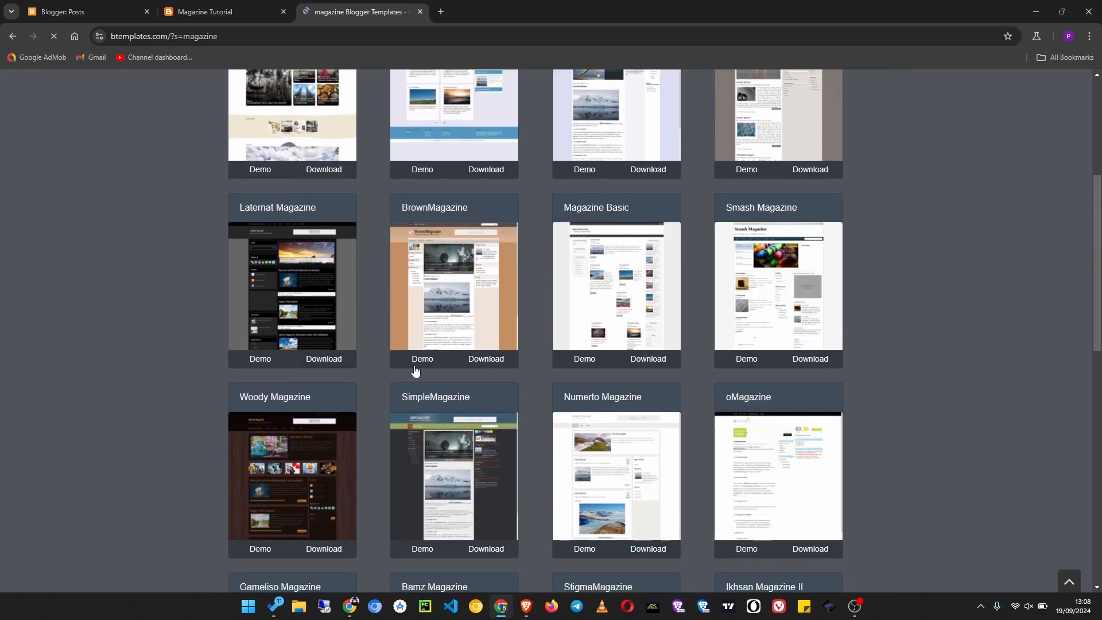
scroll(390, 471, up, 4)
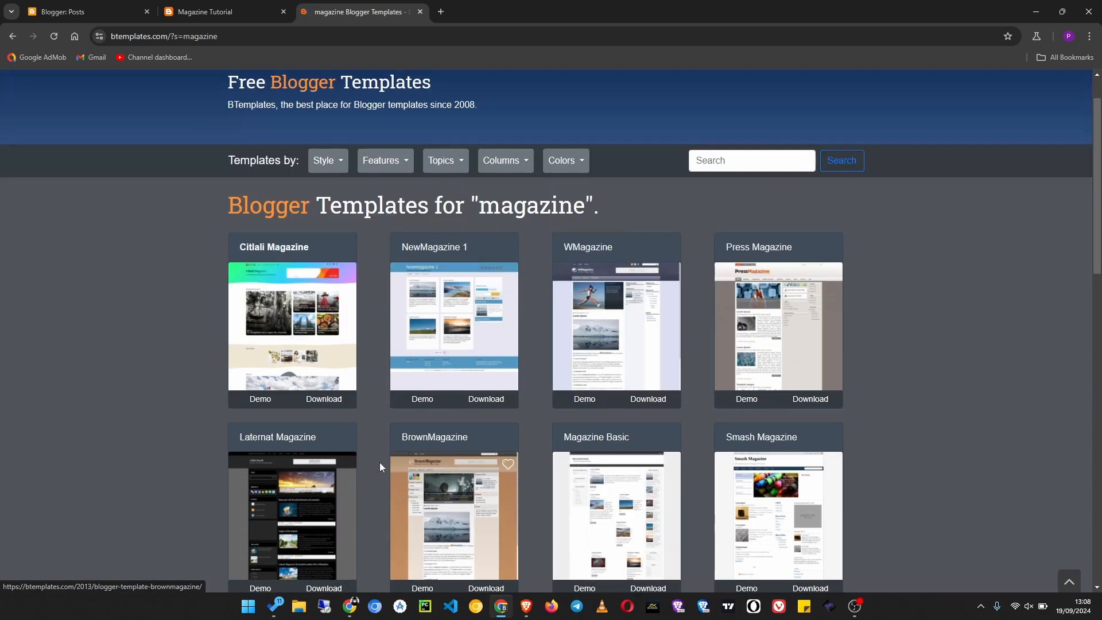
click(268, 400)
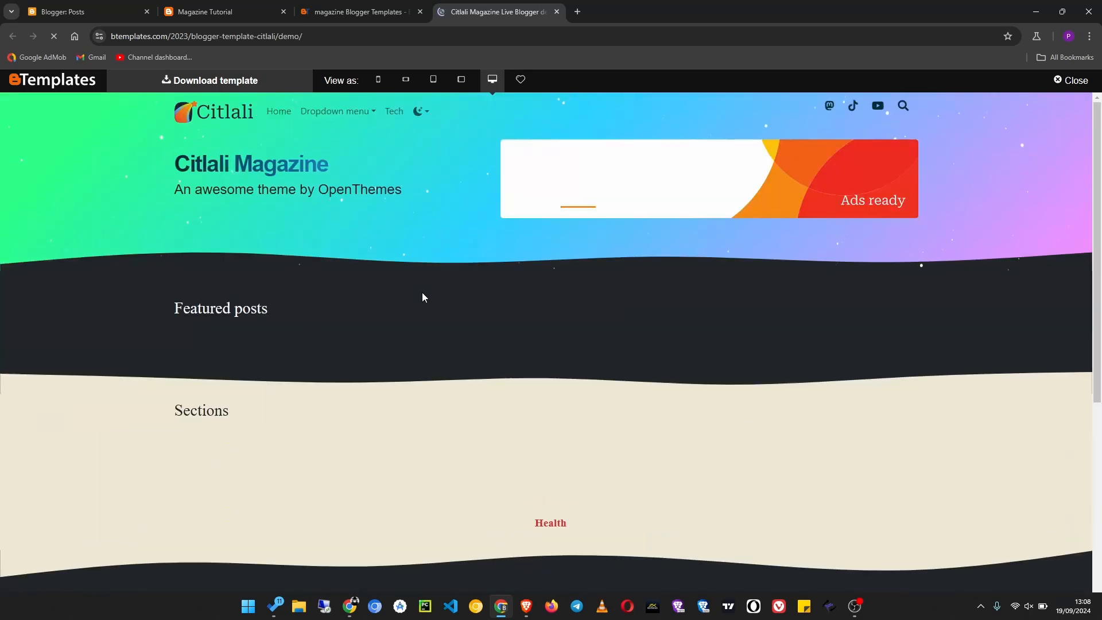
- Examine the Citlali Magazine demo's featured posts, sections, slider and latest news areas
scroll(475, 454, down, 5)
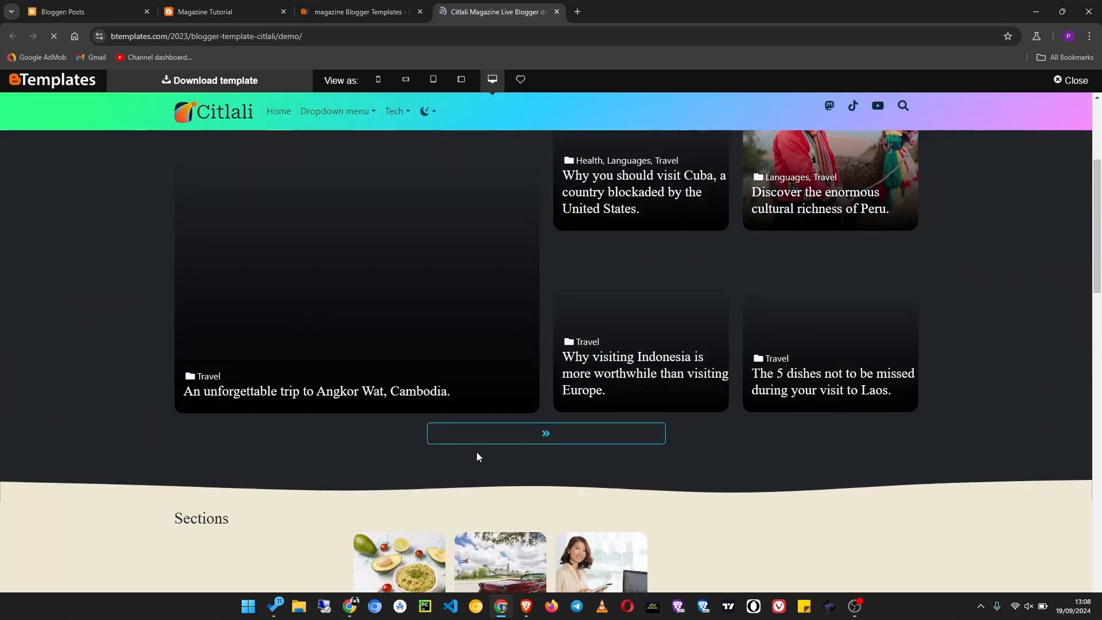
scroll(479, 454, down, 6)
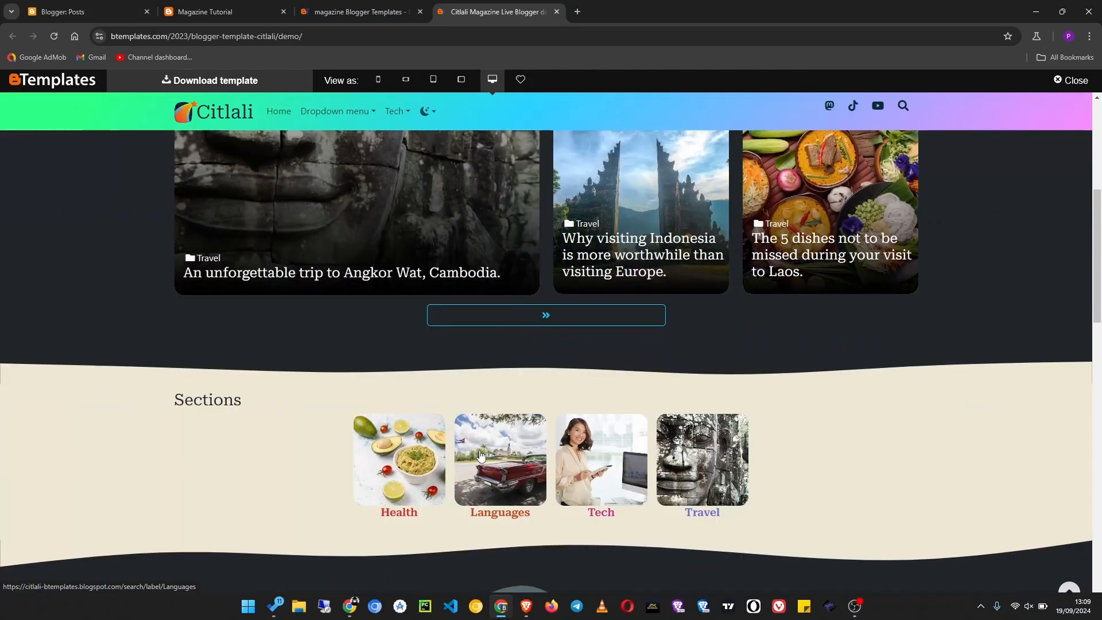
scroll(481, 455, down, 15)
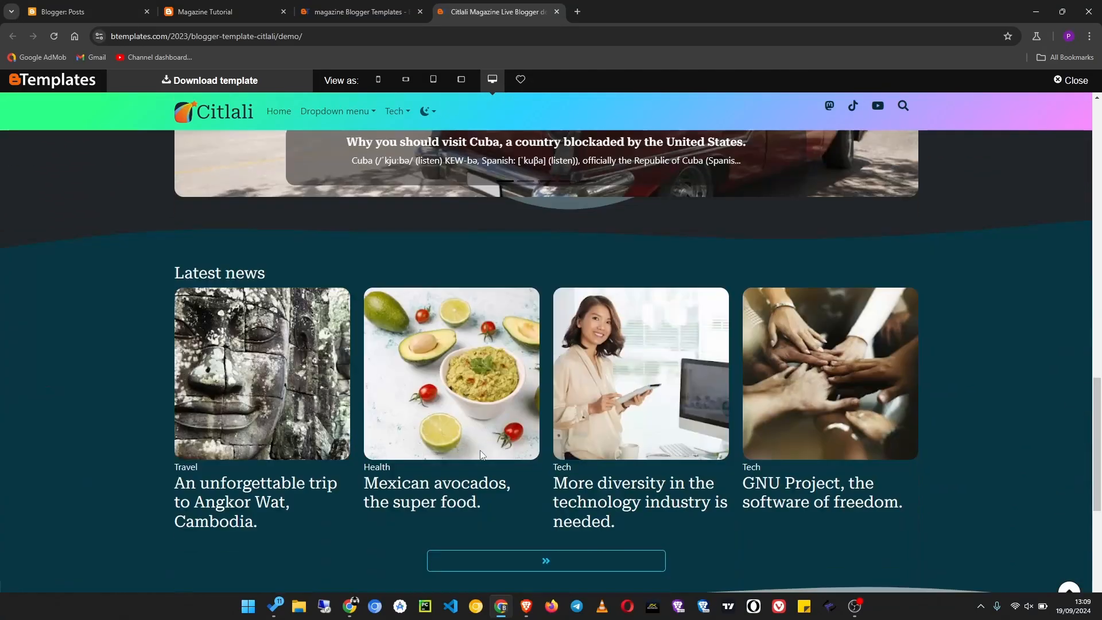
scroll(481, 455, up, 15)
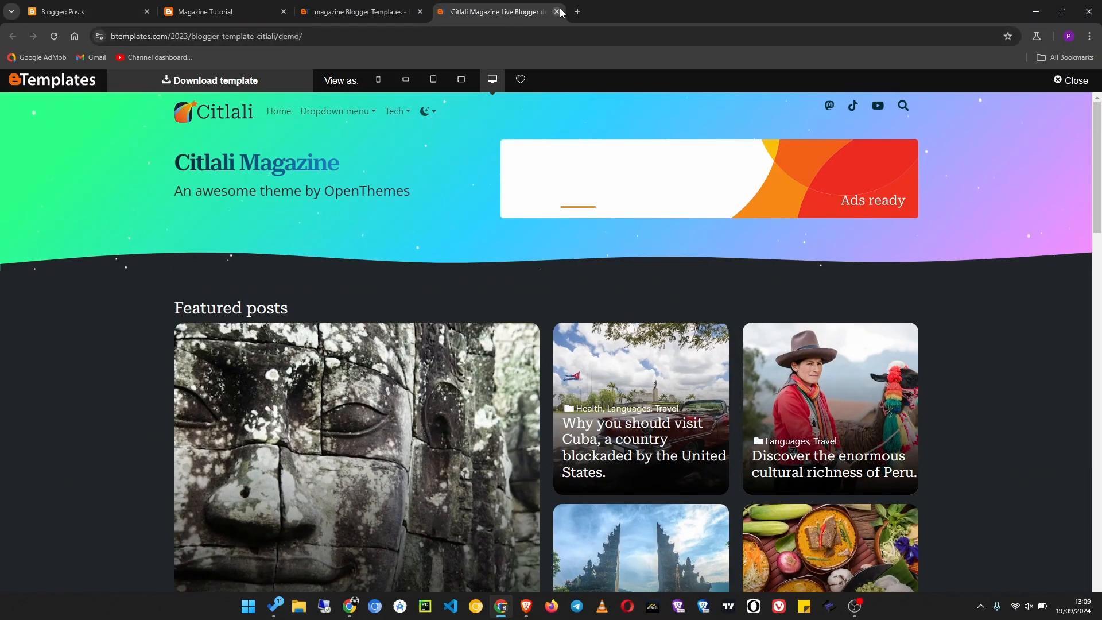
- Return to the magazine search results and open Citlali Magazine's download page to compare the Pro and free versions
click(346, 13)
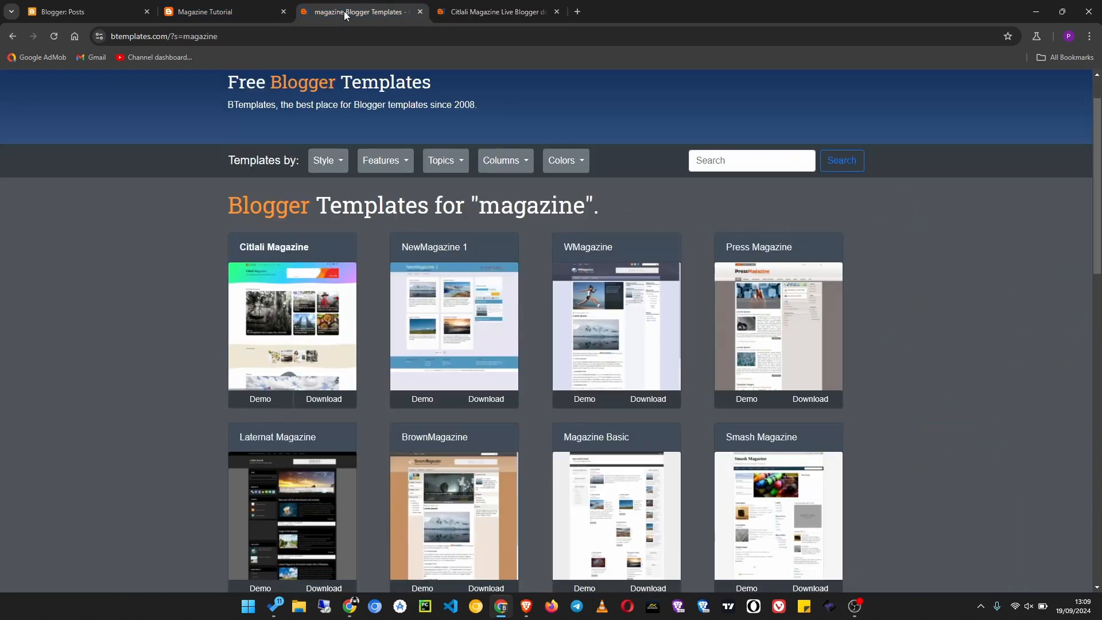
click(329, 399)
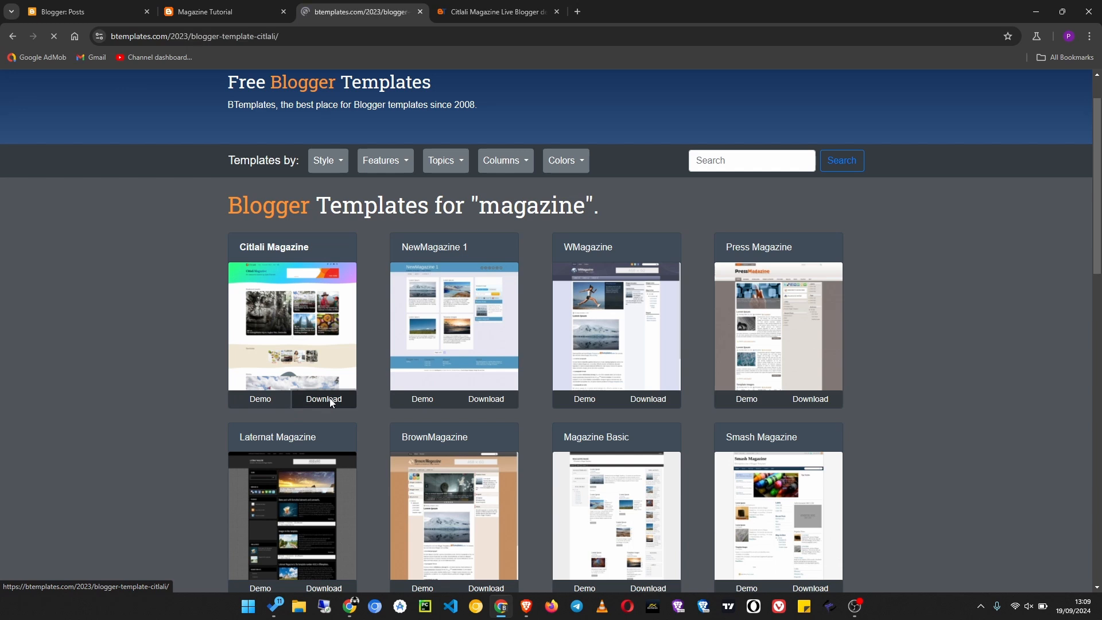
scroll(270, 439, down, 2)
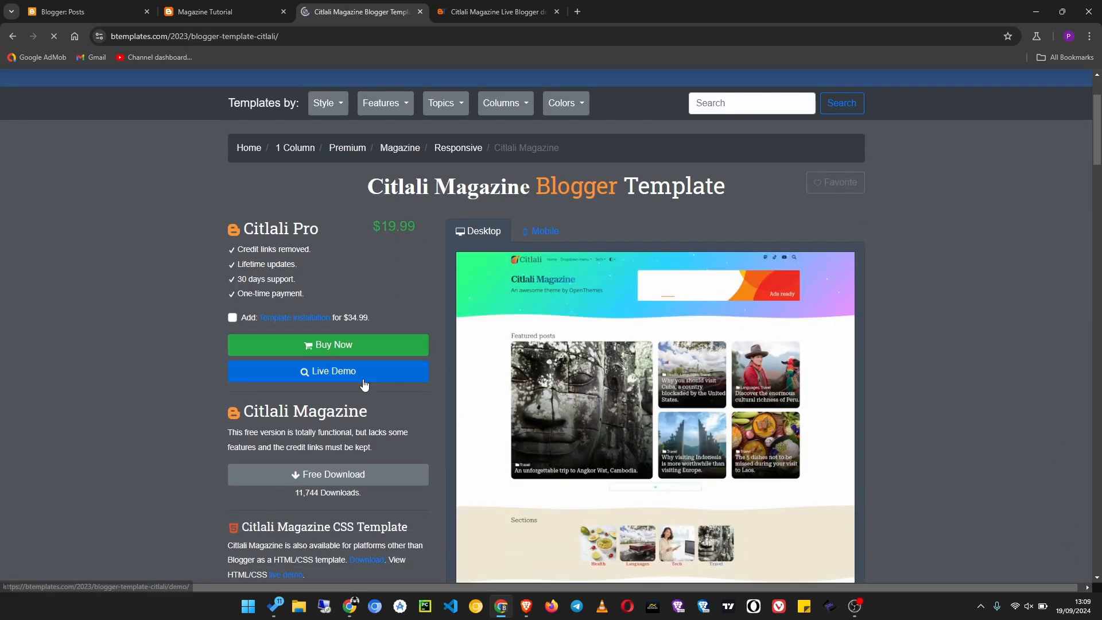
scroll(365, 385, down, 3)
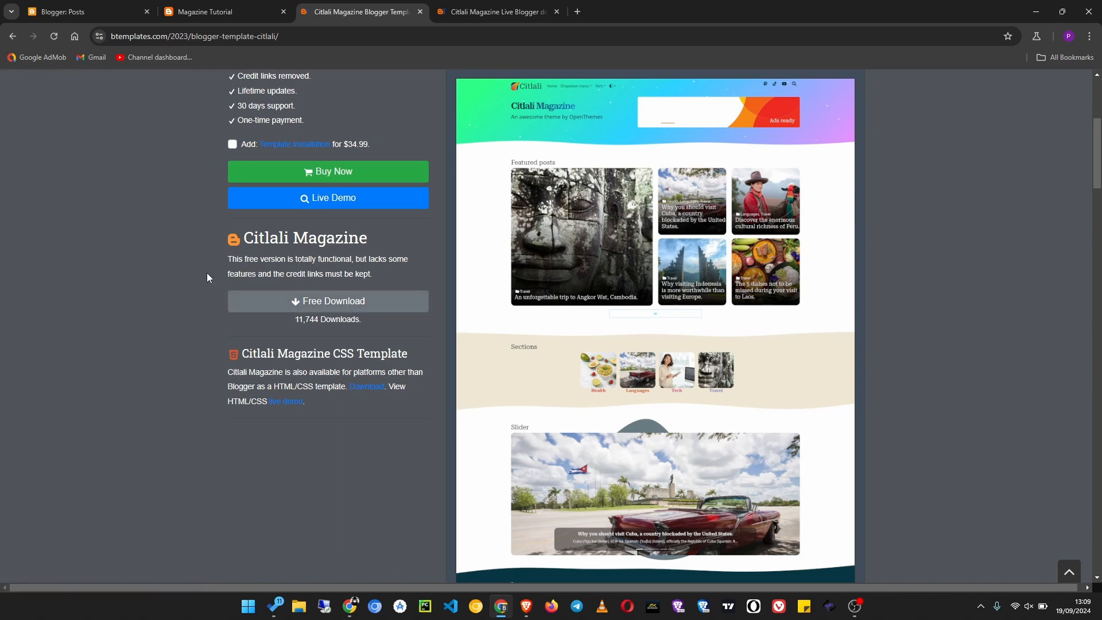
- Check the free version's credit-link condition and download the free Citlali Magazine template
drag(228, 273, 347, 275)
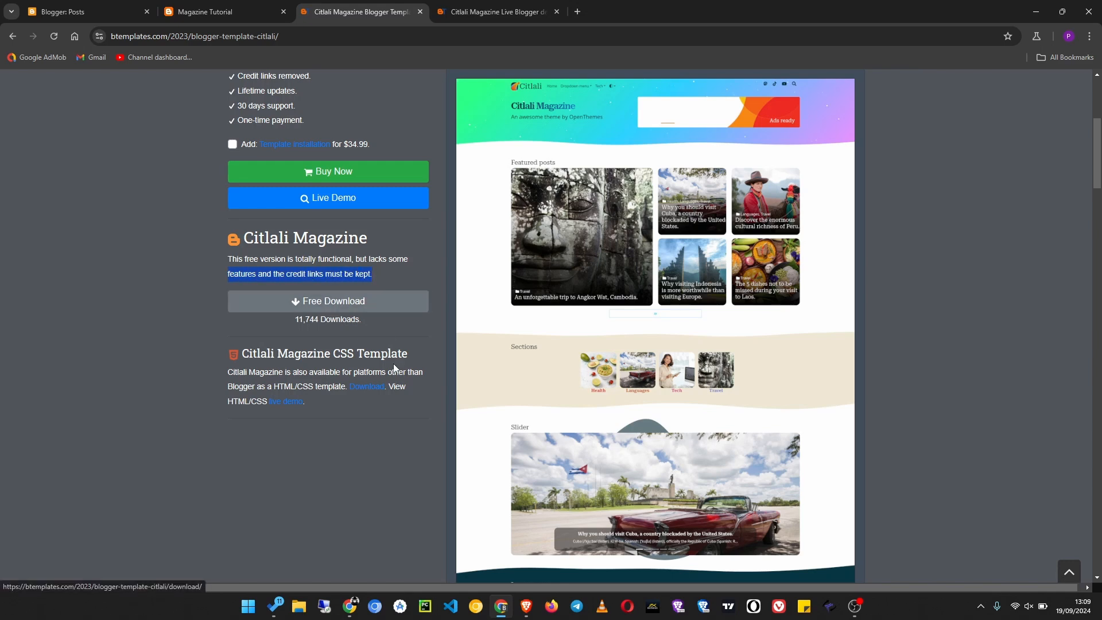
scroll(601, 413, down, 5)
scroll(602, 423, up, 5)
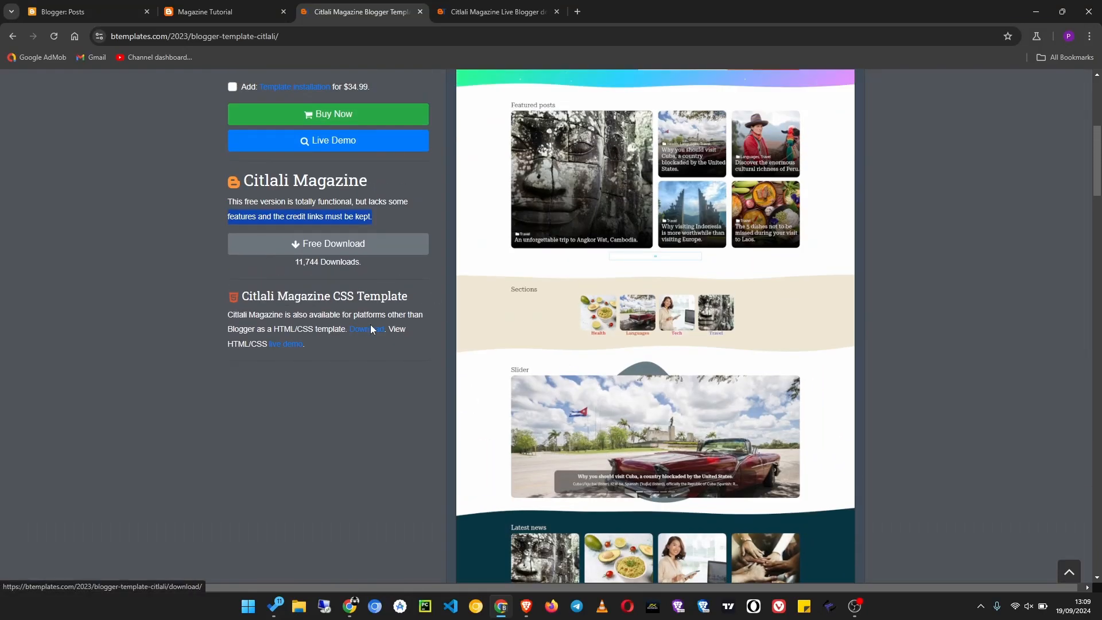
scroll(284, 224, up, 1)
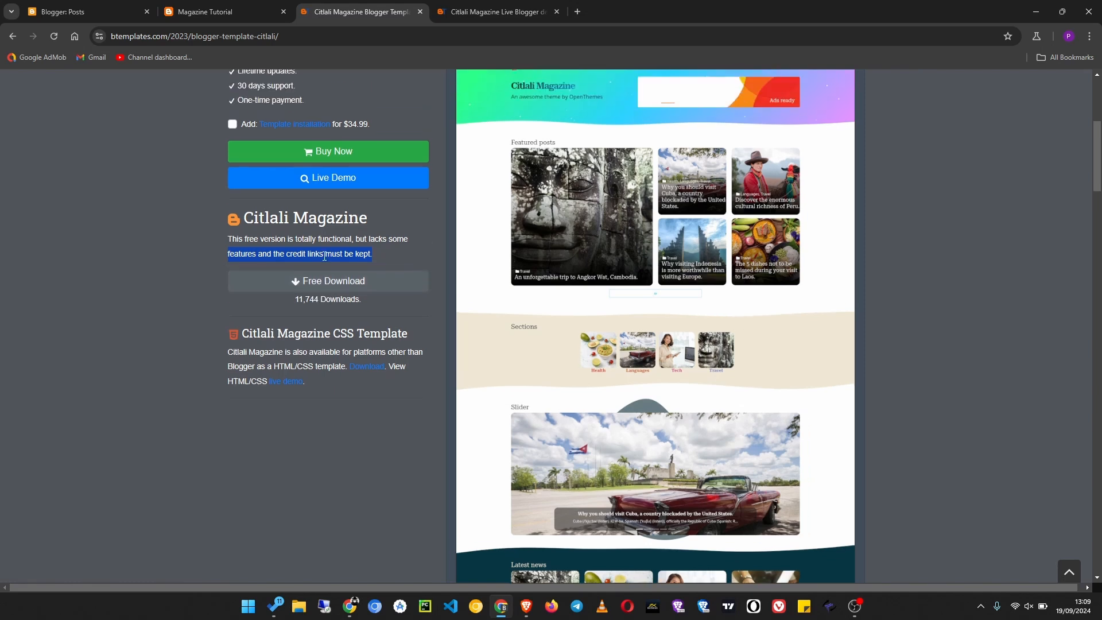
drag(245, 237, 369, 233)
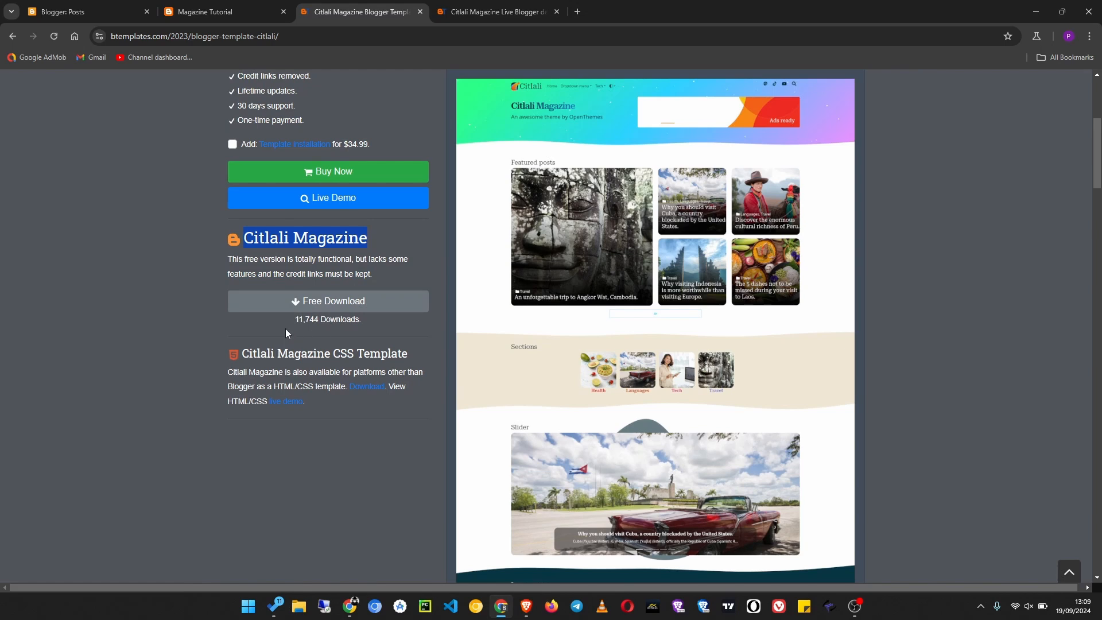
click(317, 305)
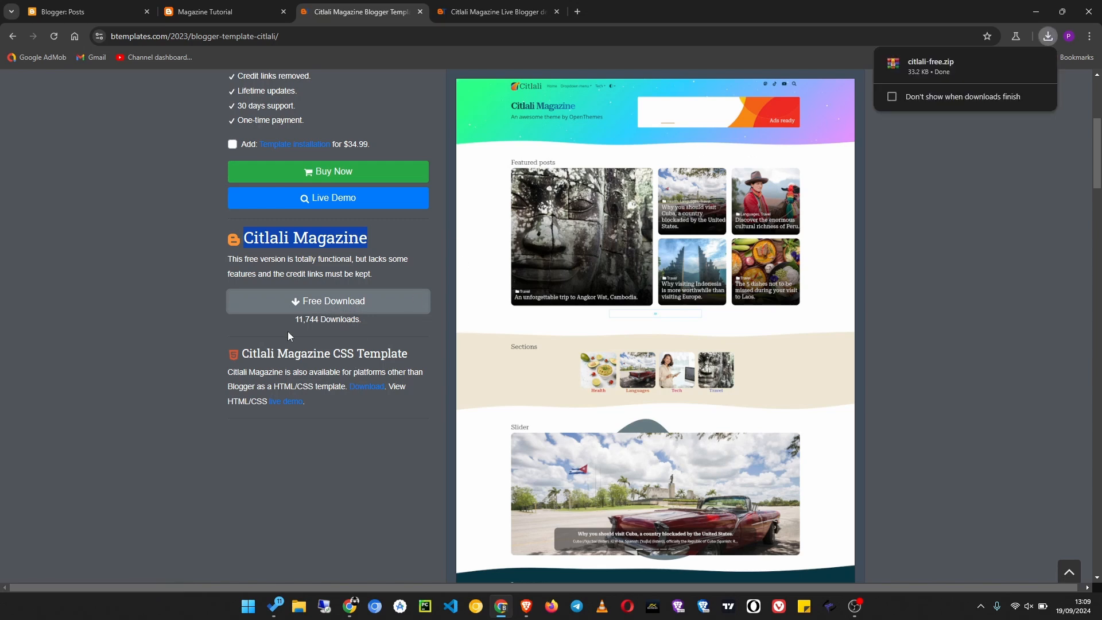
- Extract citlali-free.zip in the Downloads folder with WinRAR into its own citlali-free folder
click(298, 606)
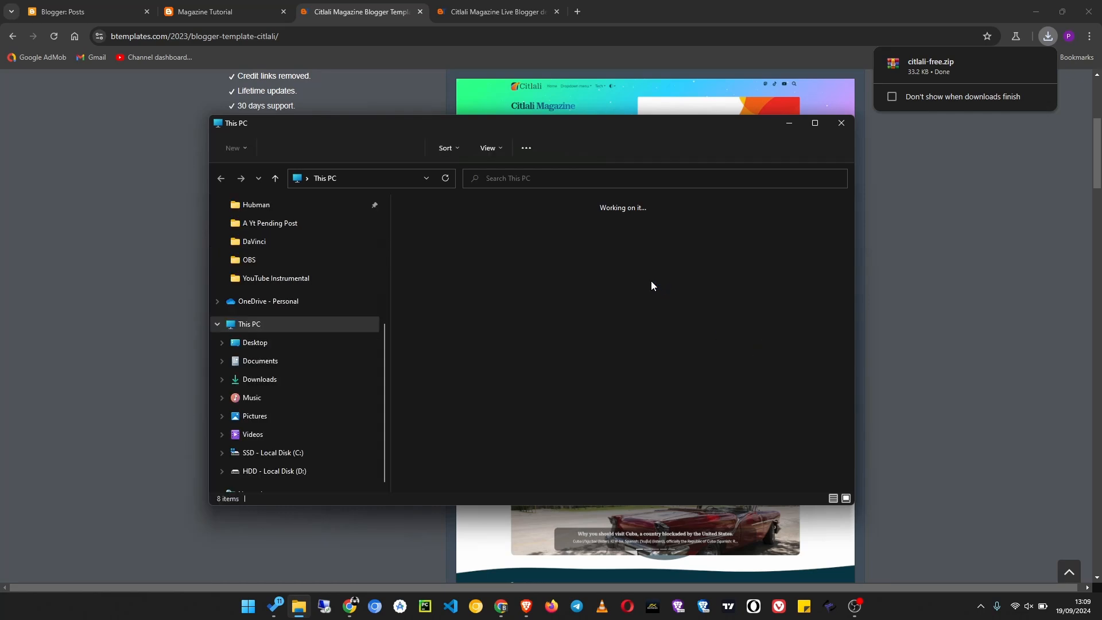
double_click(743, 230)
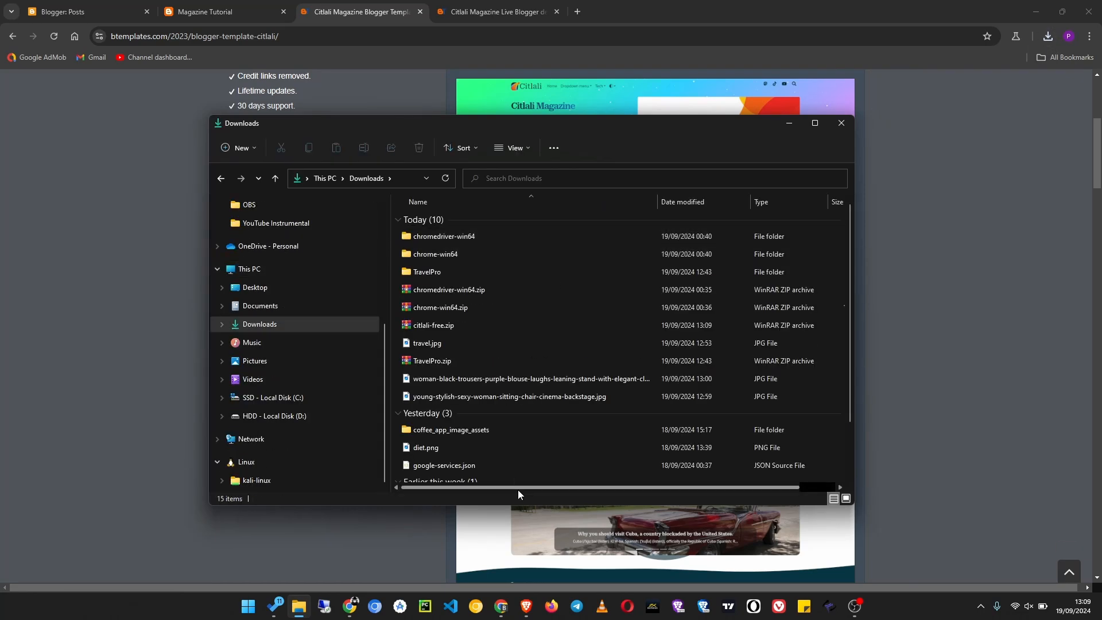
click(450, 331)
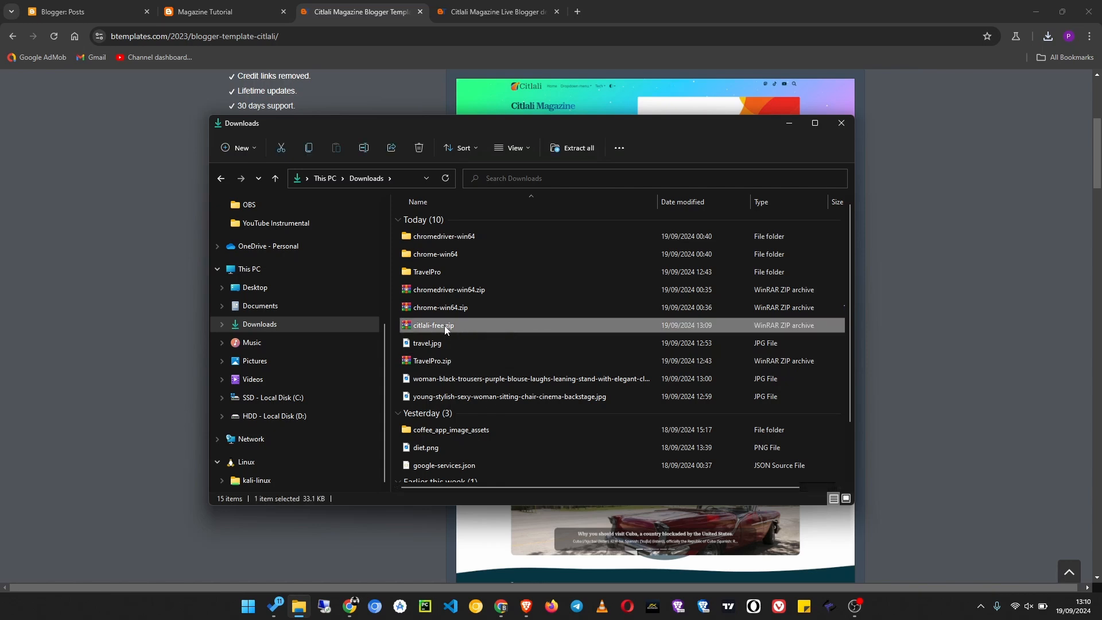
right_click(444, 326)
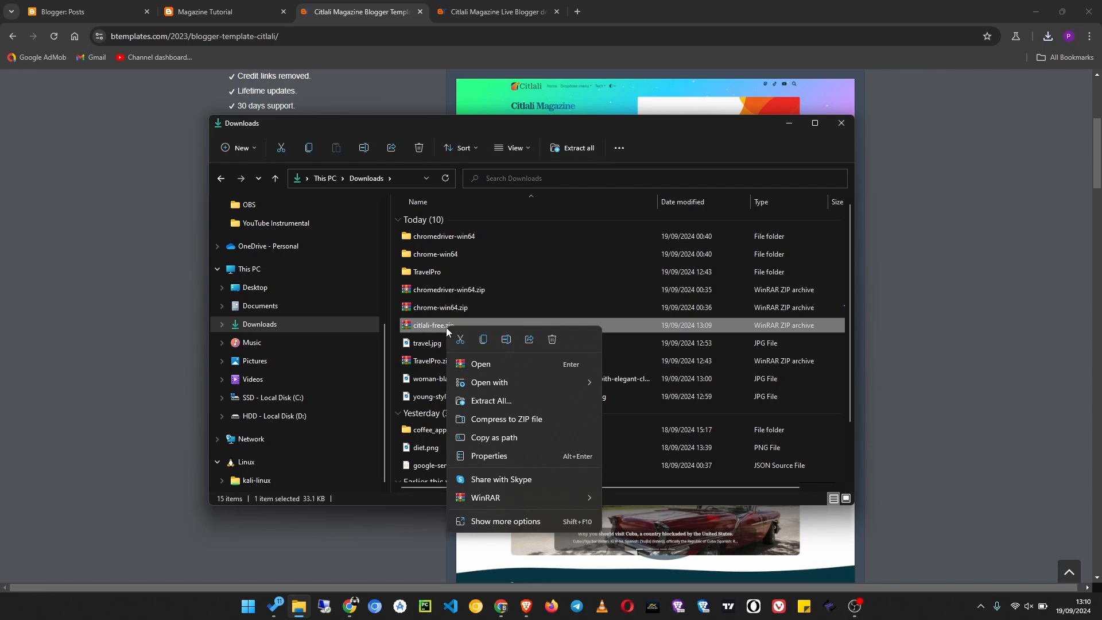
mouse_move(502, 495)
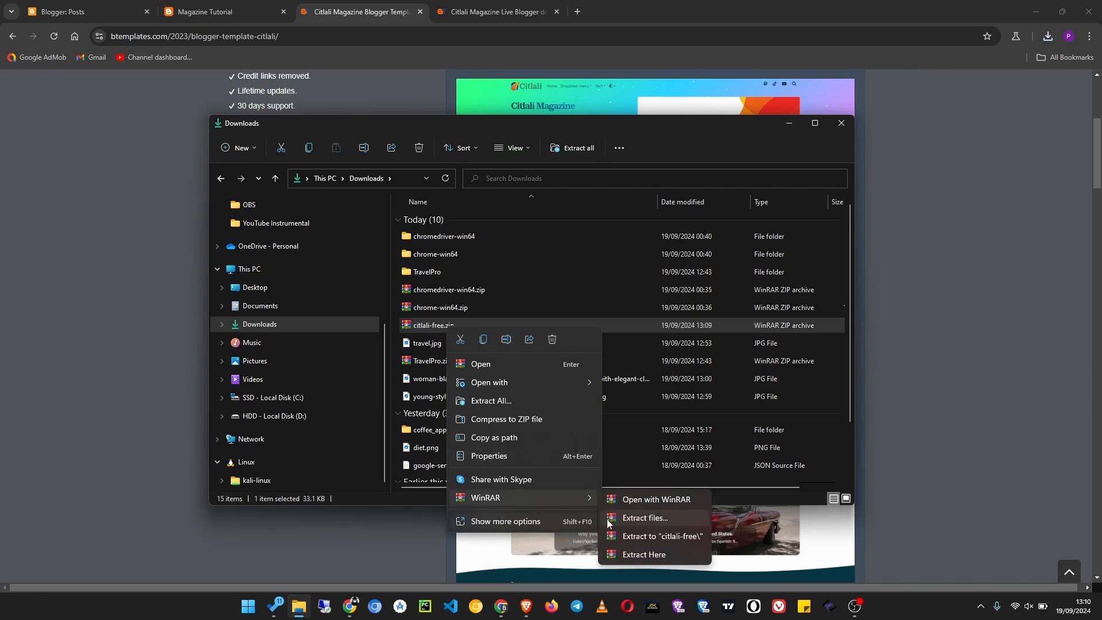
click(650, 541)
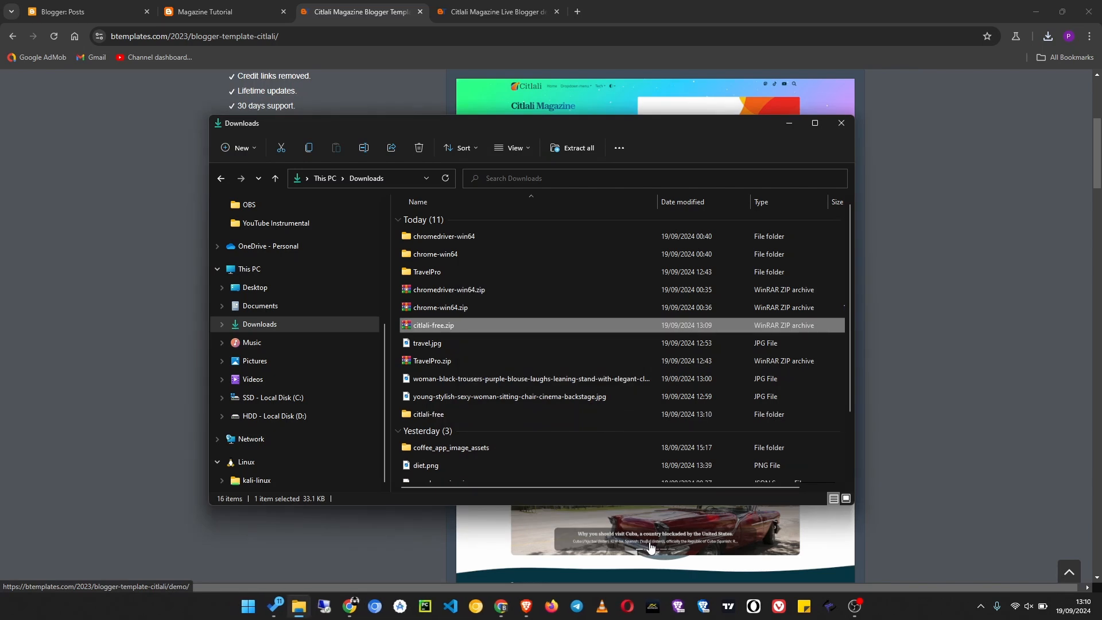
- Look inside the extracted Citlali Free folder and locate citlali-free-blogger-template.xml
double_click(500, 412)
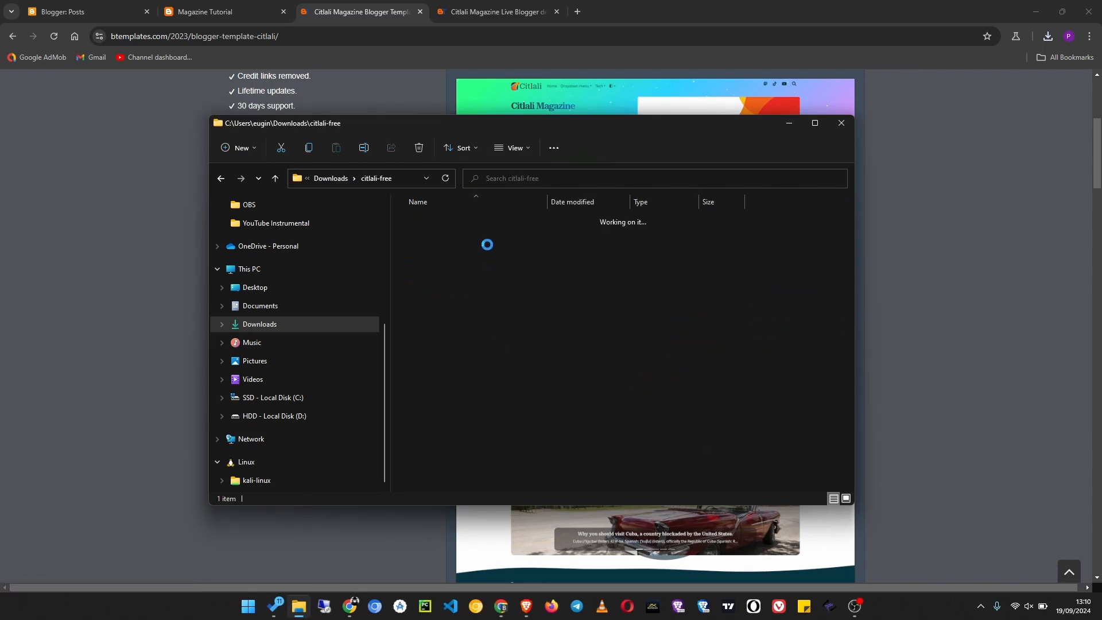
double_click(453, 218)
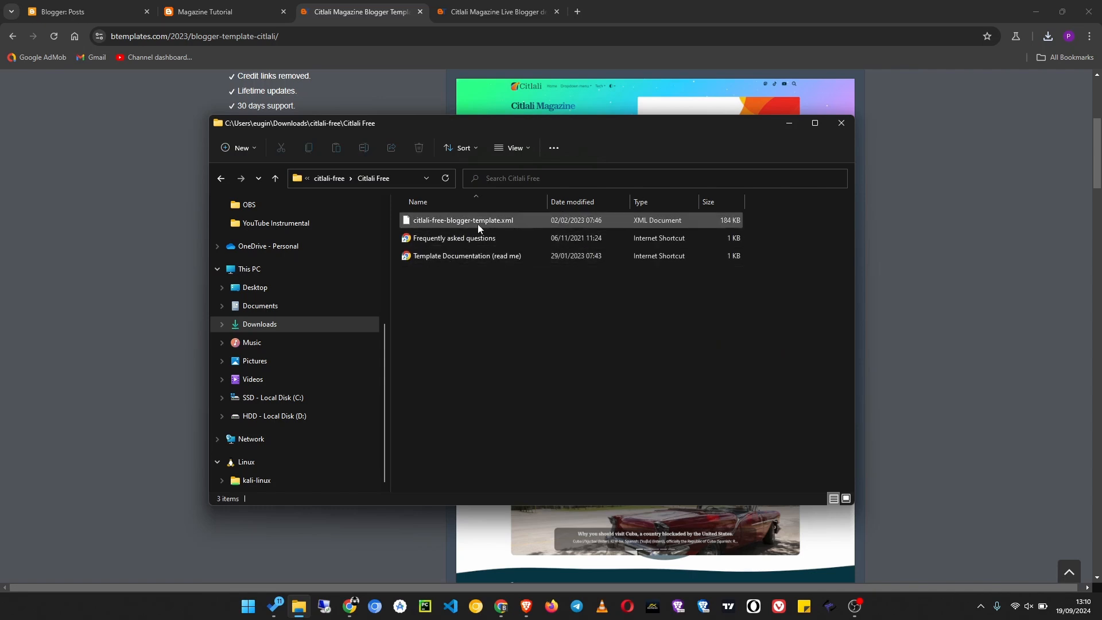
click(543, 220)
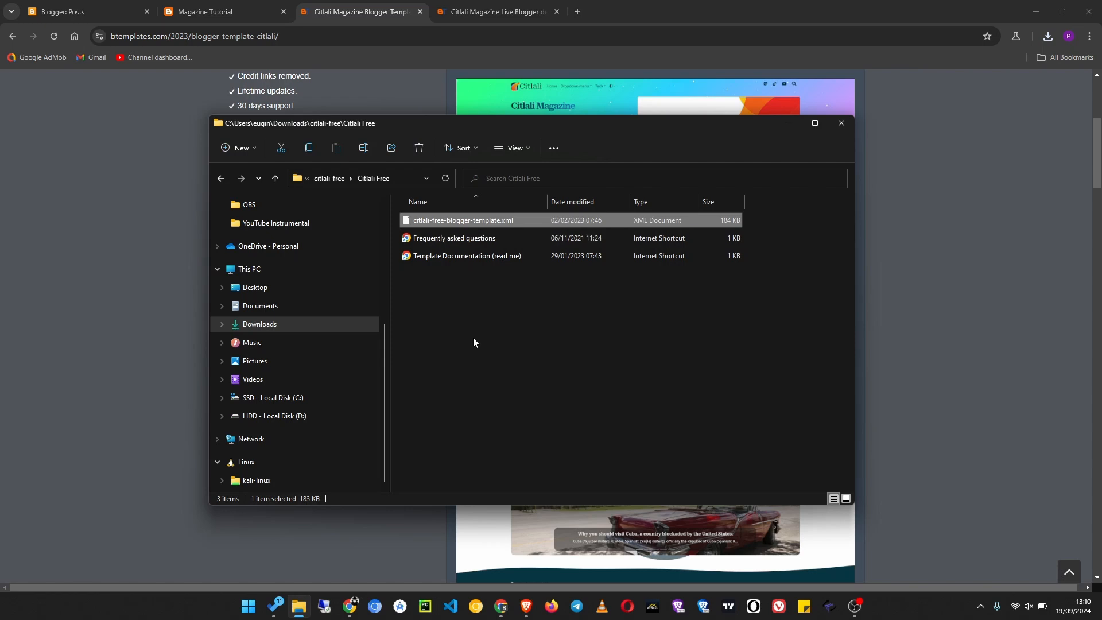
- Return to Blogger, open the Magazine Tutorial blog's theme settings and start restoring a theme from a file
click(232, 16)
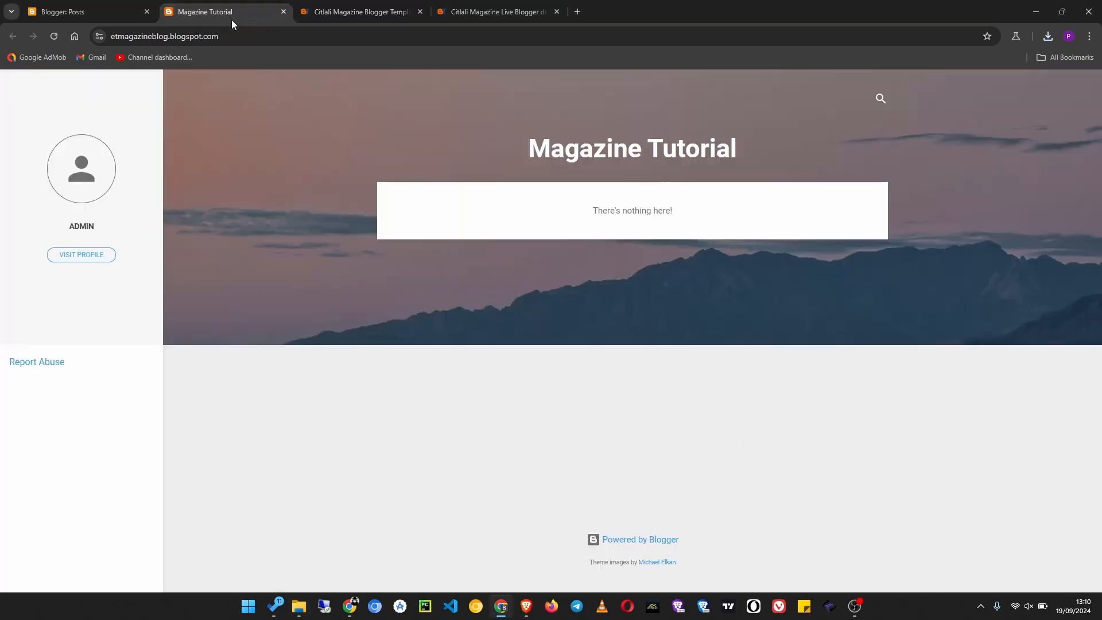
click(67, 10)
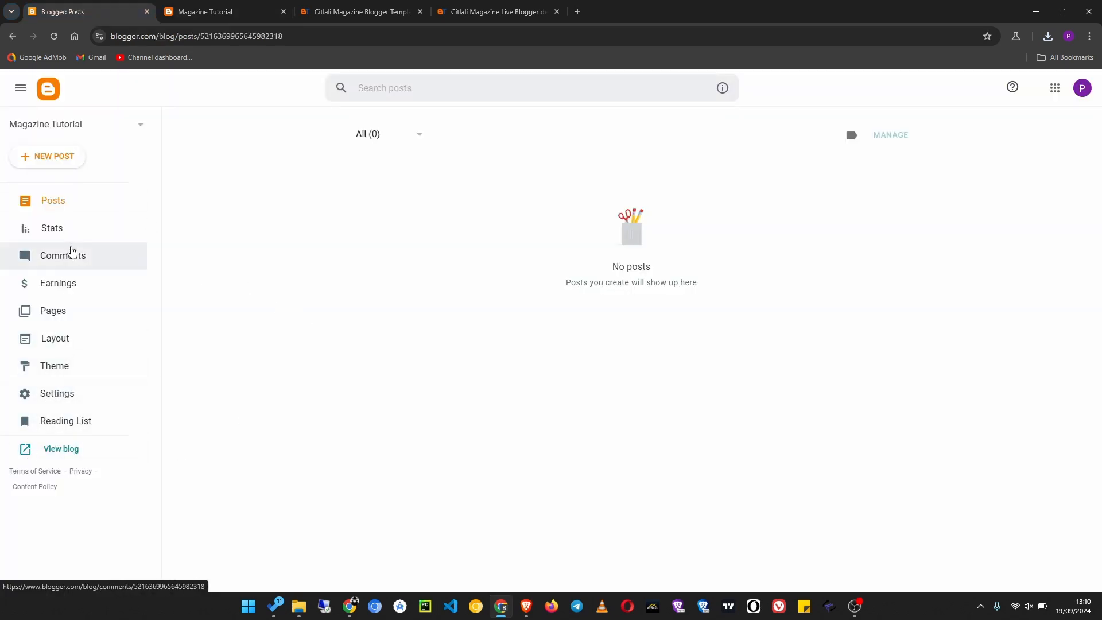
click(69, 371)
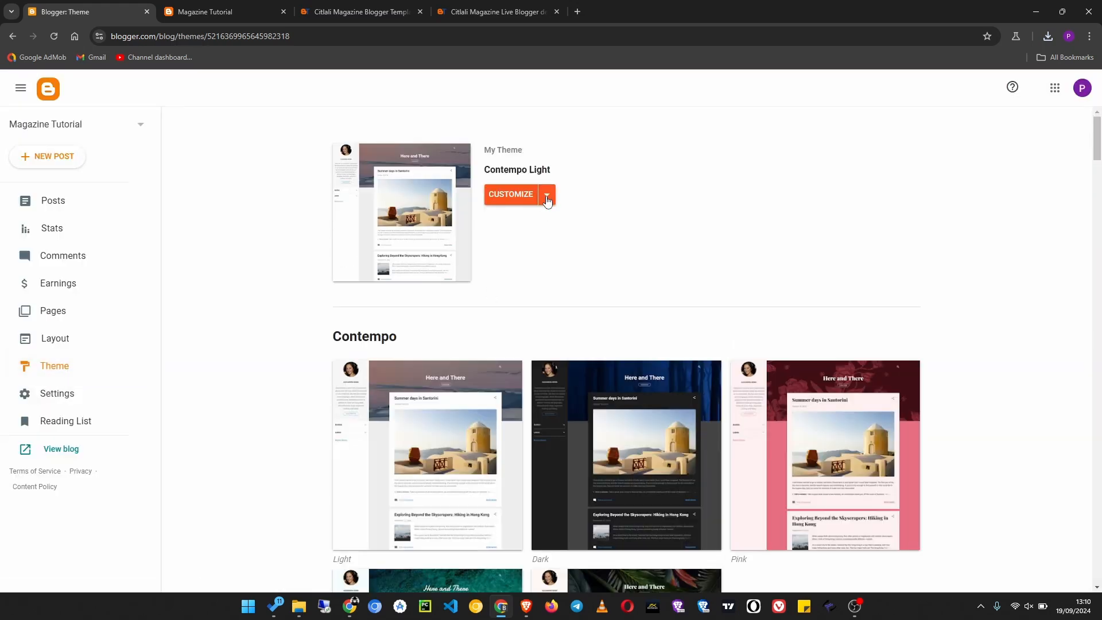
click(547, 199)
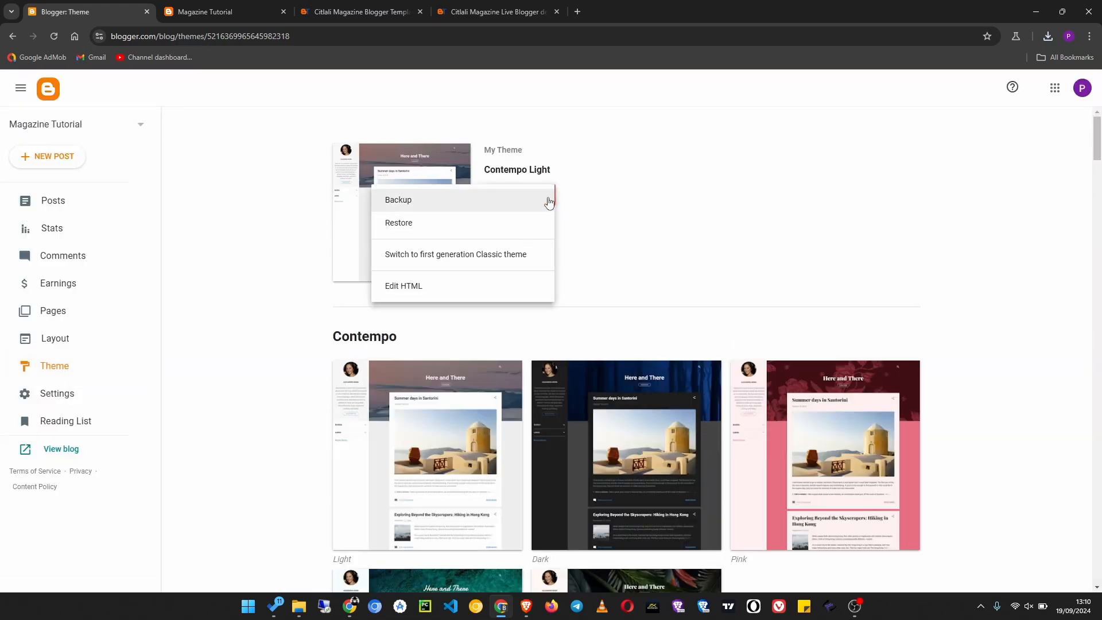
click(429, 225)
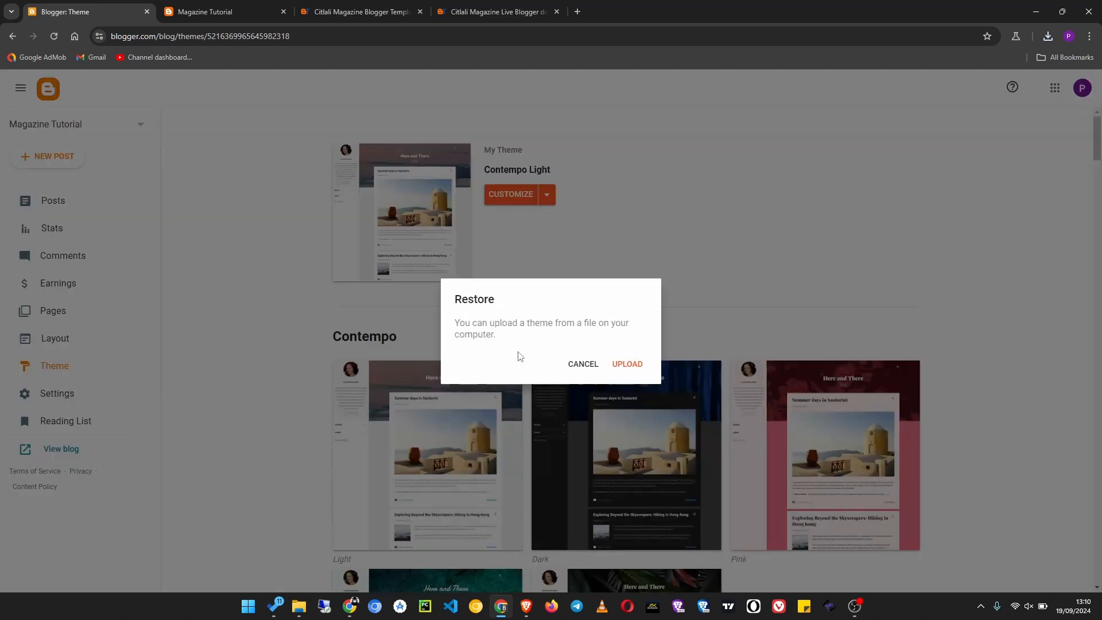
click(631, 365)
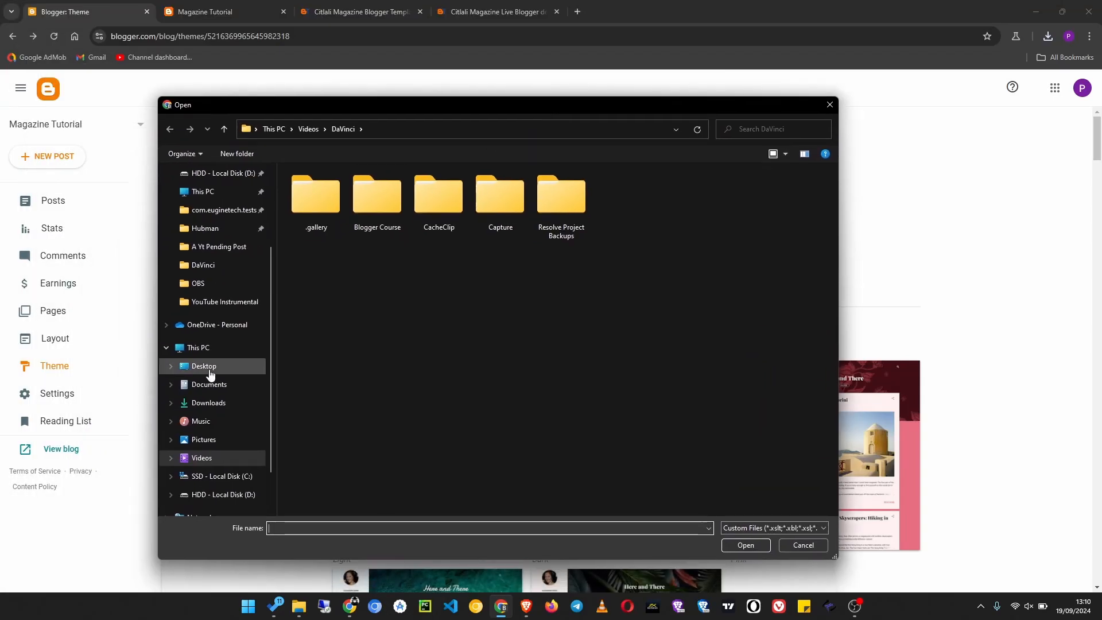
- Upload citlali-free-blogger-template.xml from the Citlali Free folder inside Downloads > citlali-free as the blog's theme
click(233, 402)
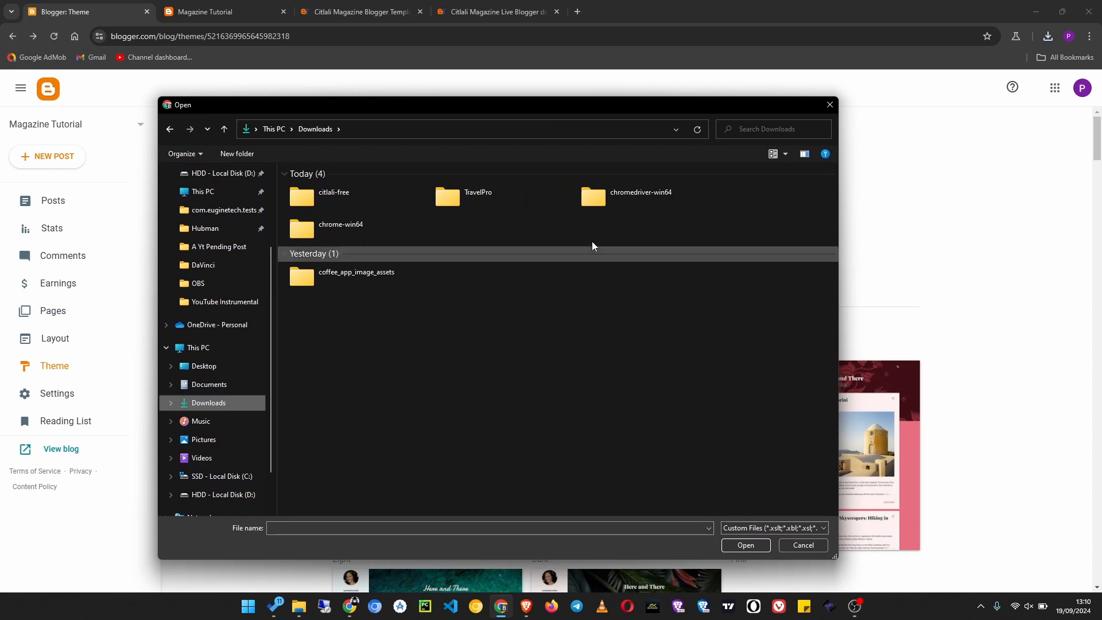
double_click(339, 200)
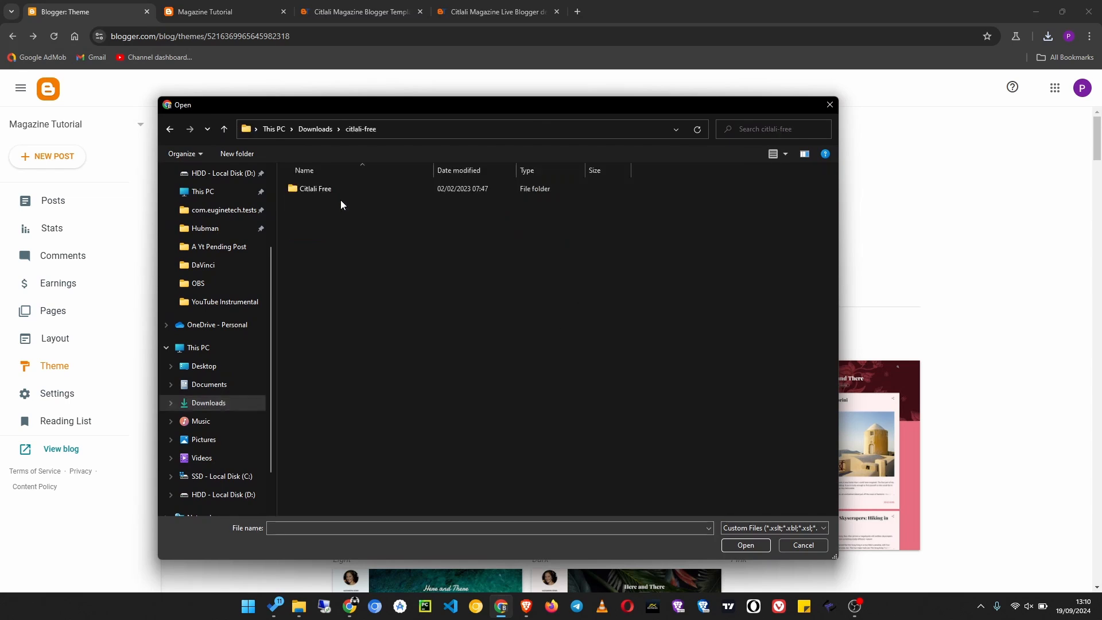
double_click(340, 190)
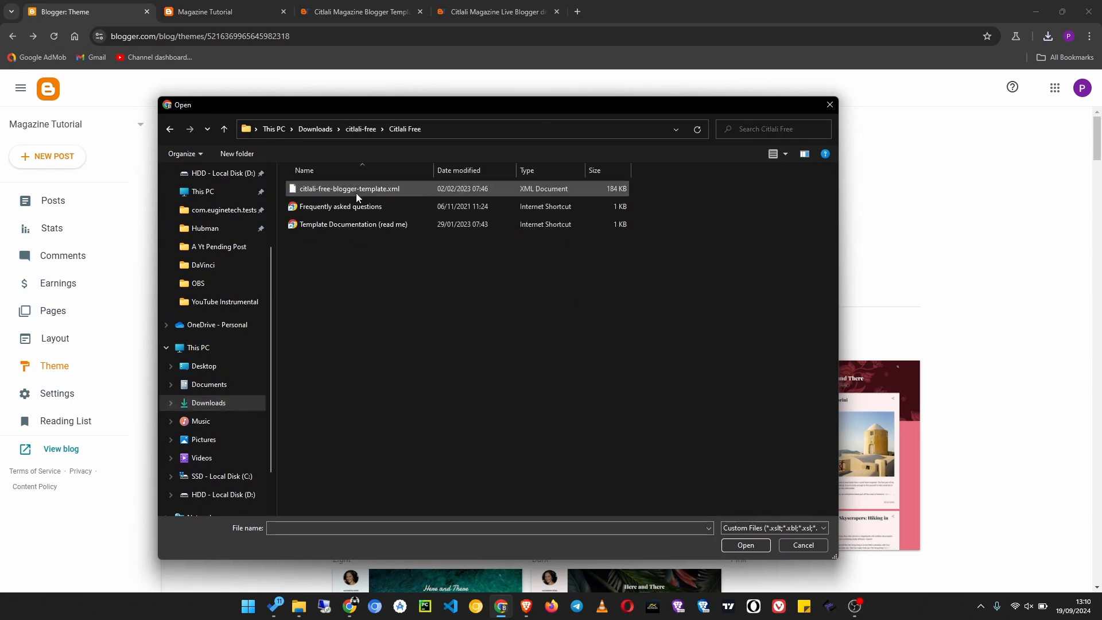
click(358, 190)
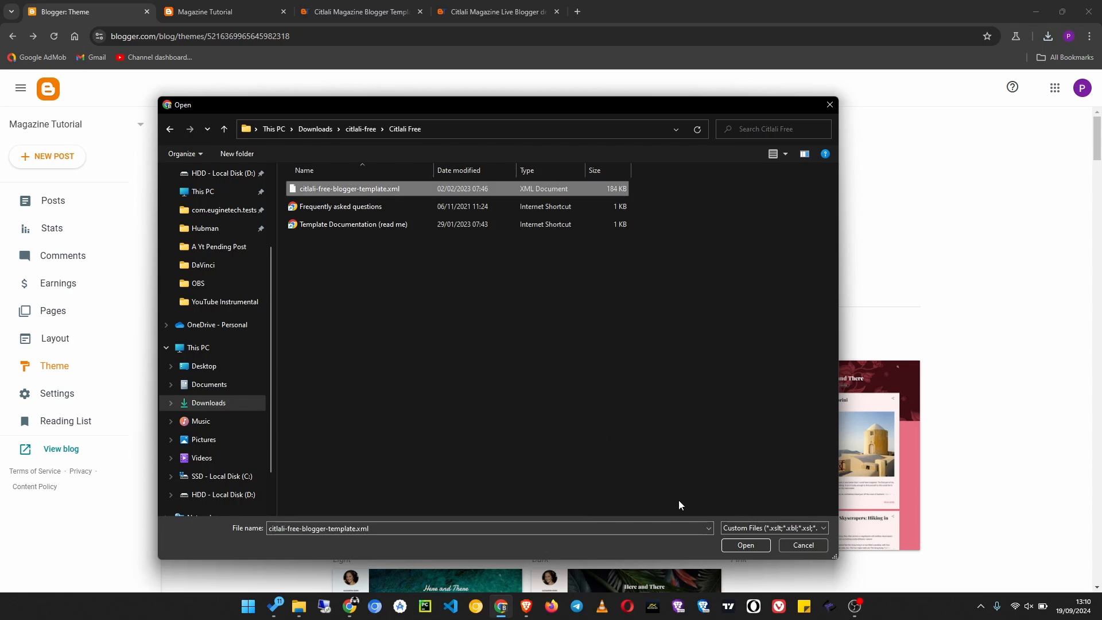
click(738, 546)
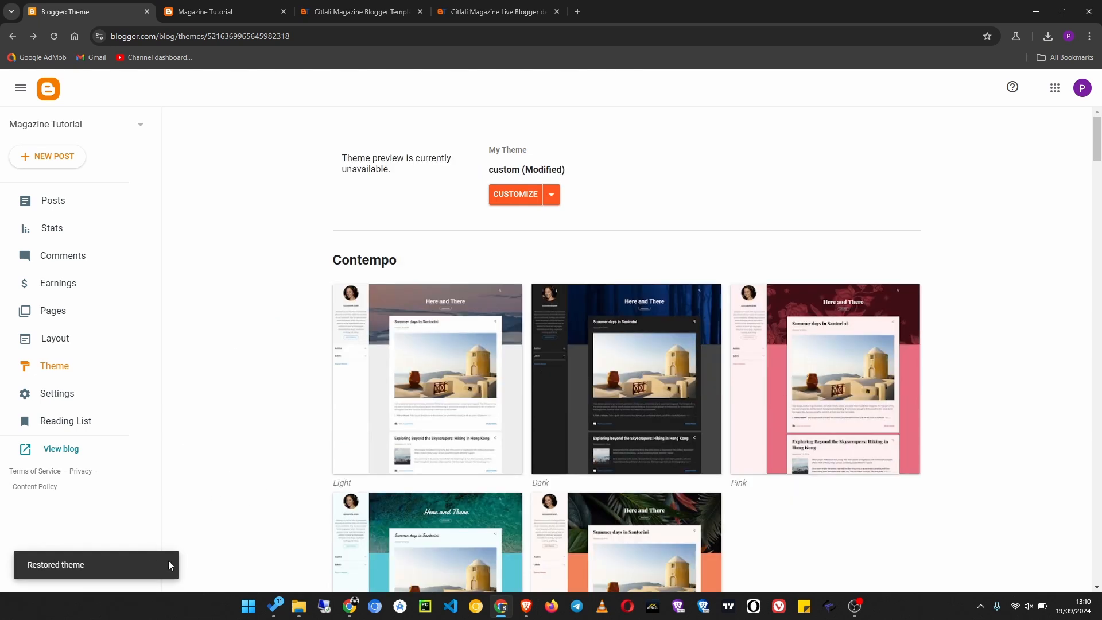
- View the live Magazine Tutorial blog and examine its home page with the Citlali theme down to the footer
click(61, 451)
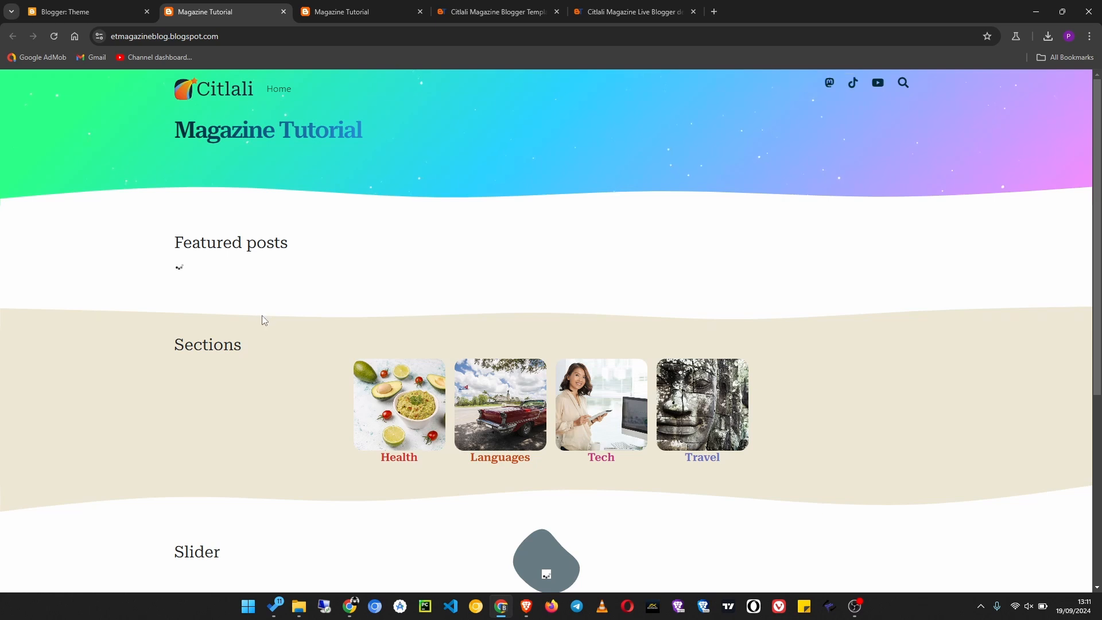
scroll(263, 318, down, 3)
scroll(305, 405, down, 2)
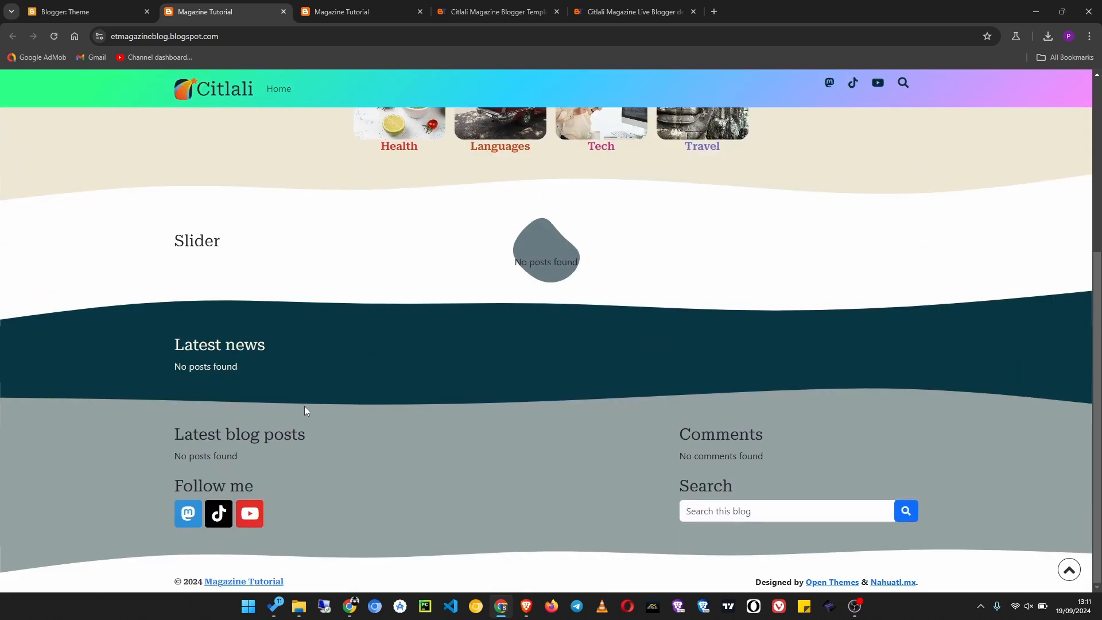
- Examine the live home page's Featured posts, Sections, Slider and Latest news areas
scroll(304, 406, up, 6)
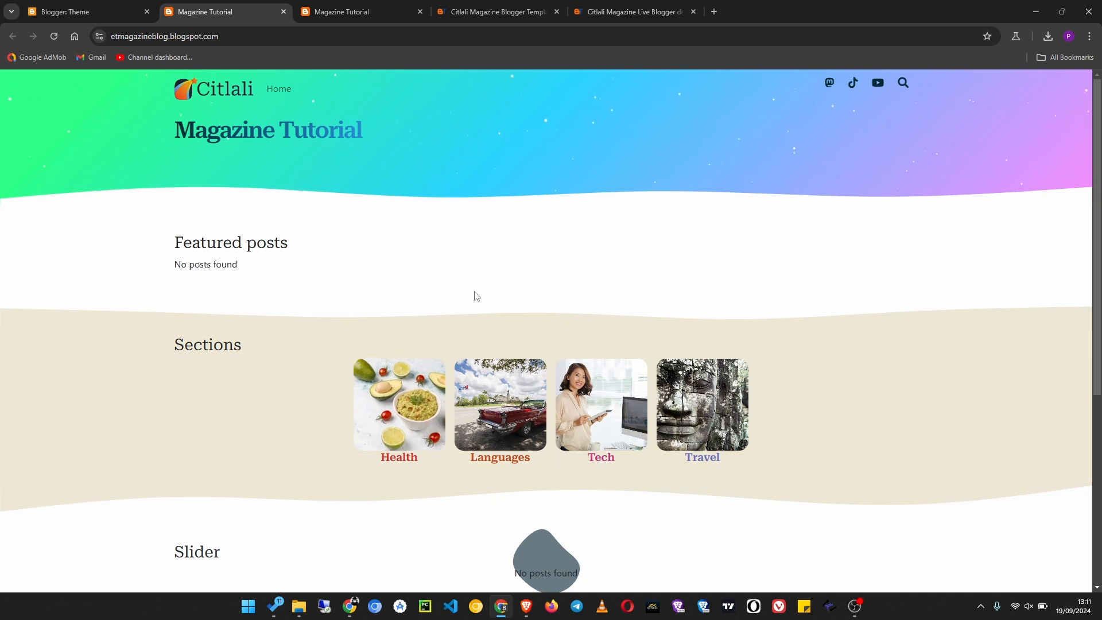
scroll(553, 390, down, 2)
scroll(551, 389, down, 3)
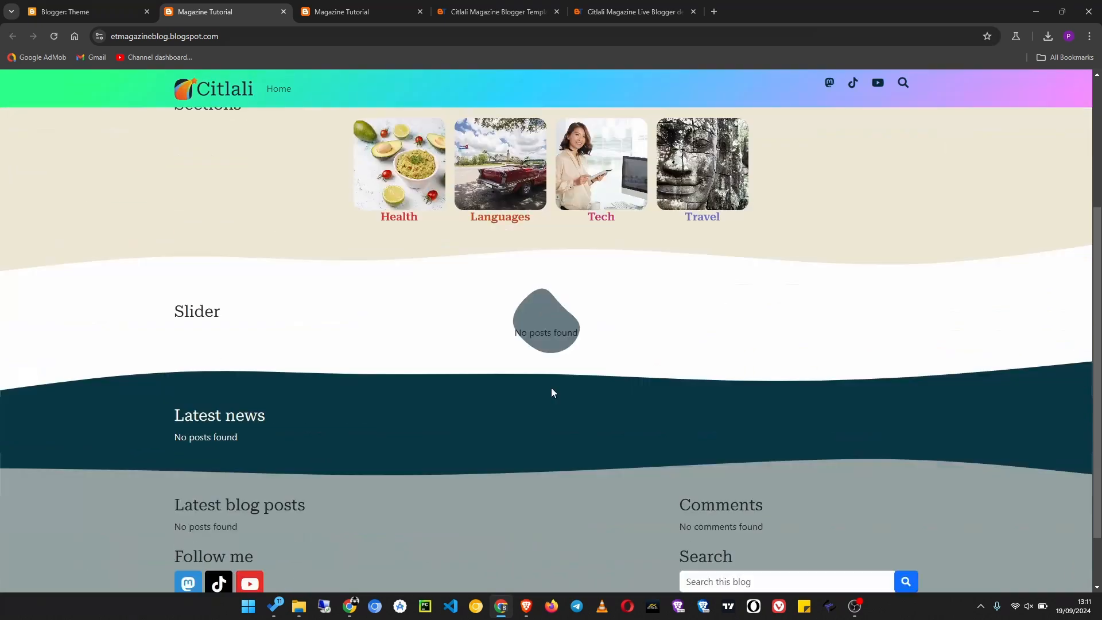
scroll(550, 389, up, 1)
scroll(550, 392, up, 4)
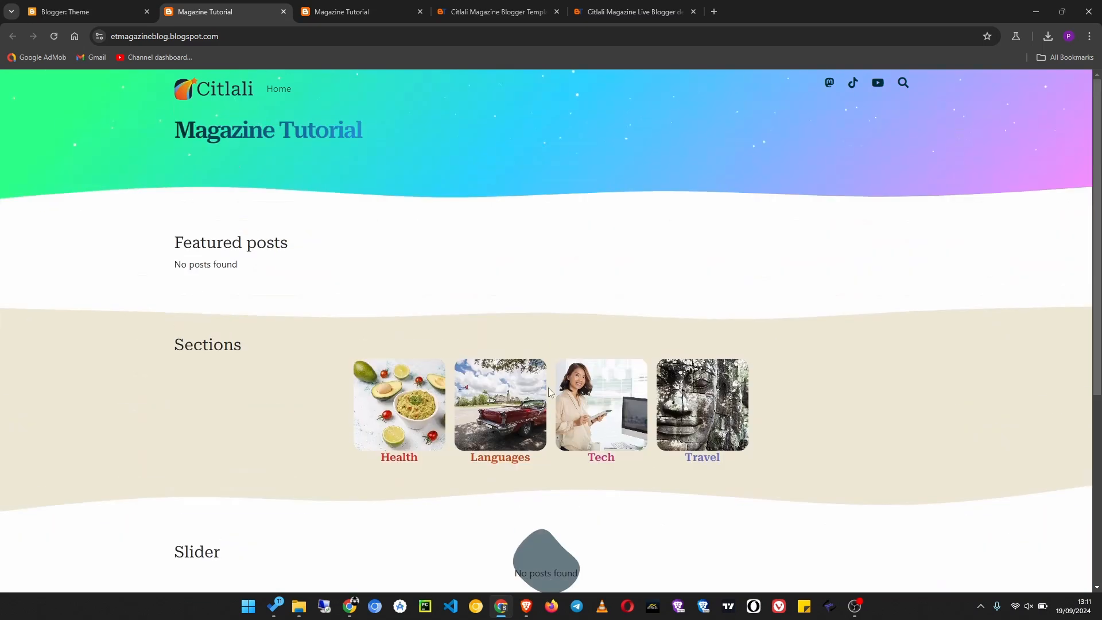
- Return to the Magazine Tutorial blog's management page, start a new post and switch its editor to Compose view
click(101, 12)
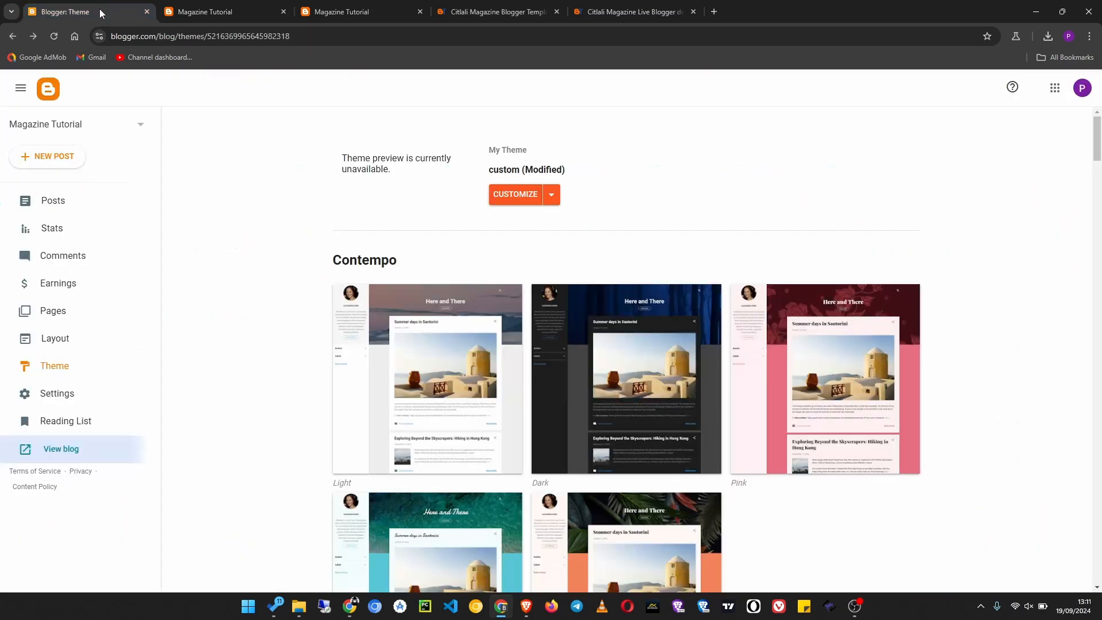
click(54, 207)
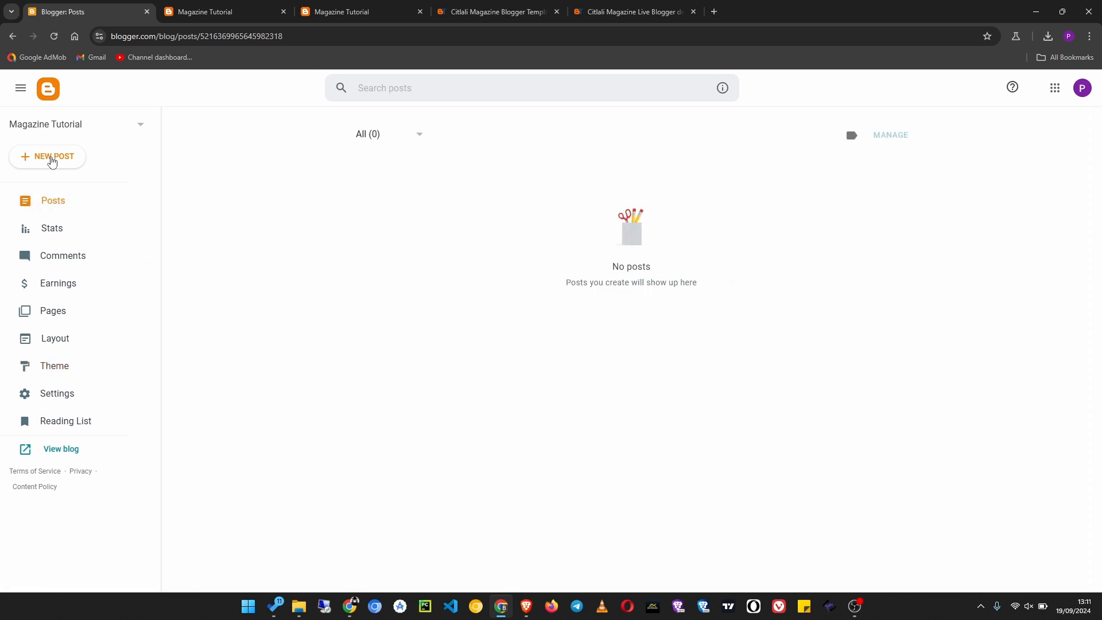
click(51, 161)
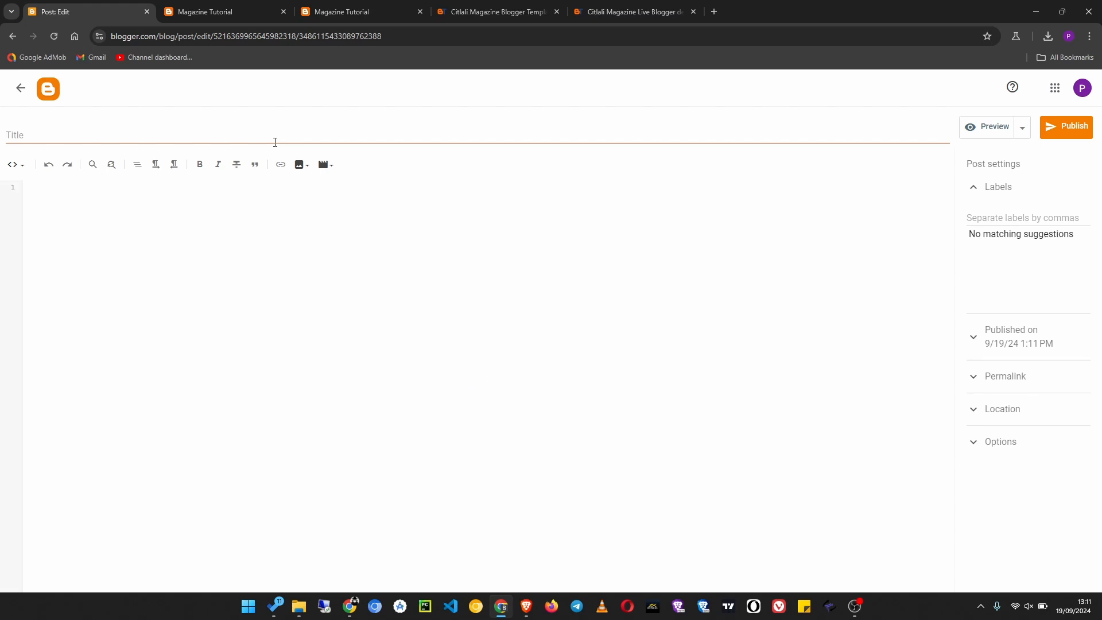
click(14, 165)
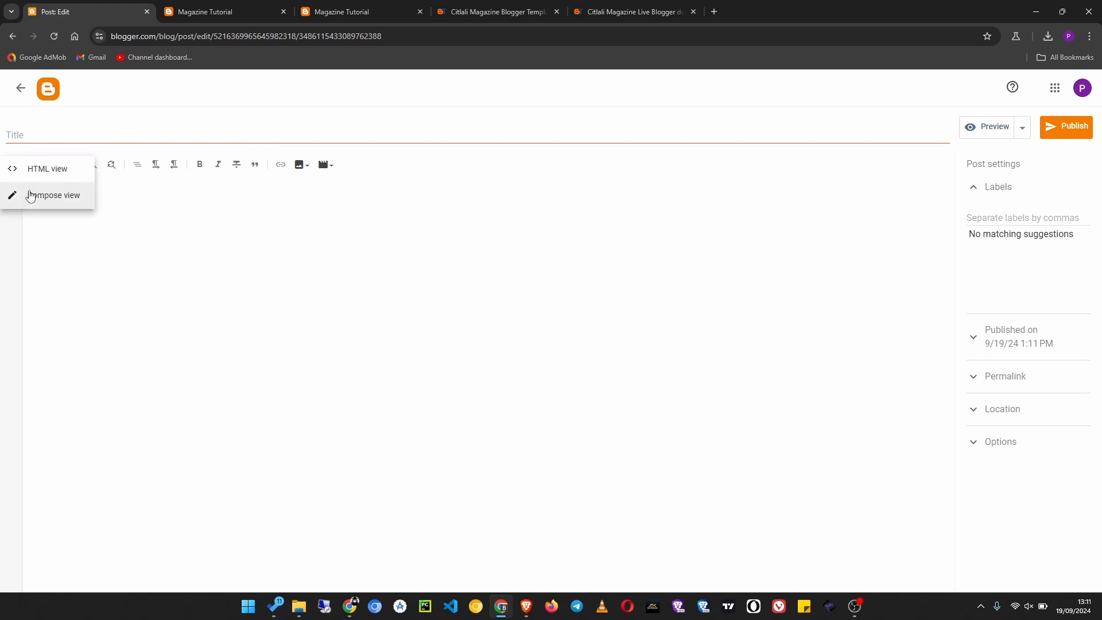
click(14, 196)
click(110, 136)
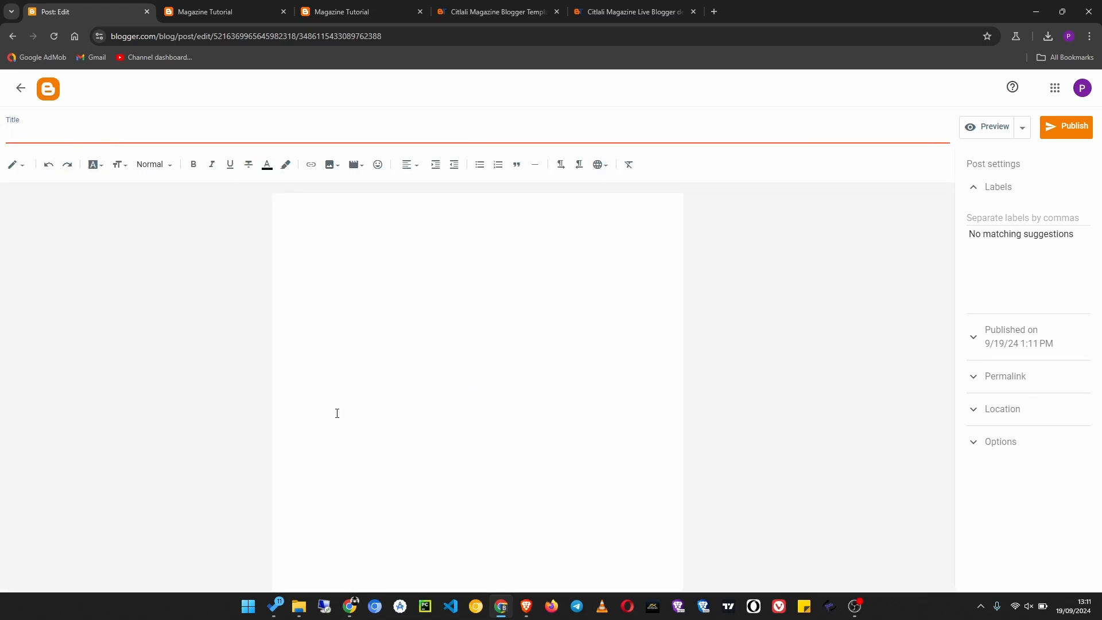
click(474, 225)
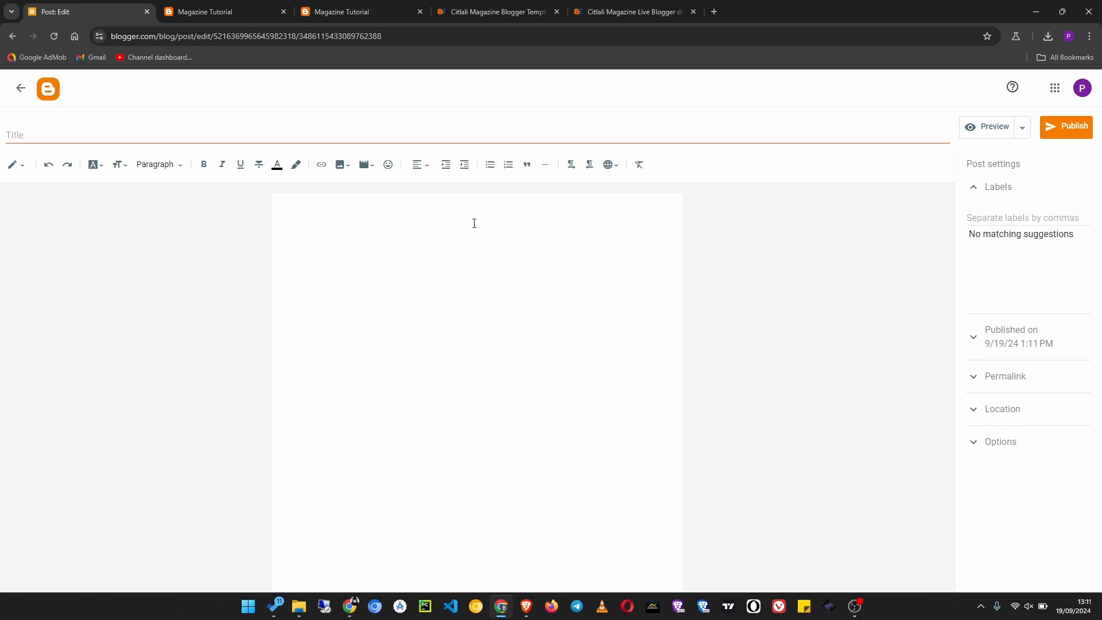
click(180, 136)
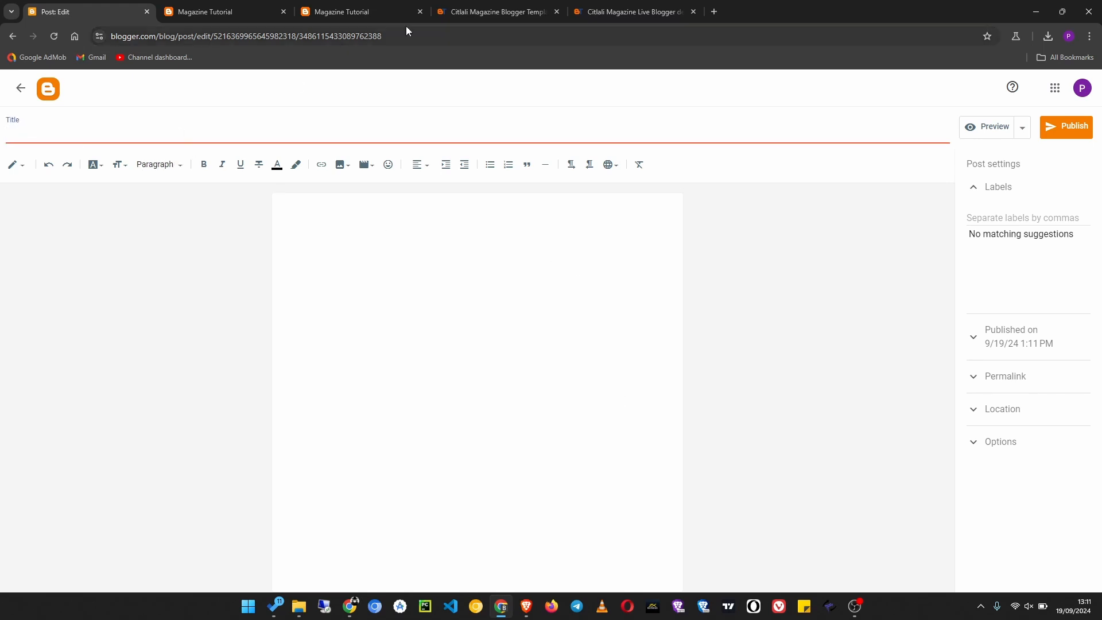
- In the ChatGPT magazine blog post conversation, copy the title "Navigating the Digital Age: Embracing Technology for a Brighter Future" and close the Google tab
click(350, 606)
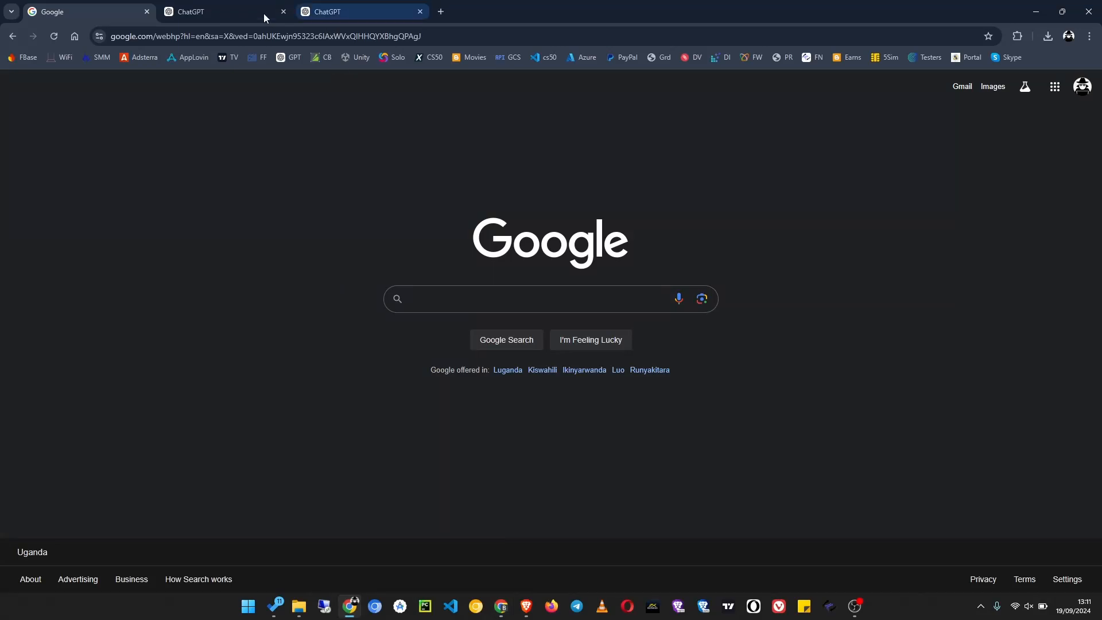
click(226, 9)
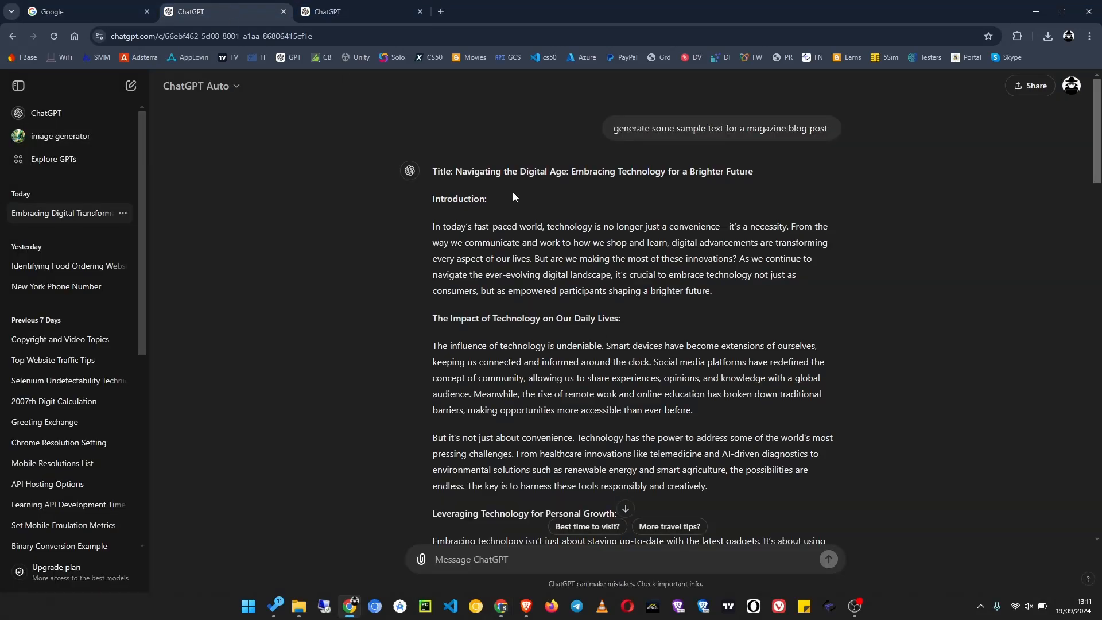
drag(454, 170, 758, 183)
right_click(719, 171)
click(734, 181)
click(43, 9)
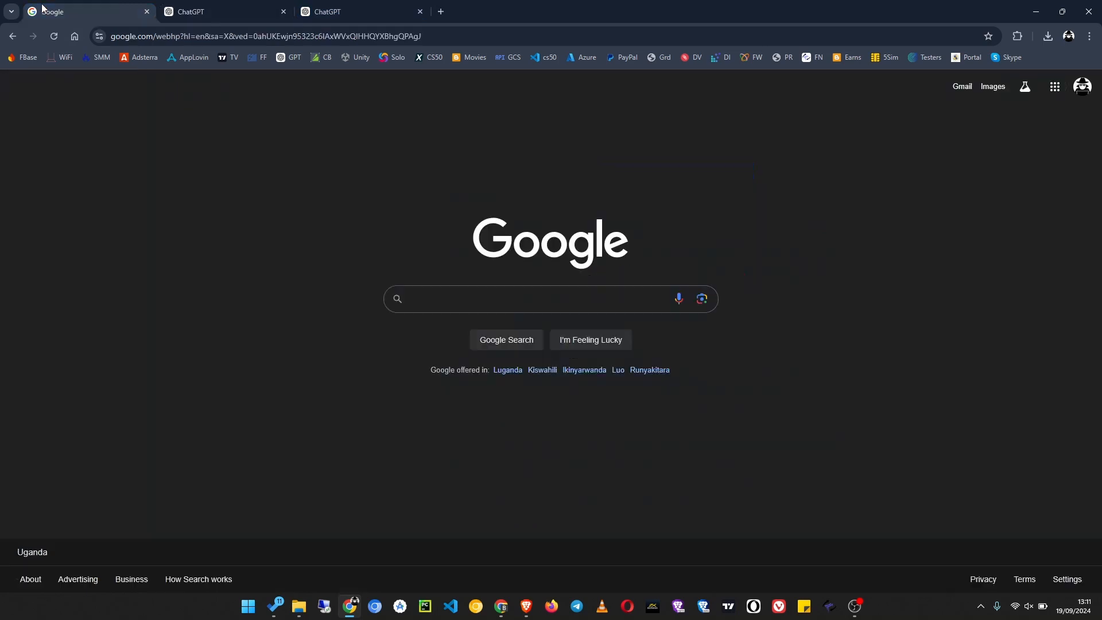
click(196, 10)
click(147, 11)
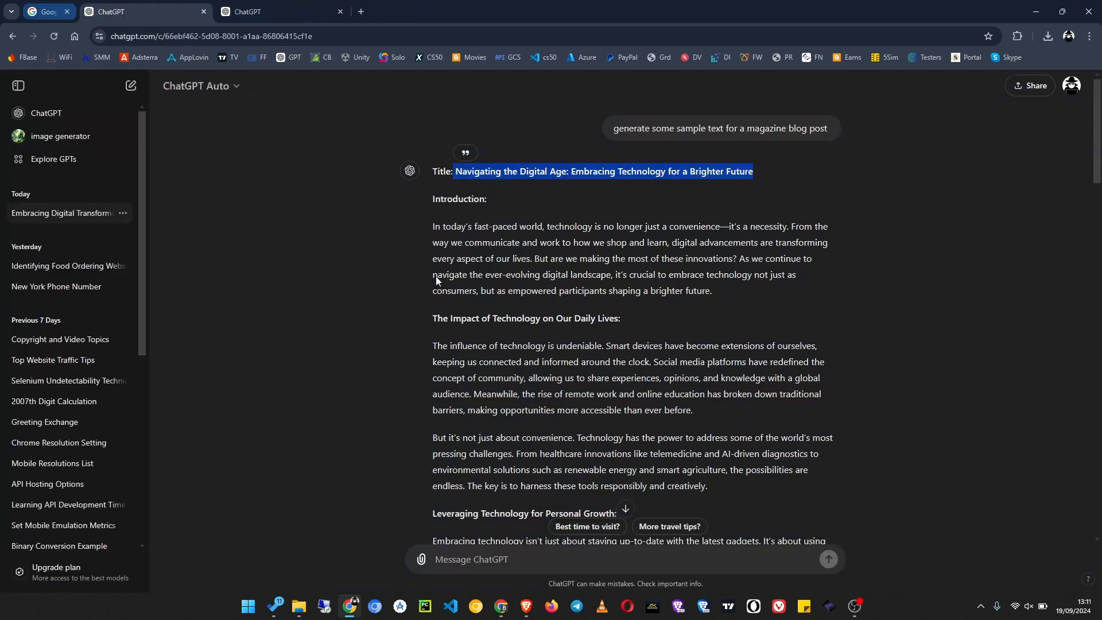
- Back in Blogger, paste "Navigating the Digital Age: Embracing Technology for a Brighter Future" as the new post's title
click(501, 606)
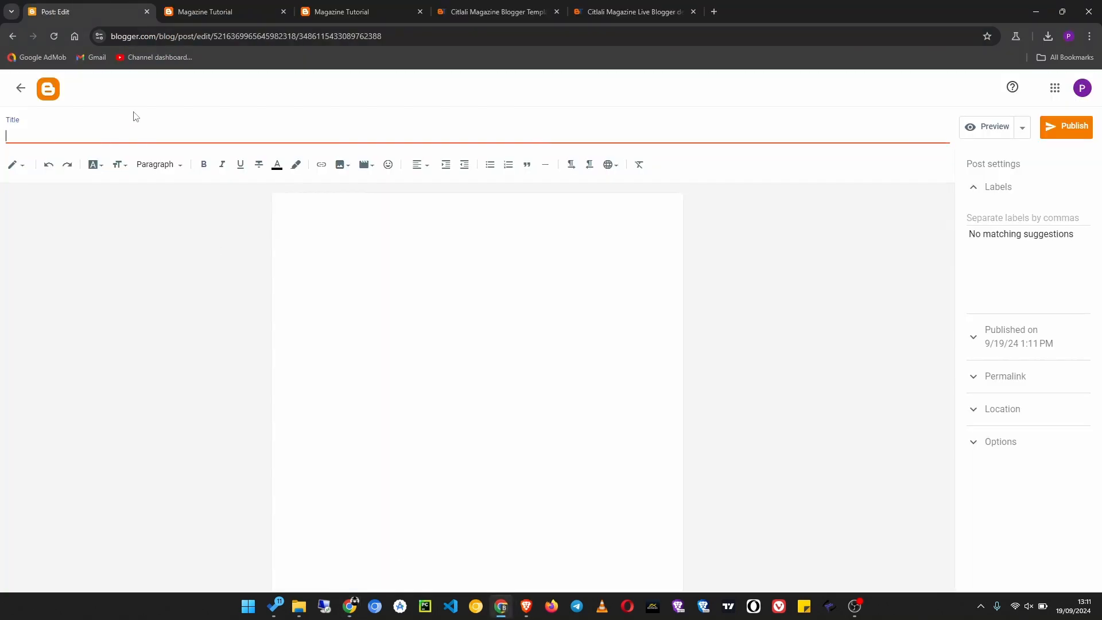
key(ctrl+v)
click(329, 296)
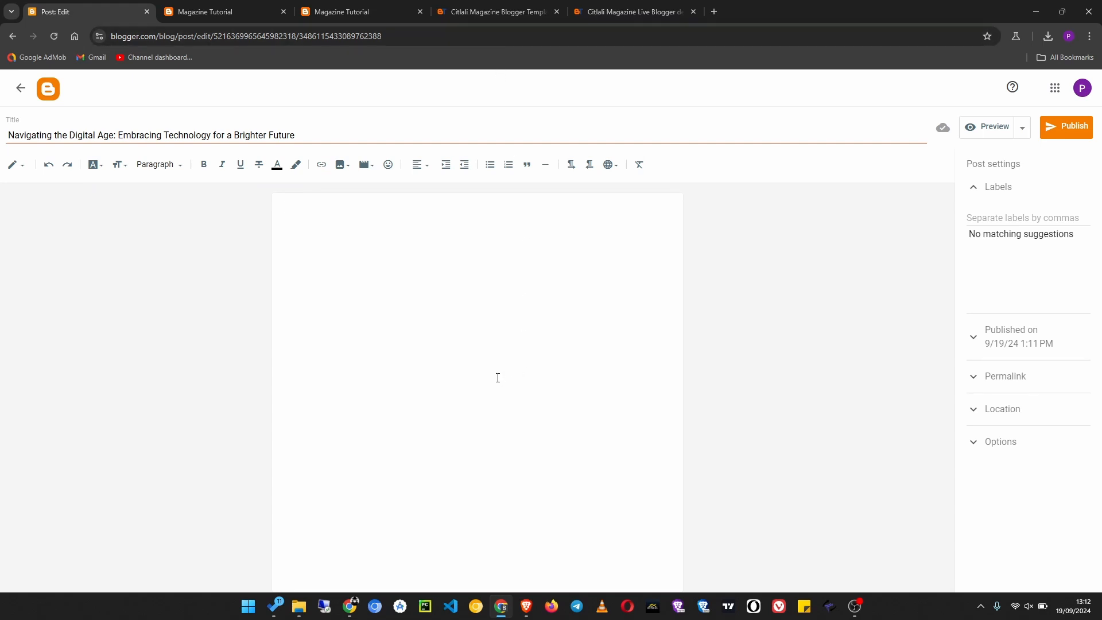
- Switch to the Eugine Tech YouTube channel, look through the full Blogger Course playlist and return to the post editor
click(526, 606)
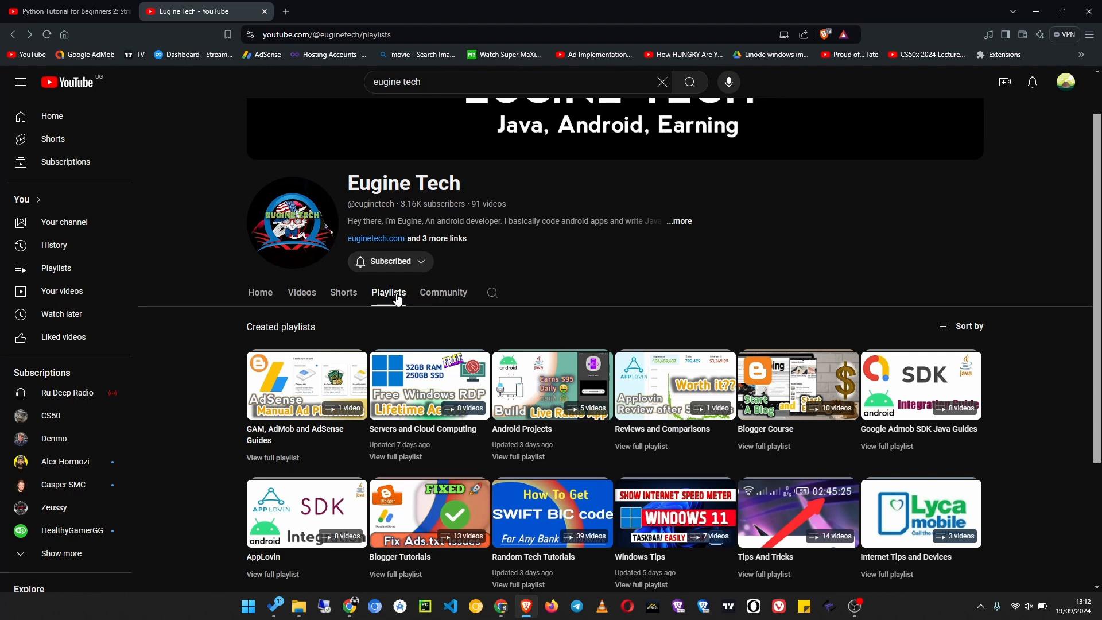
scroll(768, 485, up, 1)
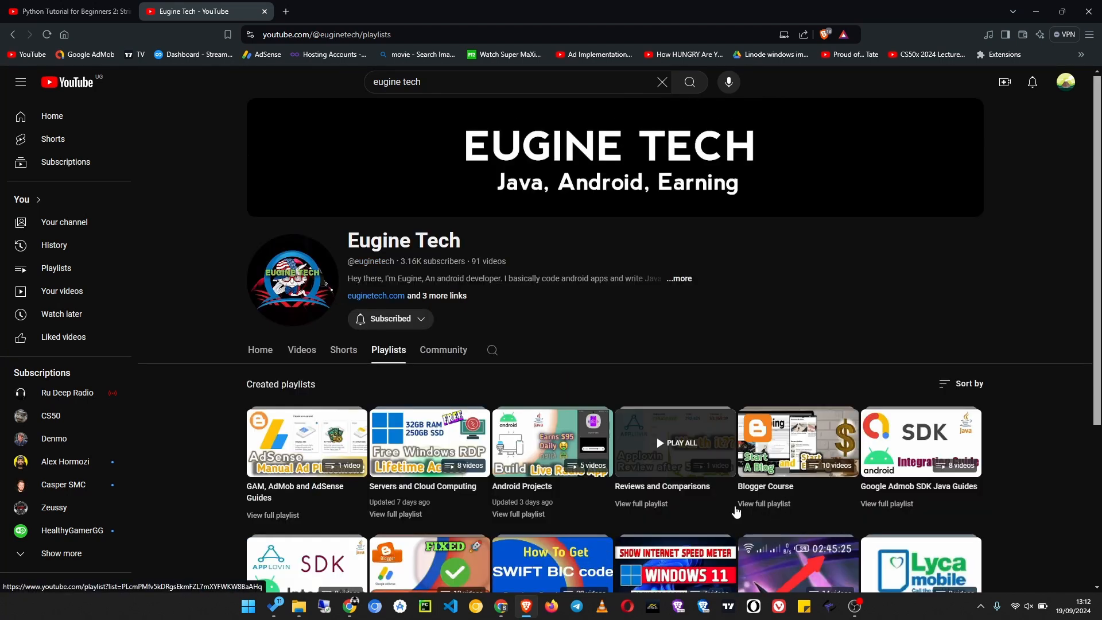
click(754, 507)
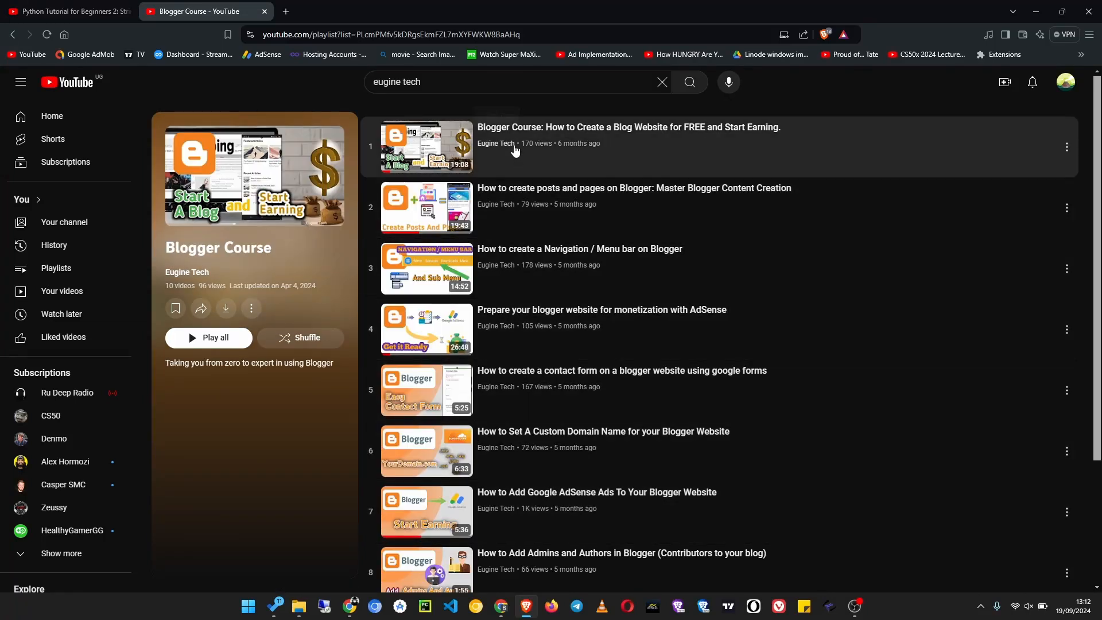
scroll(485, 481, down, 1)
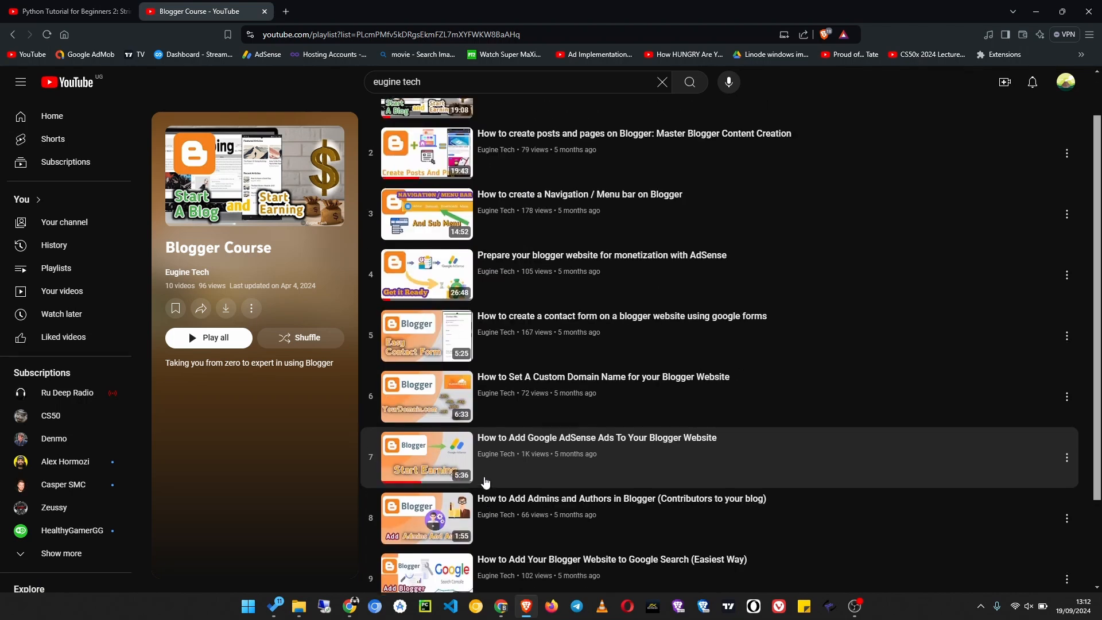
scroll(484, 481, down, 2)
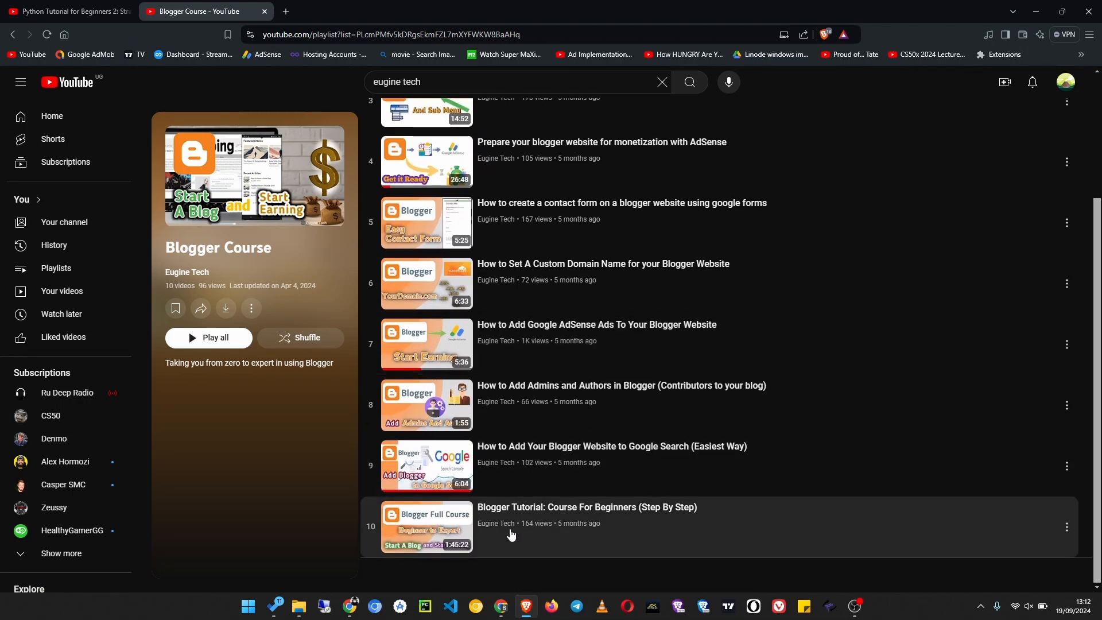
scroll(512, 534, up, 2)
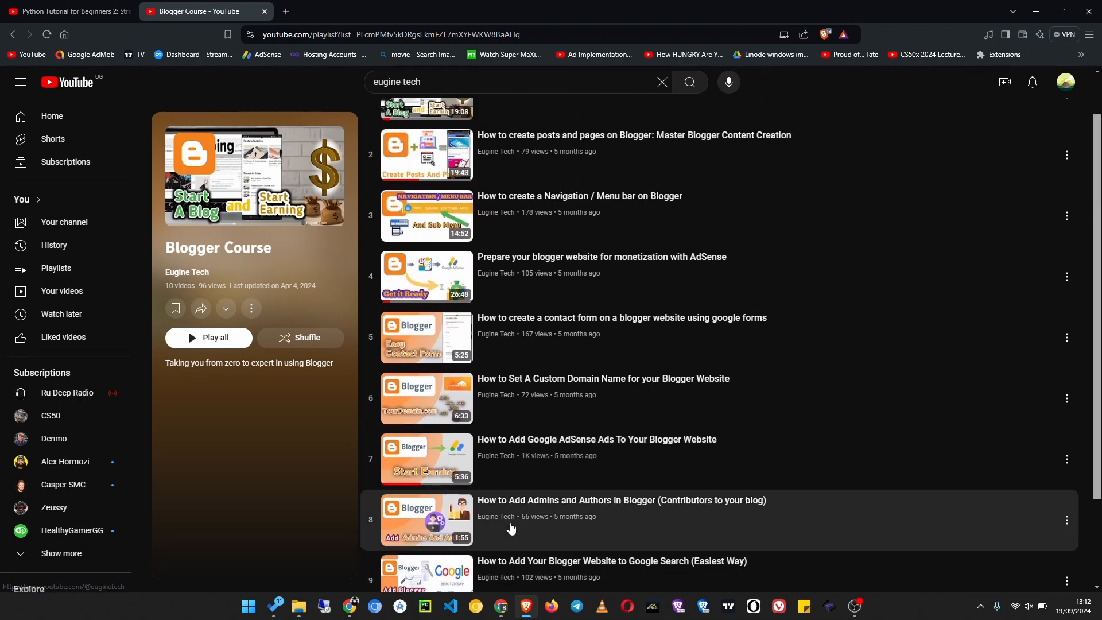
scroll(511, 528, up, 1)
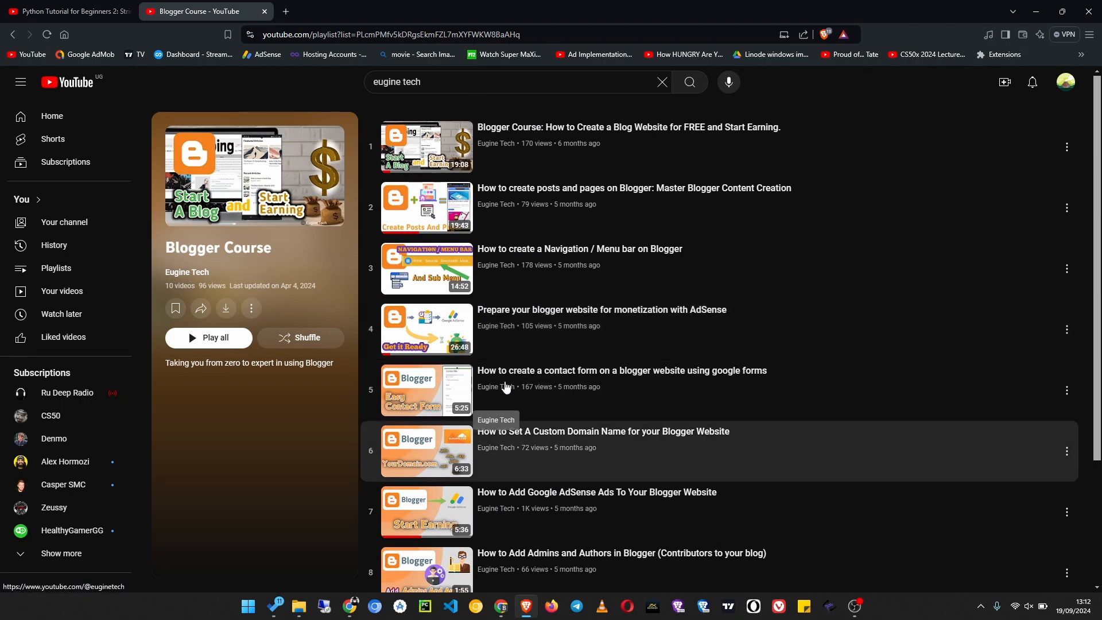
scroll(550, 478, down, 3)
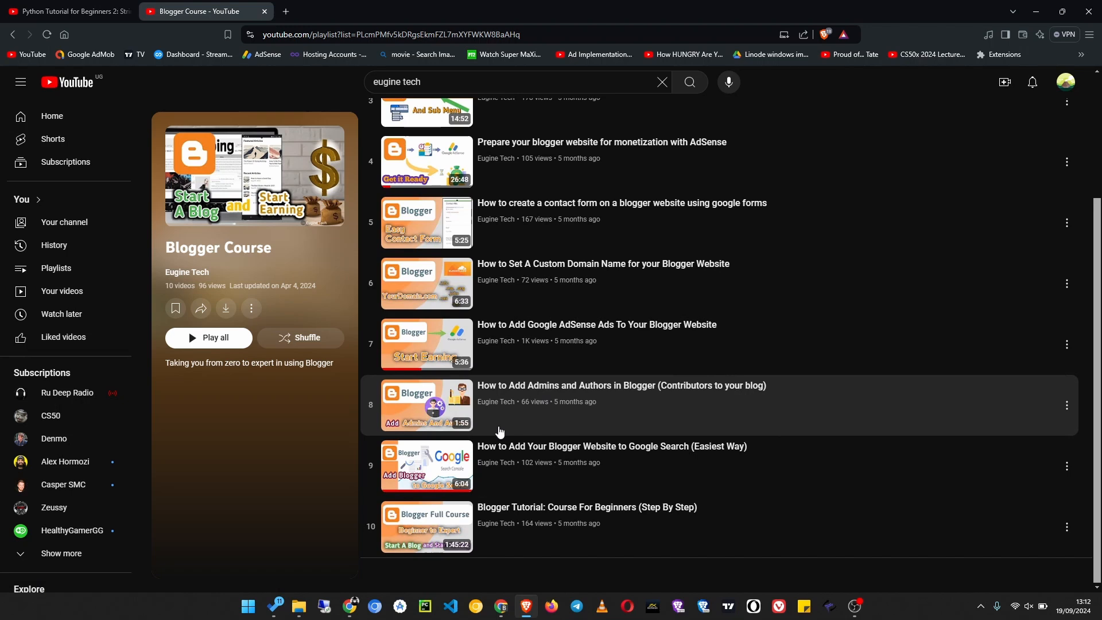
scroll(680, 207, up, 3)
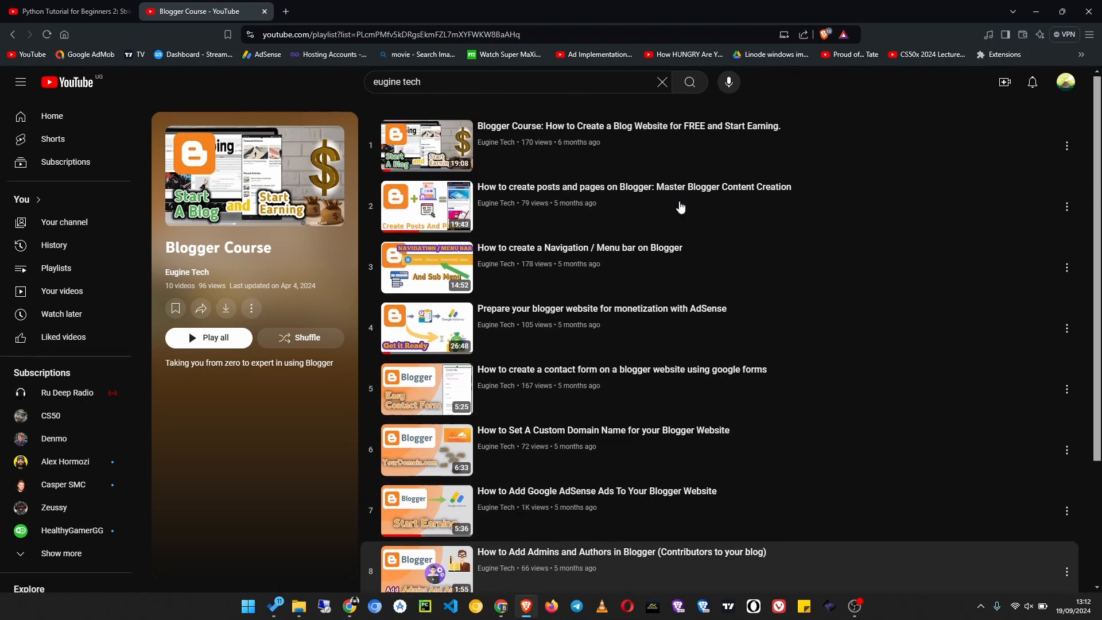
click(1036, 12)
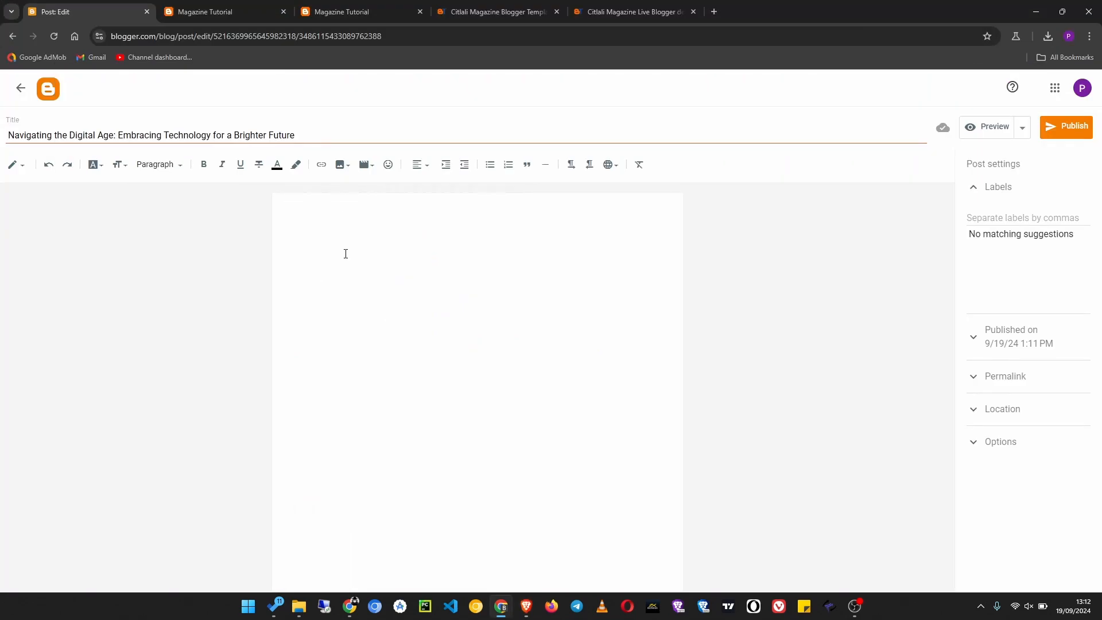
- Copy the ChatGPT article's full body text, from the Introduction heading to the end of the Conclusion
click(349, 611)
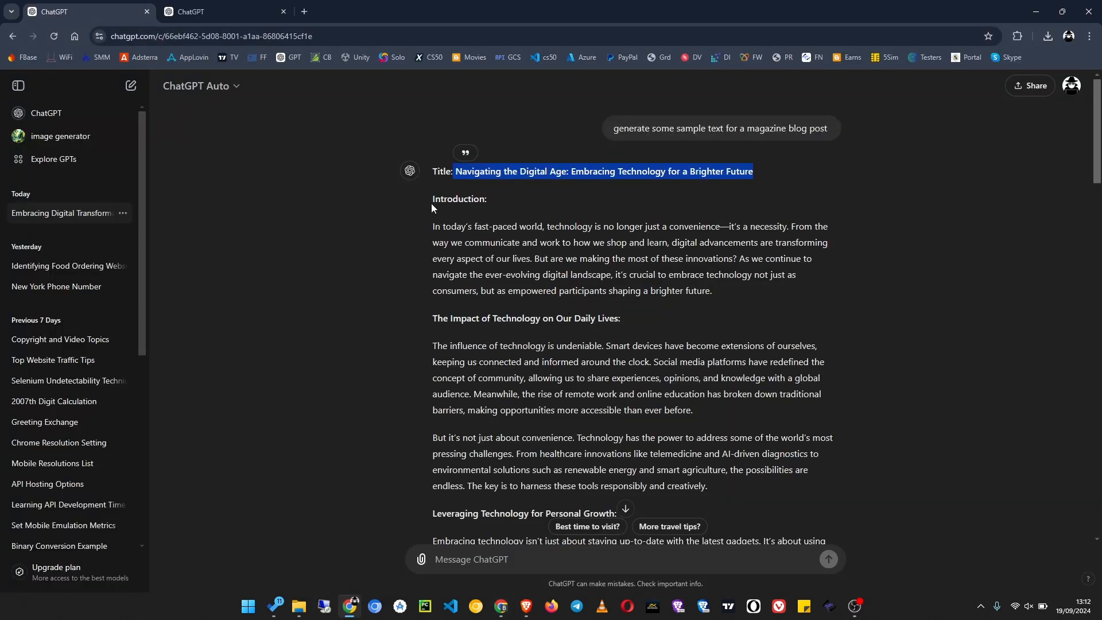
drag(433, 198, 518, 395)
scroll(518, 402, down, 12)
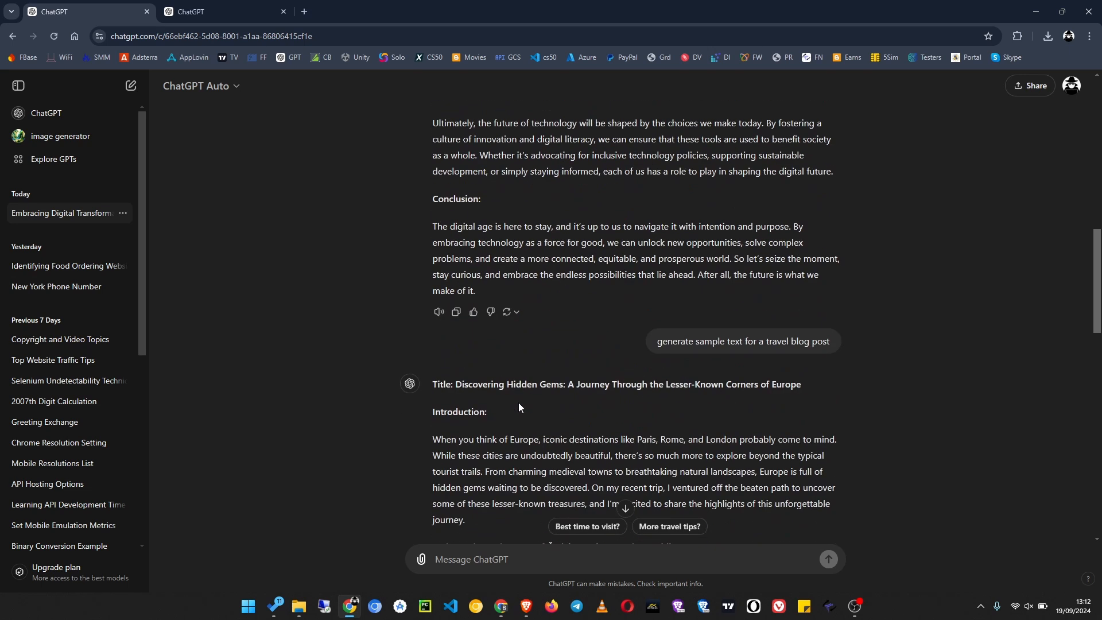
scroll(487, 396, up, 2)
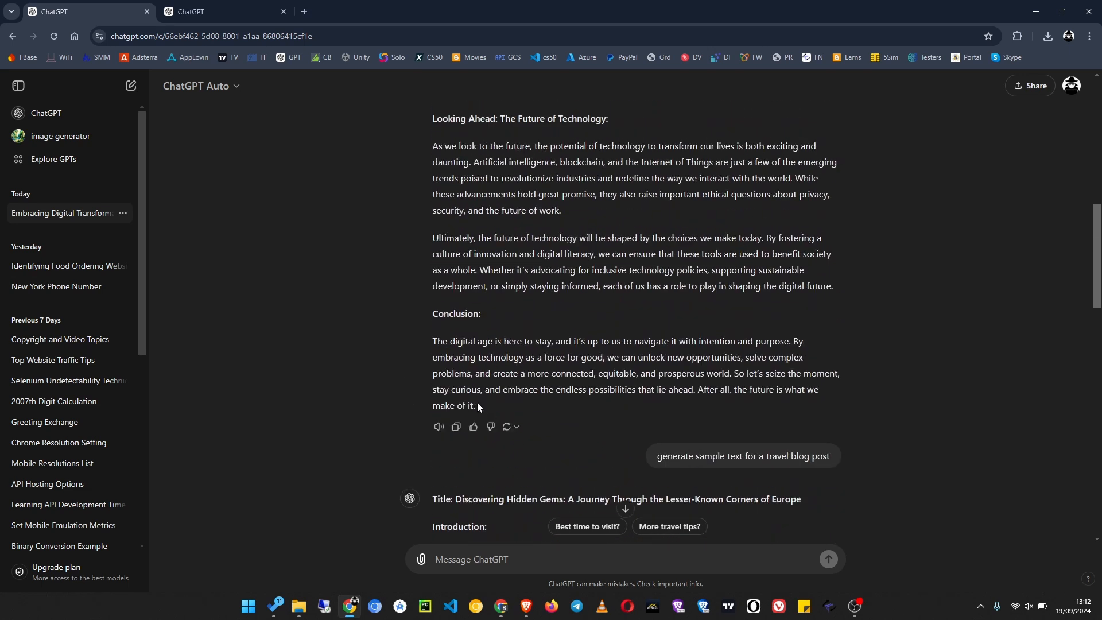
shift+click(478, 408)
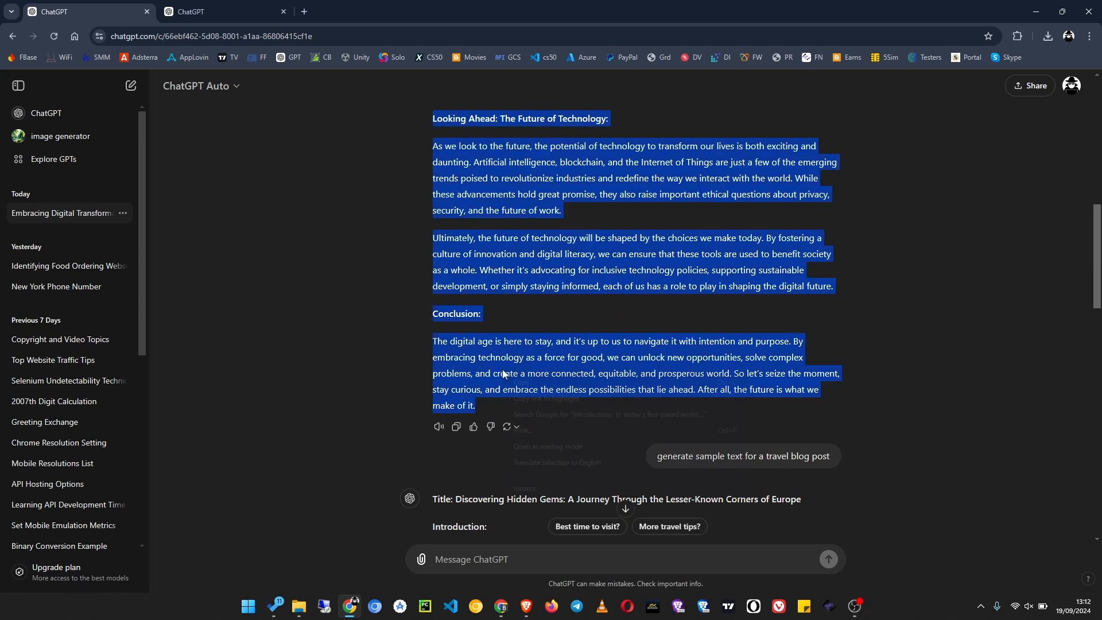
right_click(502, 368)
click(527, 382)
- Try pasting the copied article text as the Blogger post's body, and clear the entire body
click(501, 606)
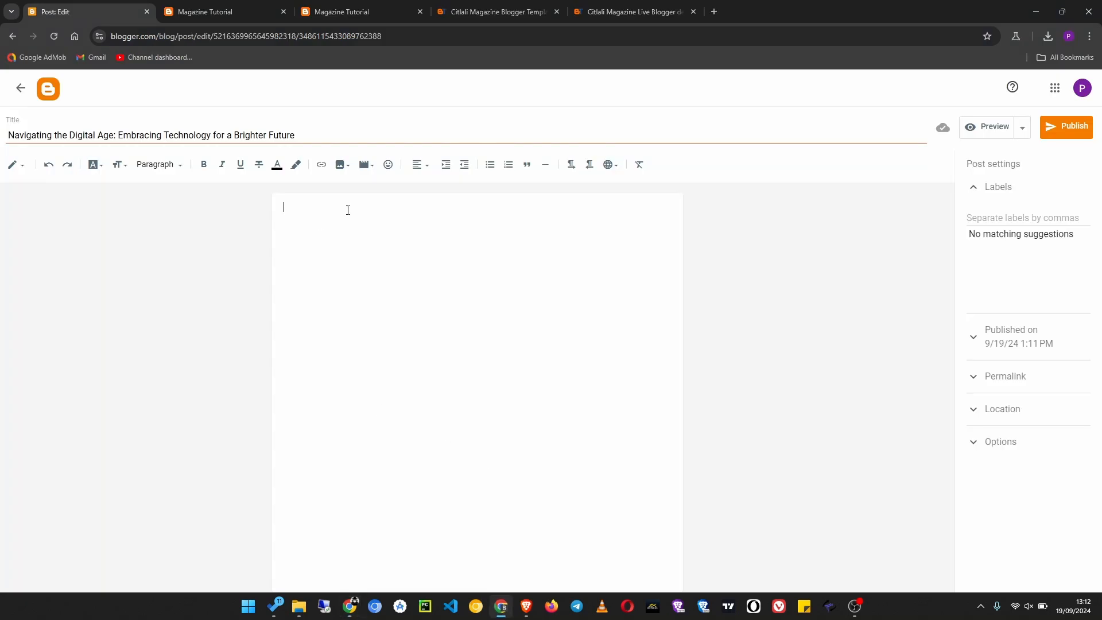
key(ctrl+v)
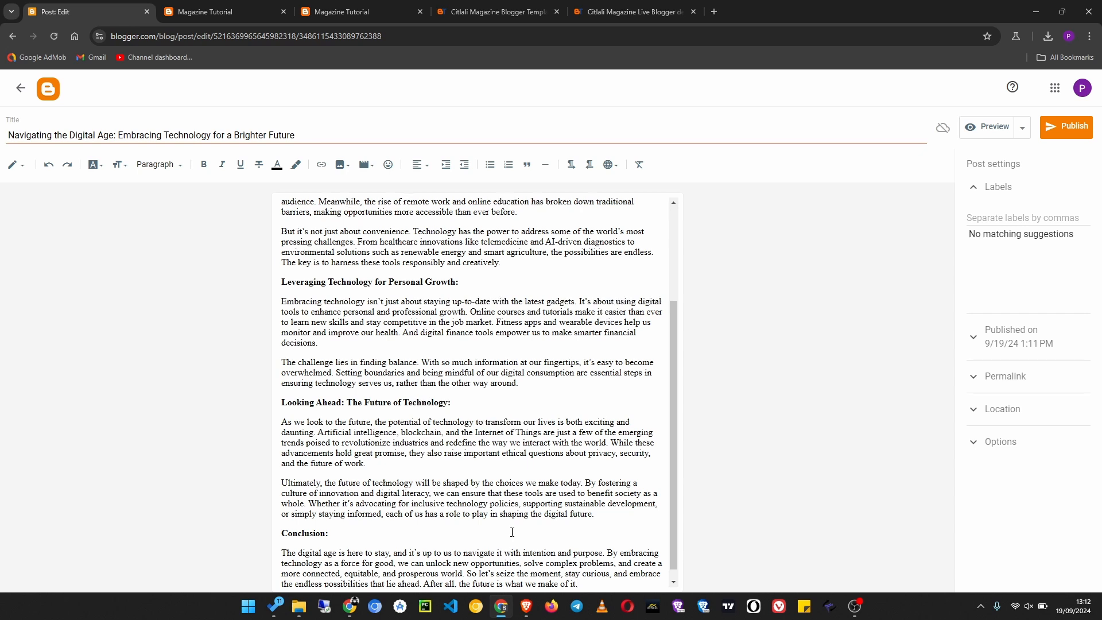
scroll(505, 534, up, 3)
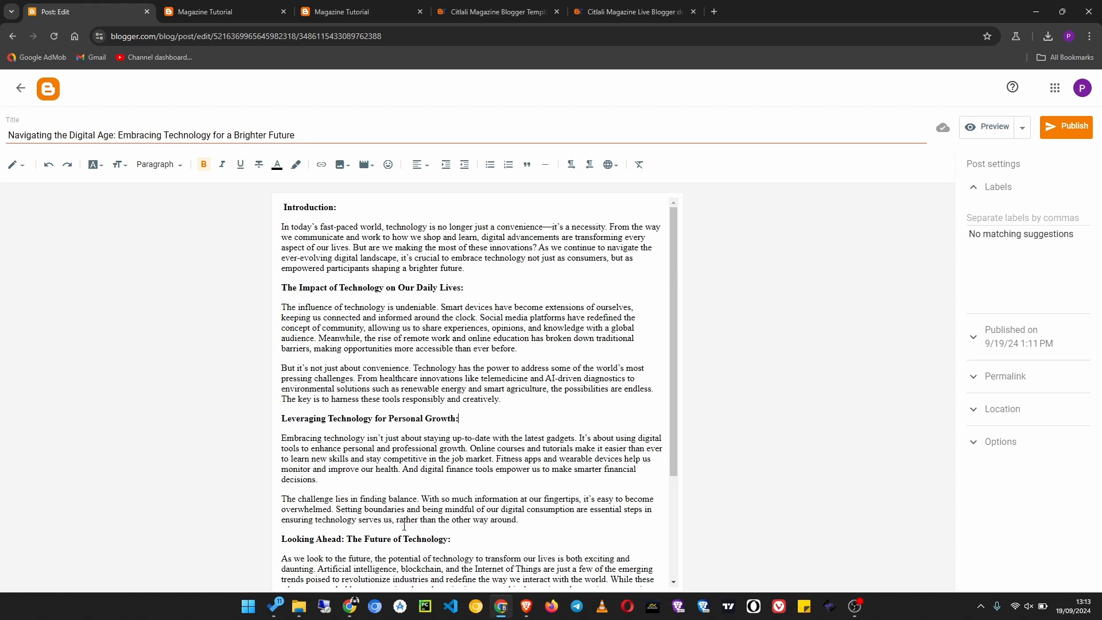
key(ctrl+a)
key(ctrl+v)
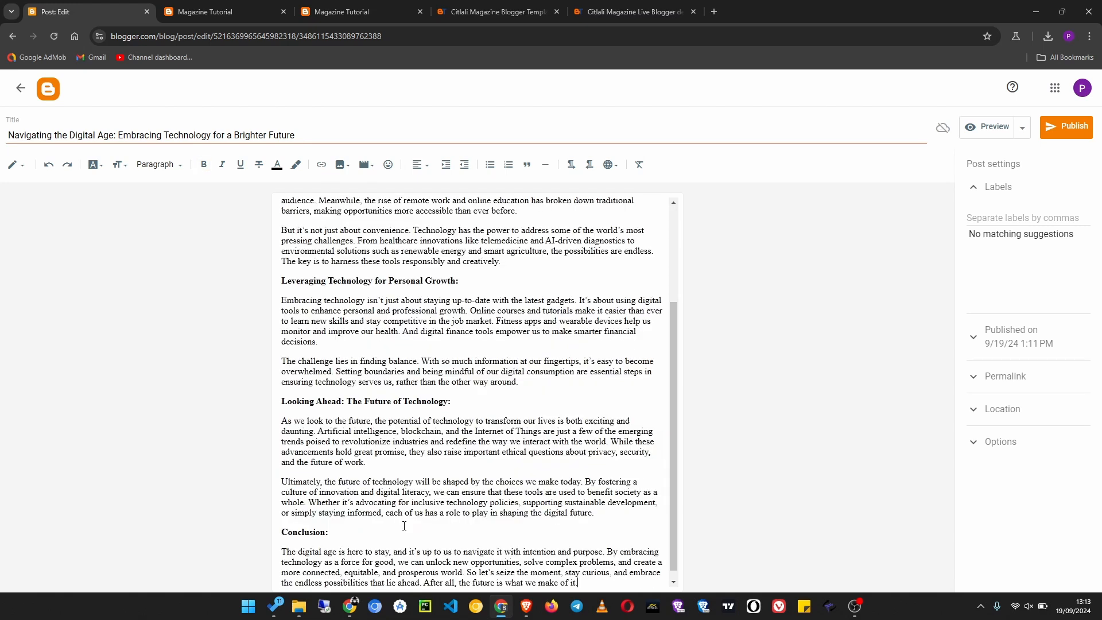
key(ctrl+a)
key(Delete)
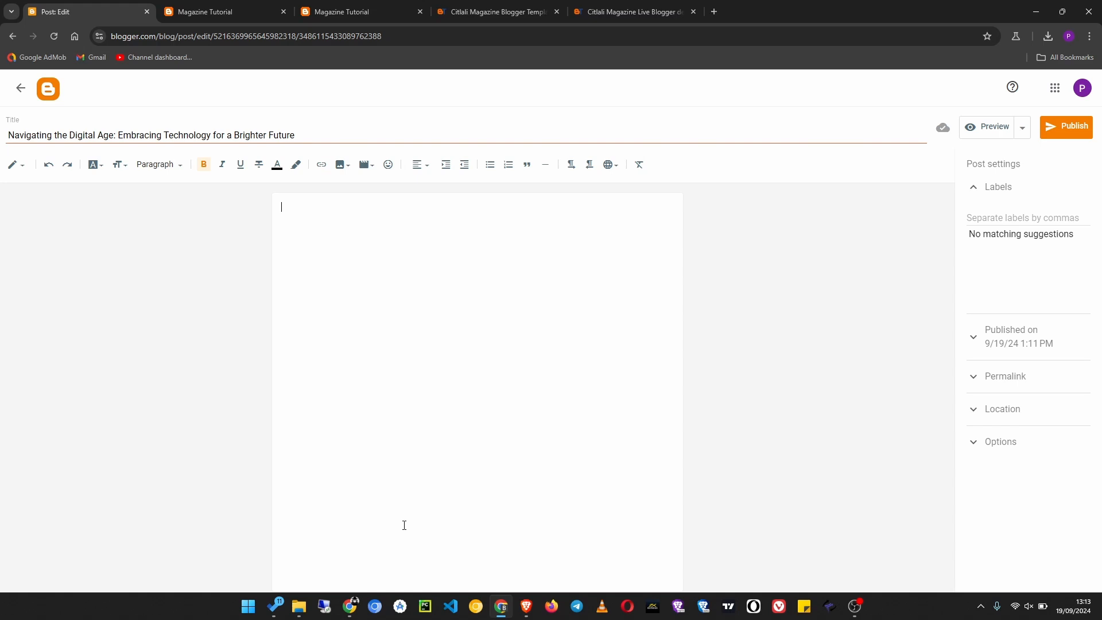
key(ctrl+v)
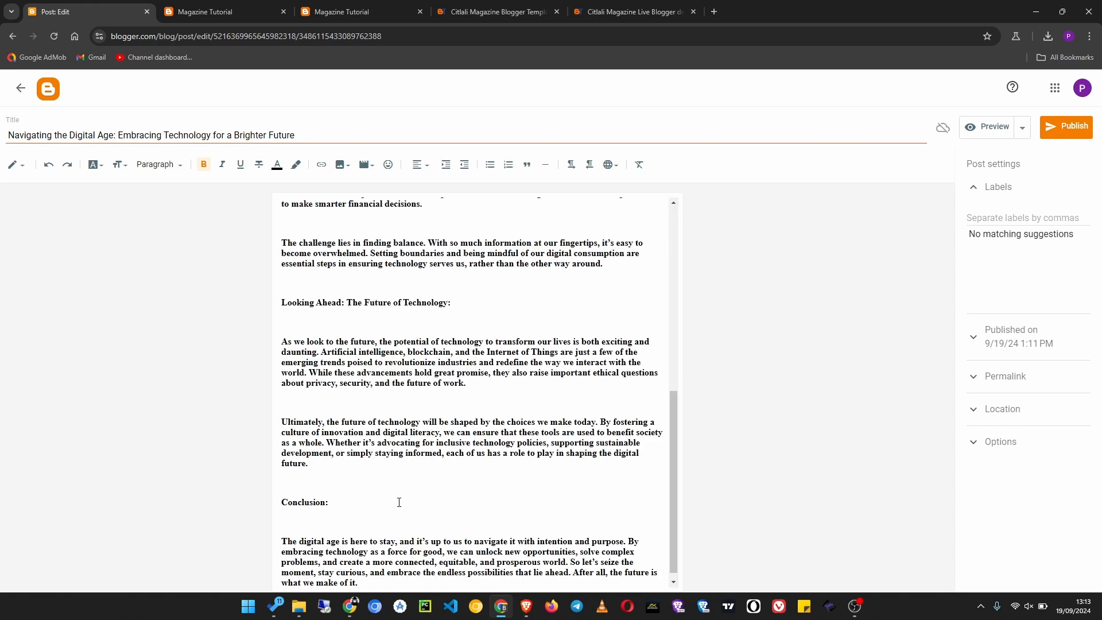
scroll(399, 503, up, 7)
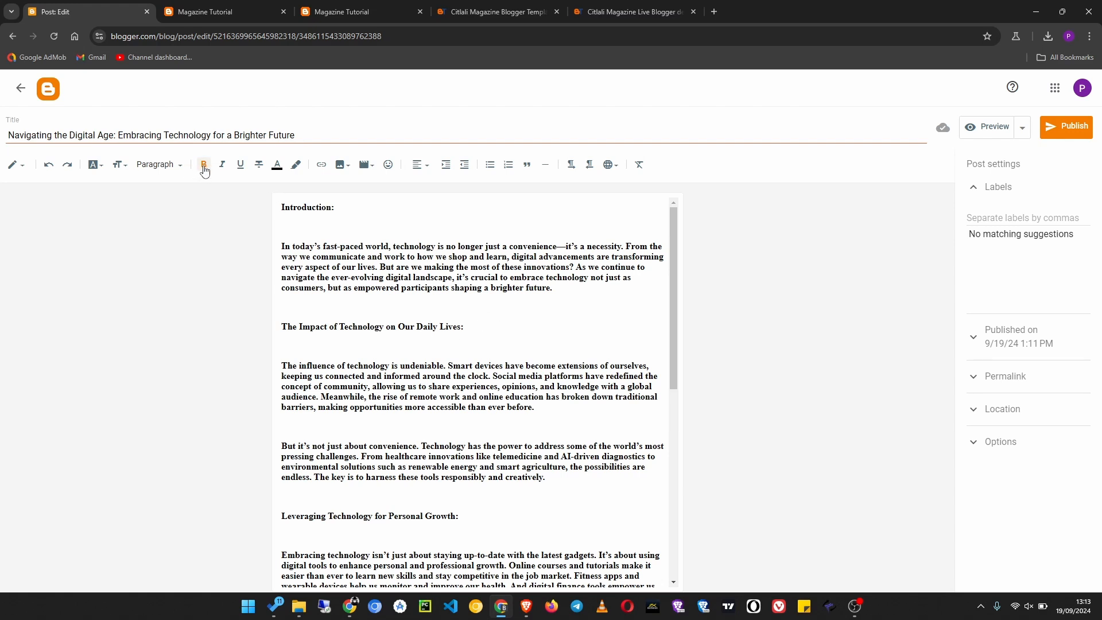
click(204, 170)
click(504, 325)
key(ctrl+a)
key(Delete)
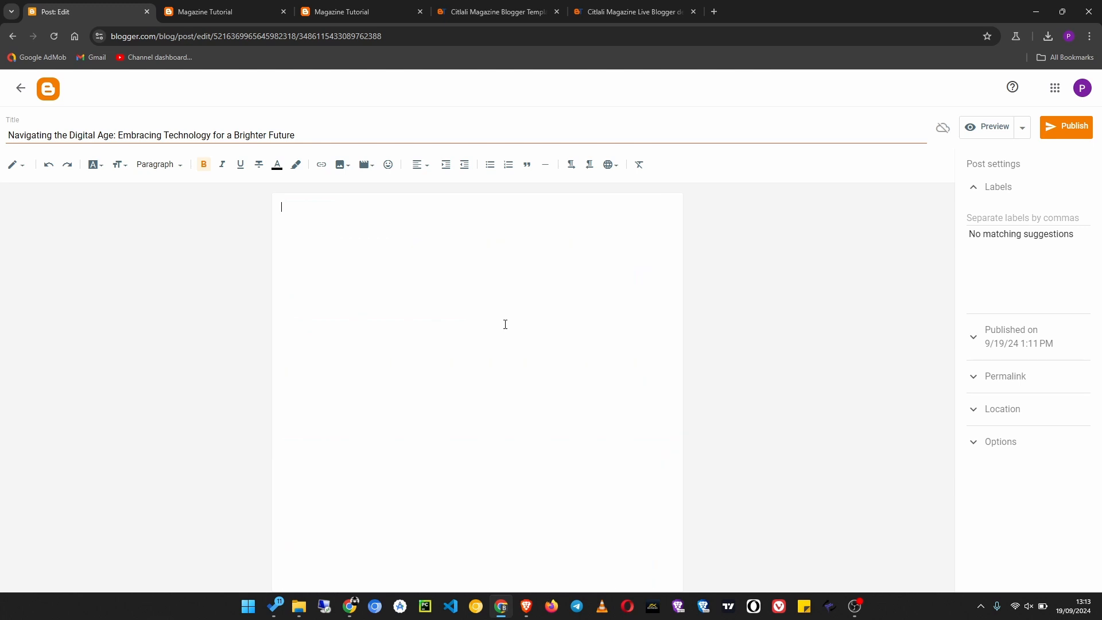
- Turn off bold and paste the copied article text as the post's body
click(204, 164)
key(ctrl+v)
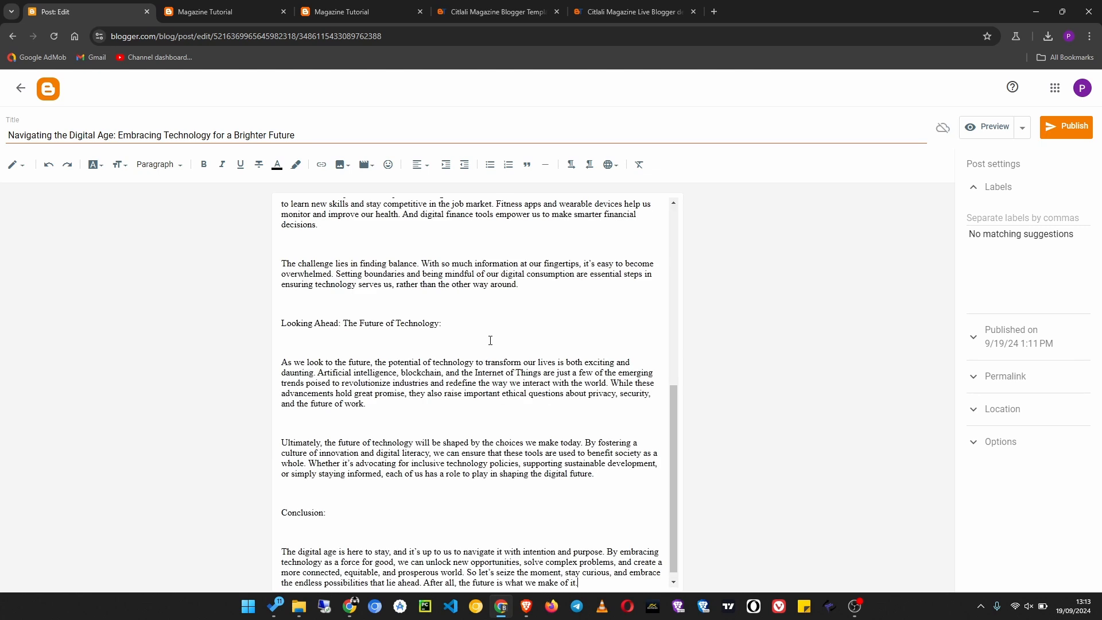
scroll(490, 340, up, 6)
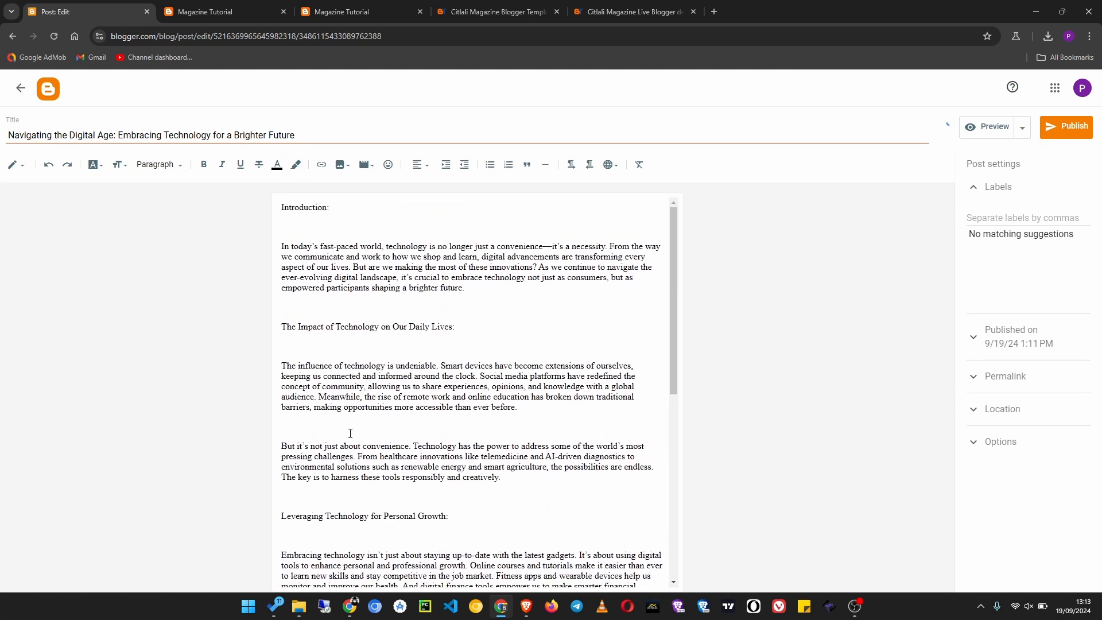
- Format the "Introduction:" and "The Impact of Technology on Our Daily Lives:" lines with the Heading style
triple_click(318, 206)
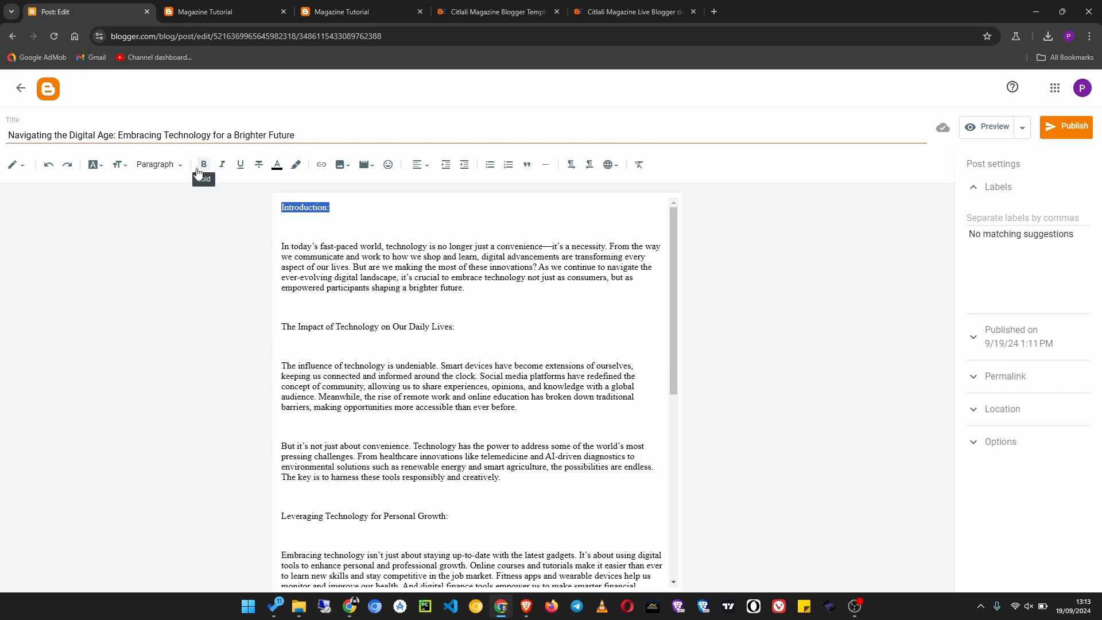
click(156, 167)
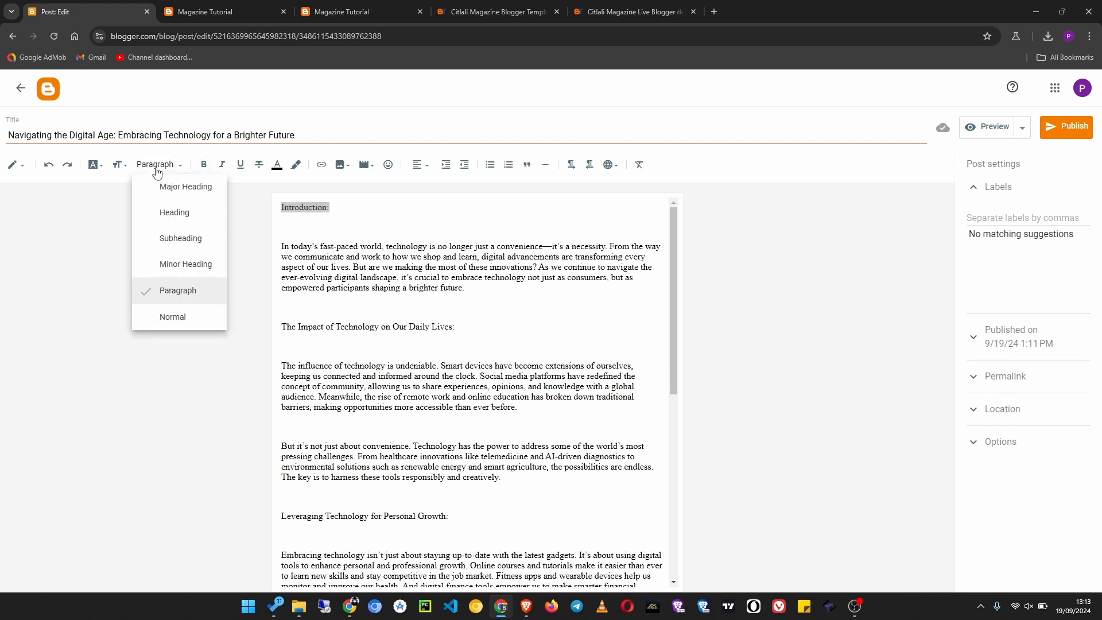
click(174, 214)
drag(481, 343, 221, 334)
click(156, 167)
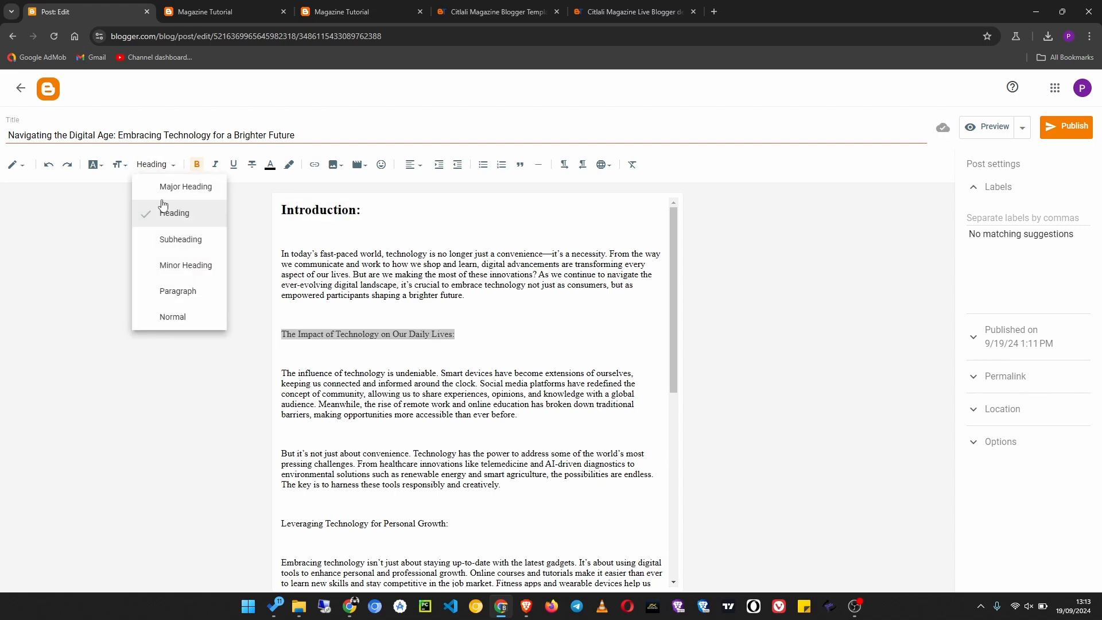
click(171, 238)
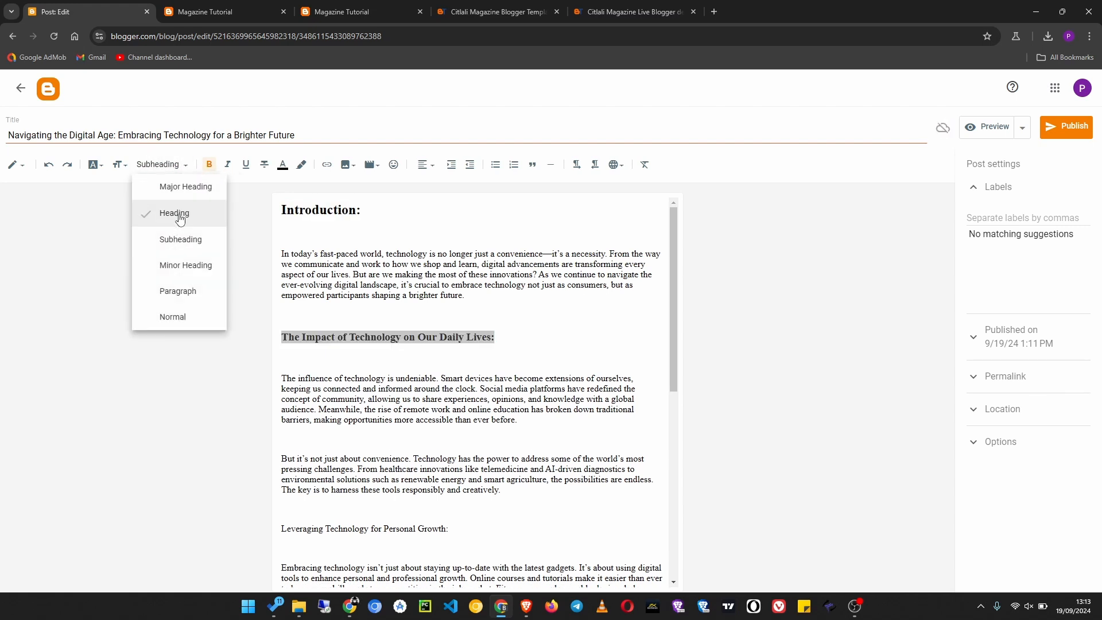
click(173, 212)
- Remove the blank lines above and below the "The Impact of Technology on Our Daily Lives:" heading and between its two paragraphs
scroll(480, 339, down, 3)
scroll(481, 340, up, 2)
scroll(481, 340, up, 1)
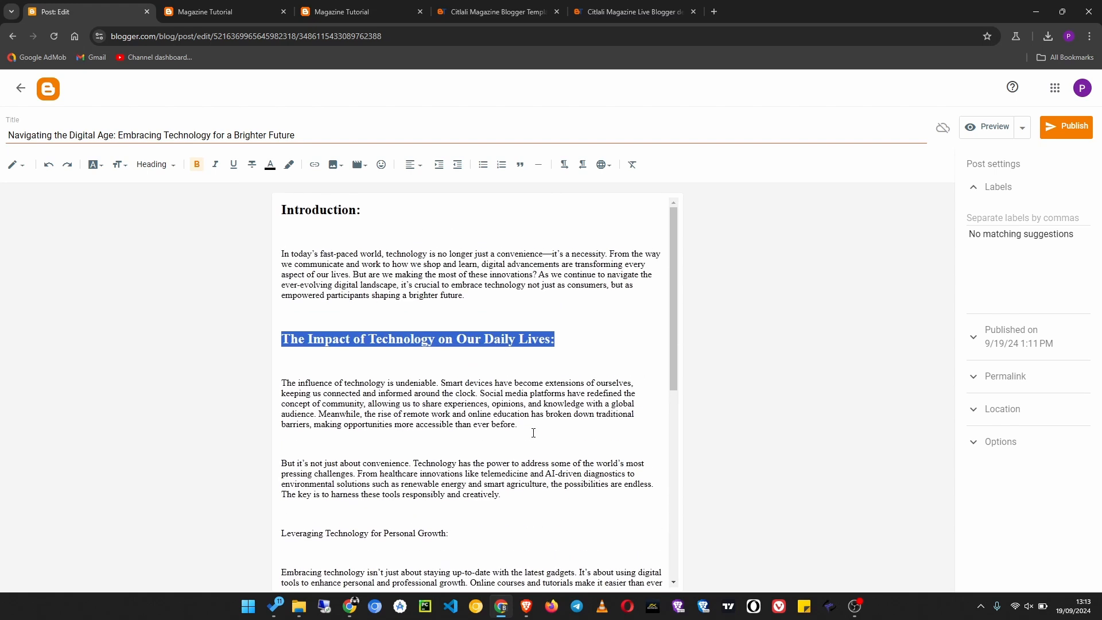
click(534, 432)
key(BackSpace)
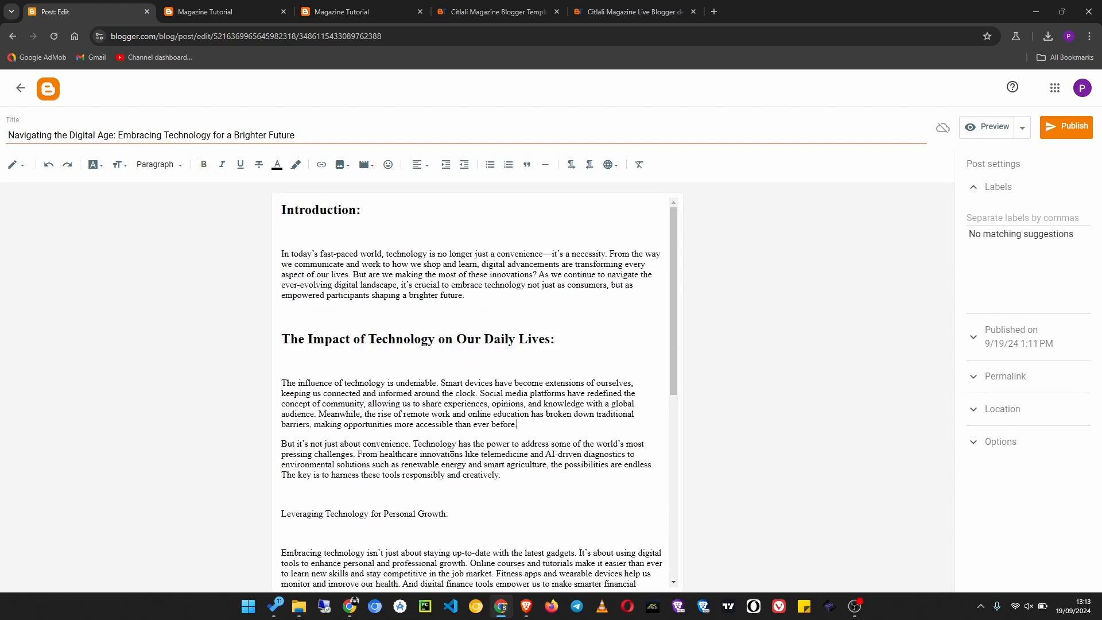
click(380, 370)
key(BackSpace)
click(329, 323)
key(BackSpace)
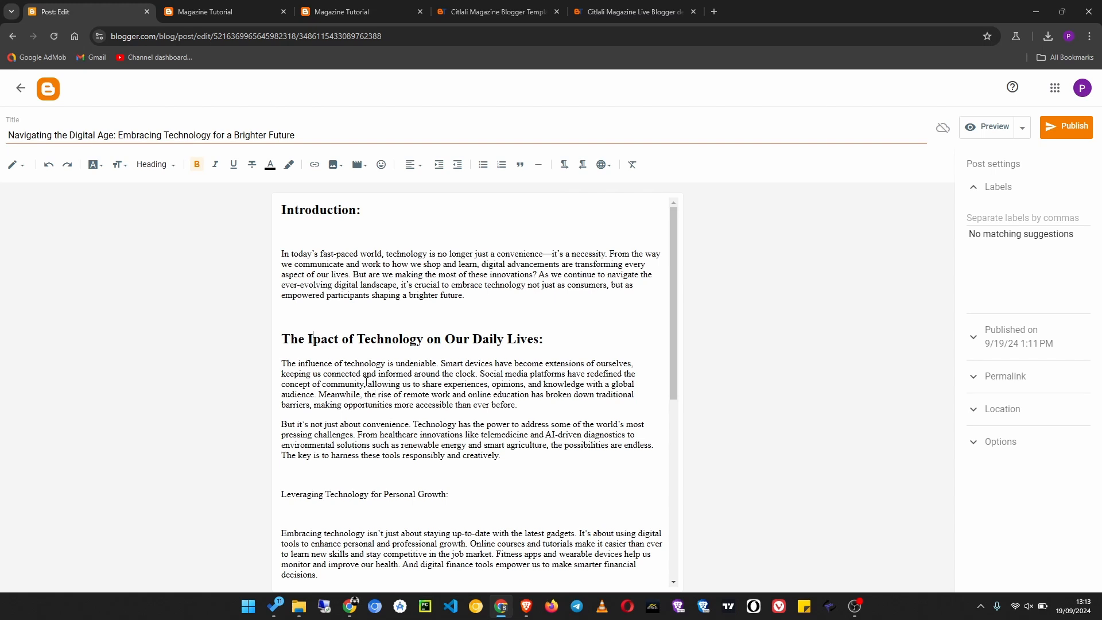
text(m)
click(367, 310)
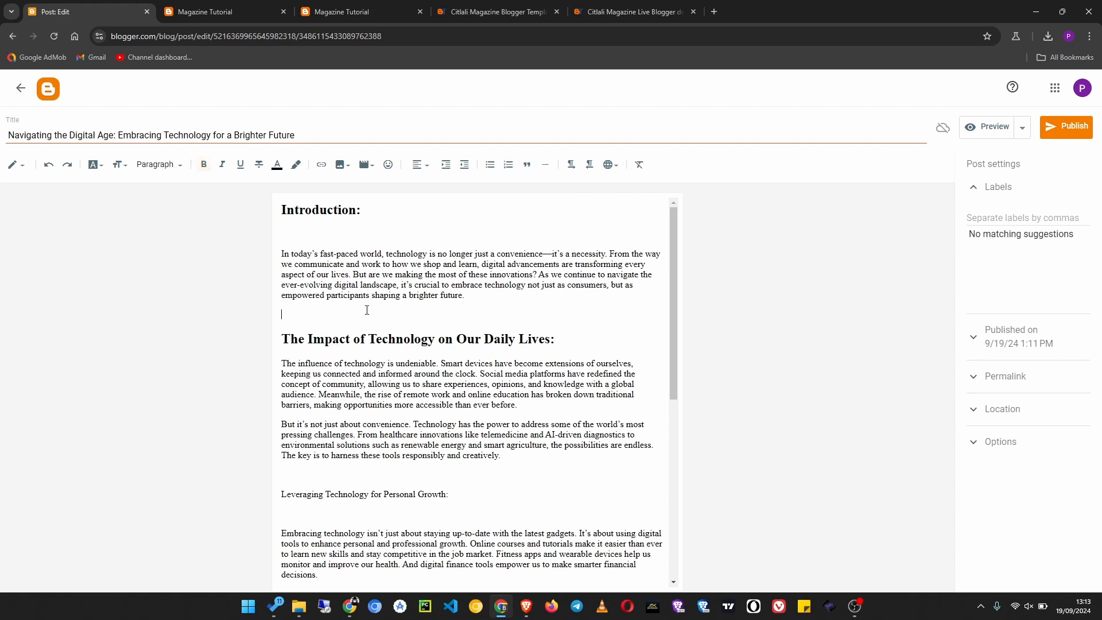
key(BackSpace)
- Format the "Leveraging Technology for Personal Growth:" line with the Heading style
scroll(362, 402, down, 1)
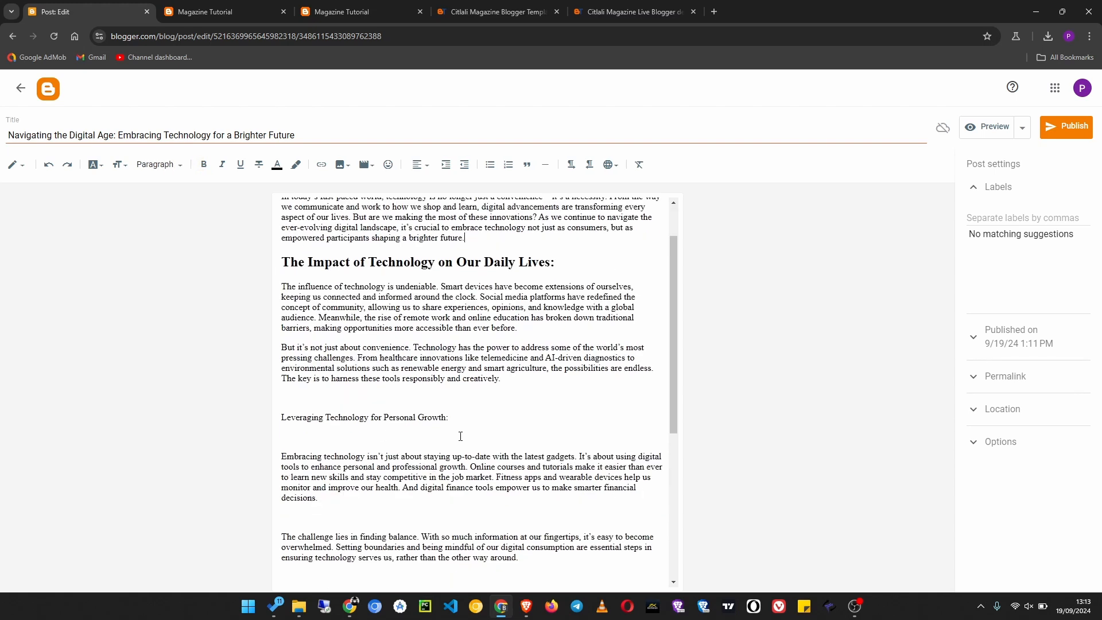
drag(474, 422, 233, 422)
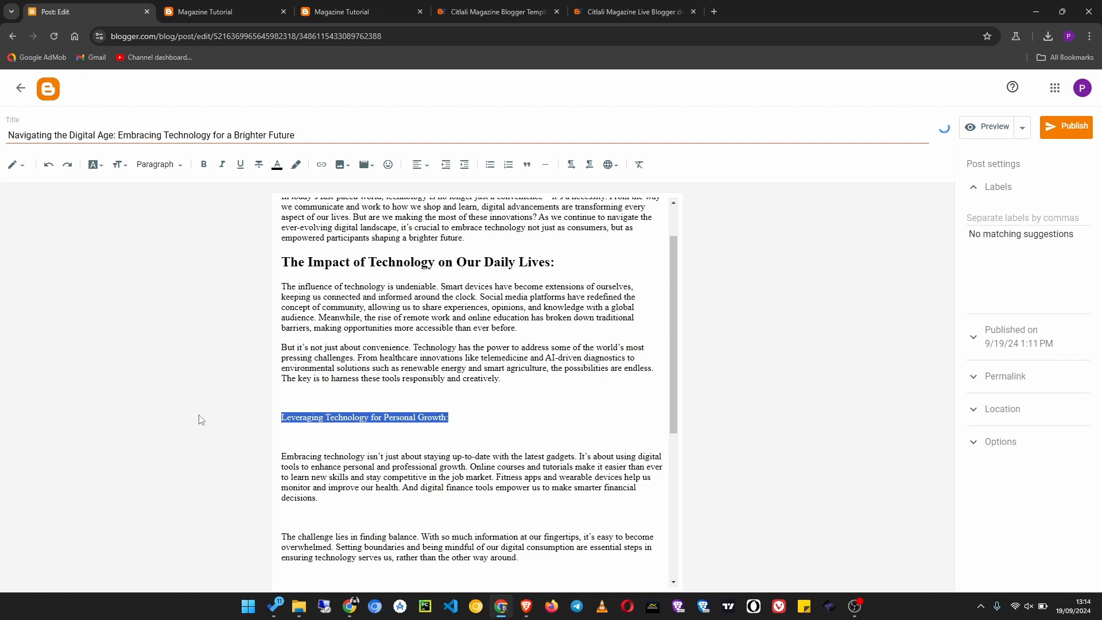
click(167, 167)
click(177, 213)
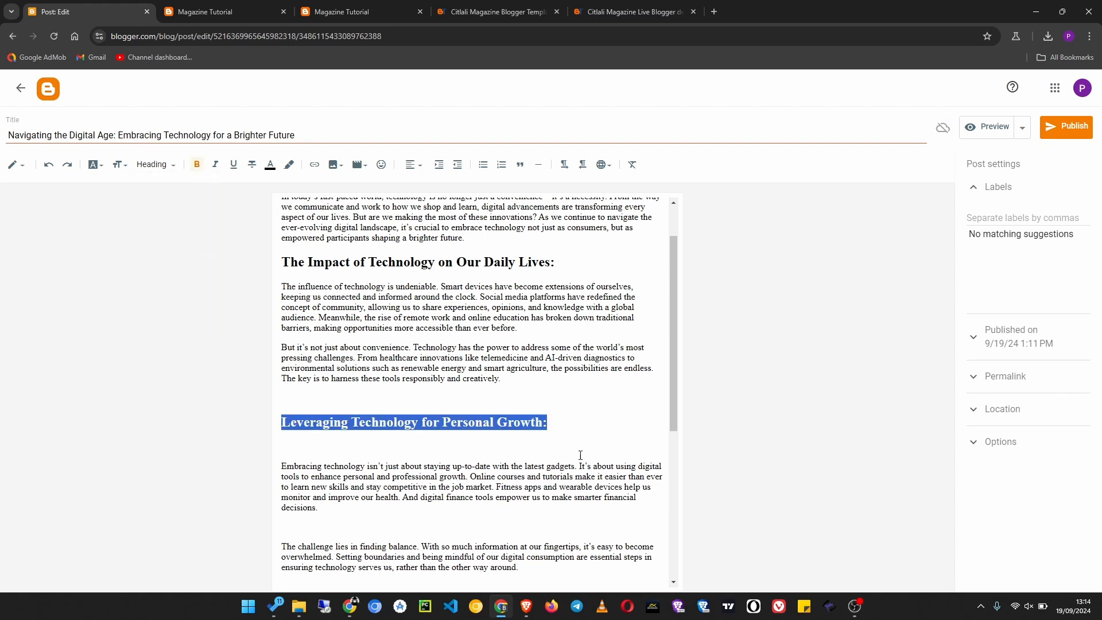
click(563, 421)
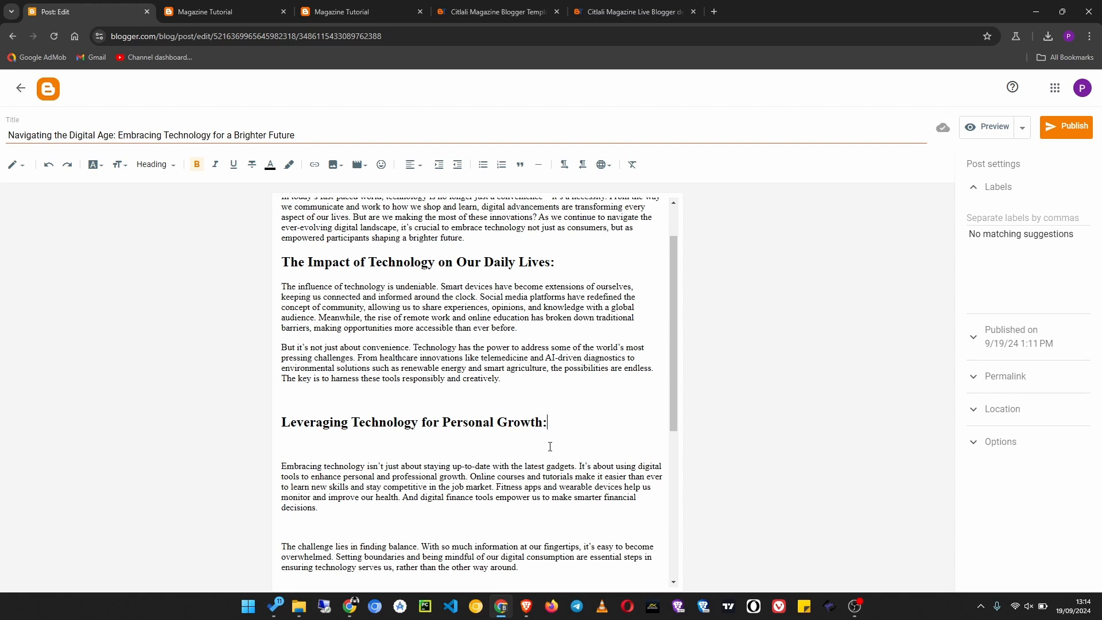
- Add Poppins to the available fonts and apply it to the entire post body
key(ctrl+a)
scroll(474, 448, up, 1)
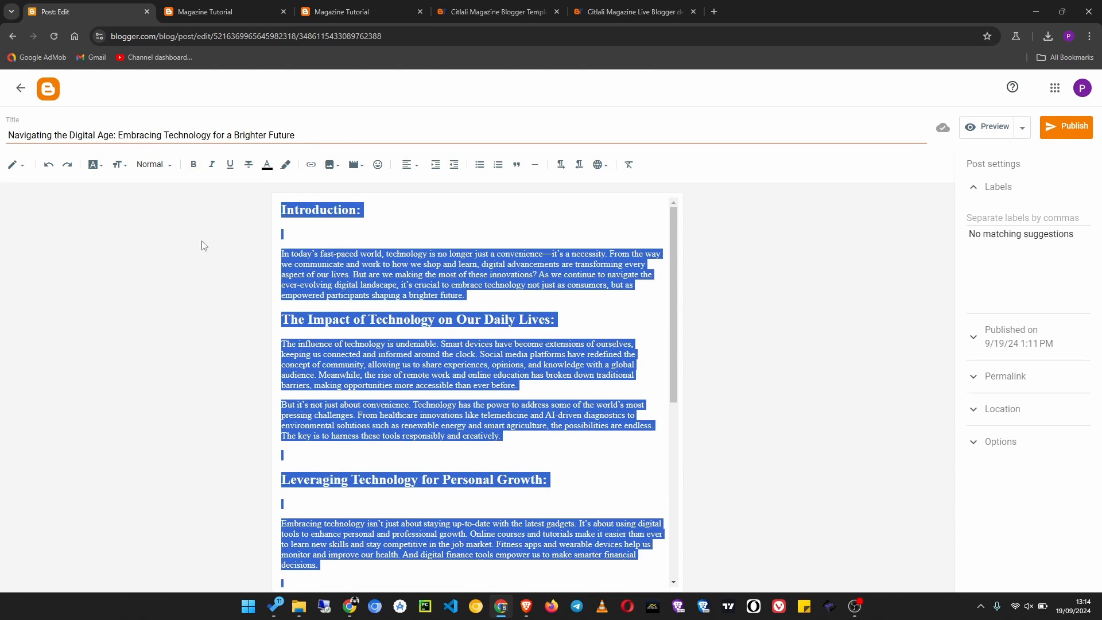
click(101, 166)
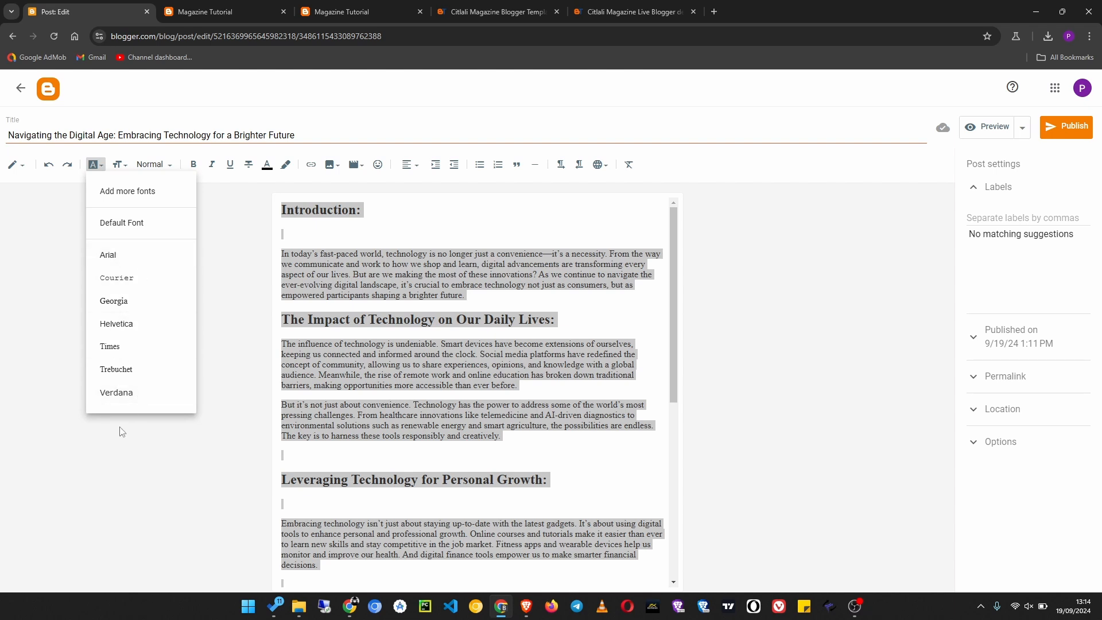
click(132, 191)
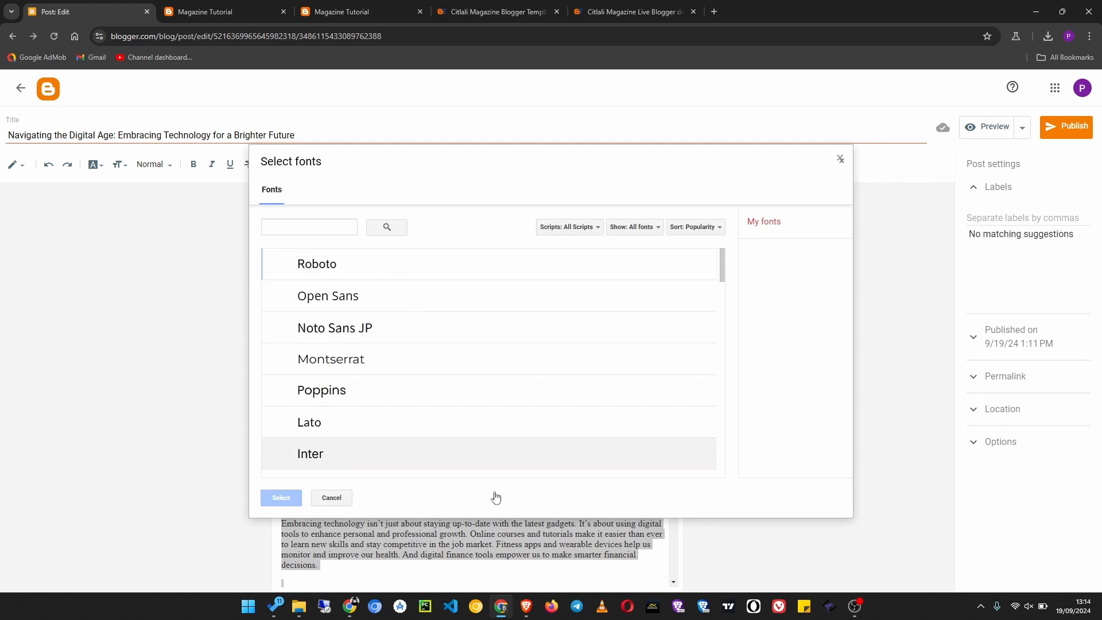
scroll(362, 408, down, 1)
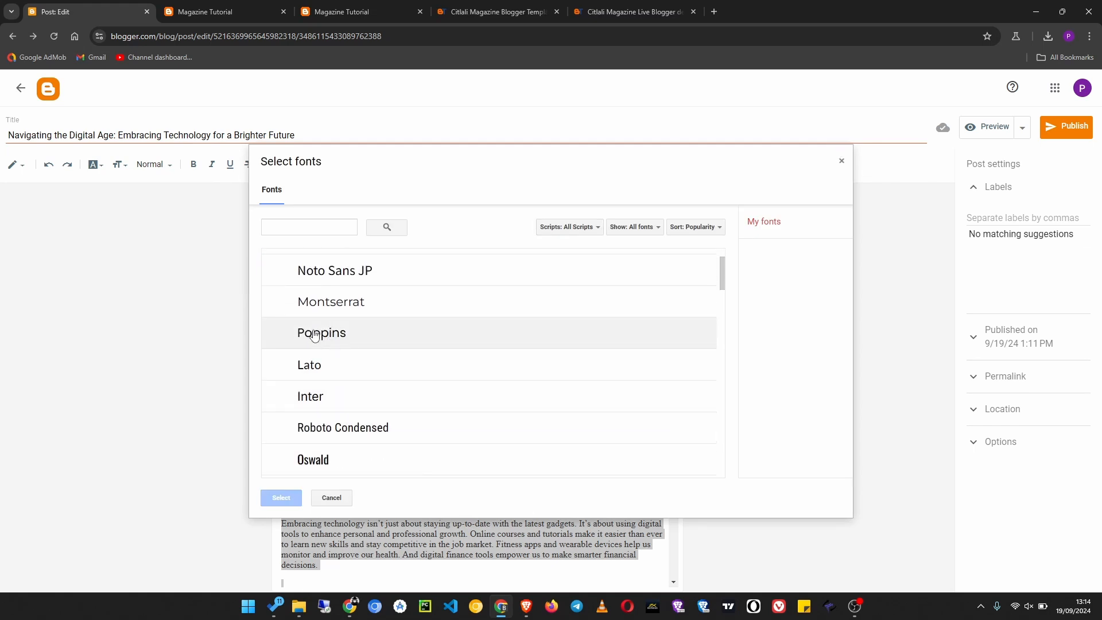
click(344, 333)
click(276, 501)
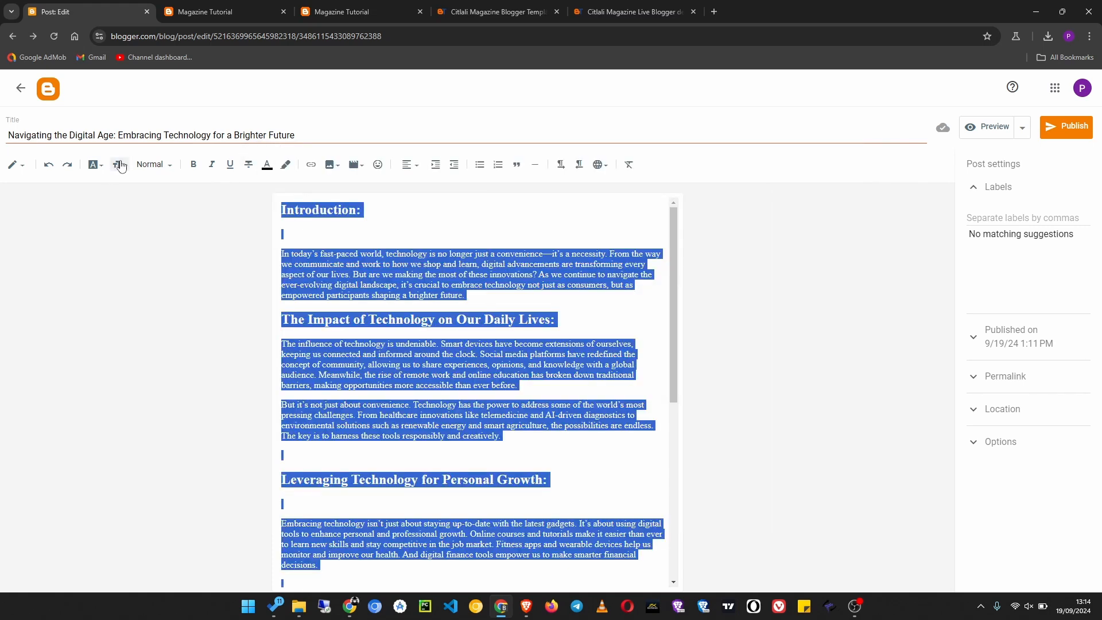
click(95, 165)
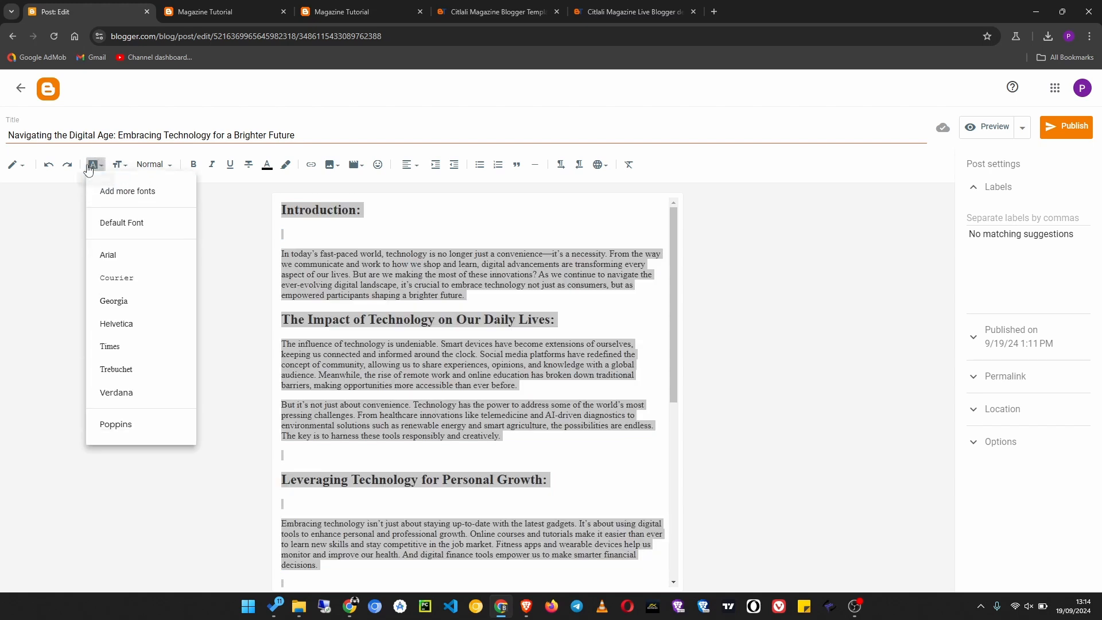
click(140, 428)
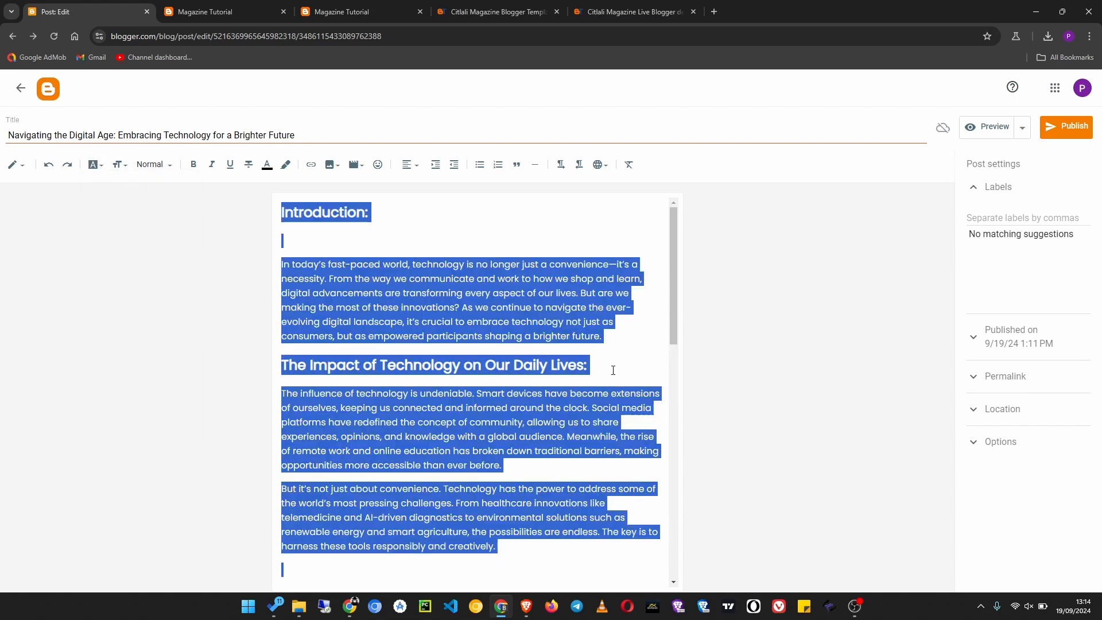
click(612, 370)
- Remove the blank line below the Introduction heading and insert one empty line above it
click(328, 246)
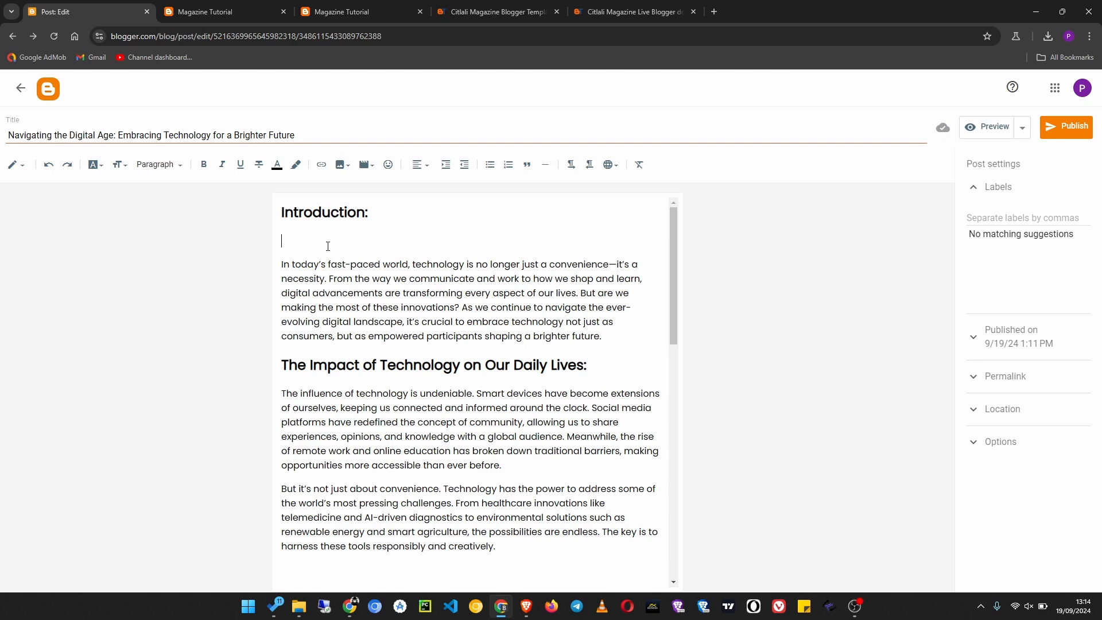
key(BackSpace)
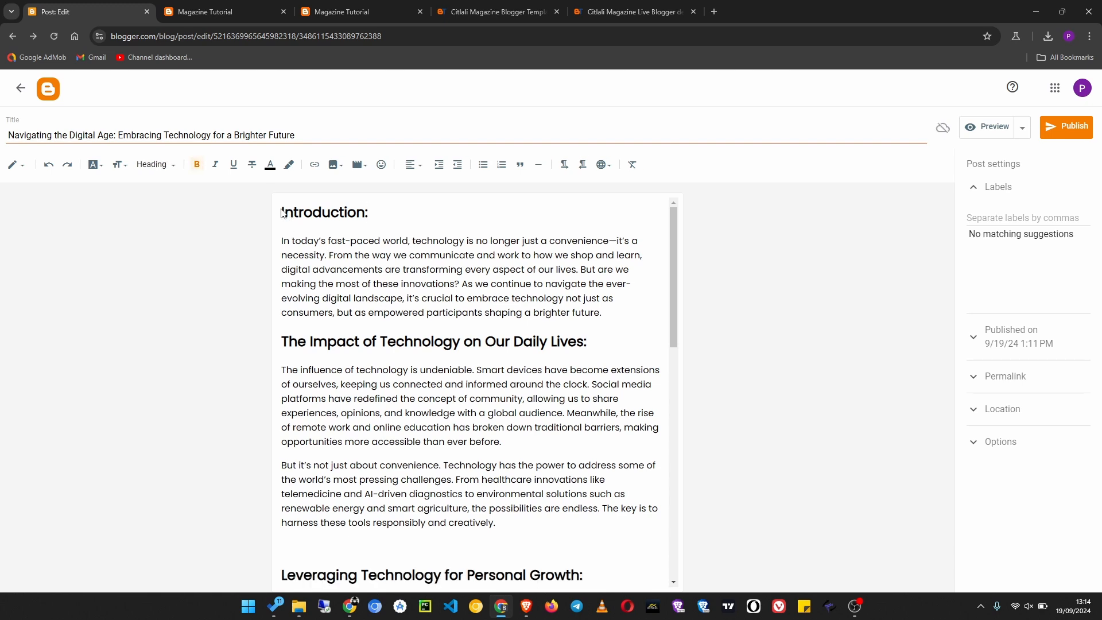
key(Return)
key(Return)
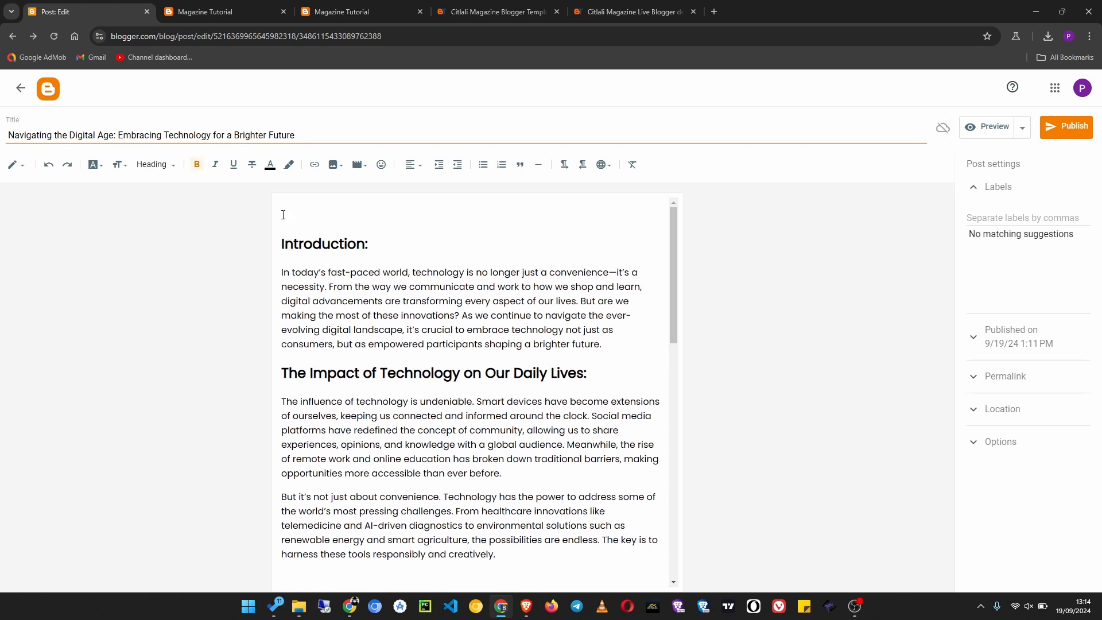
key(BackSpace)
- Insert the image young-stylish-sexy-woman-sitting-chair-cinema-backstage.jpg from the computer's Downloads folder above the Introduction heading
click(334, 168)
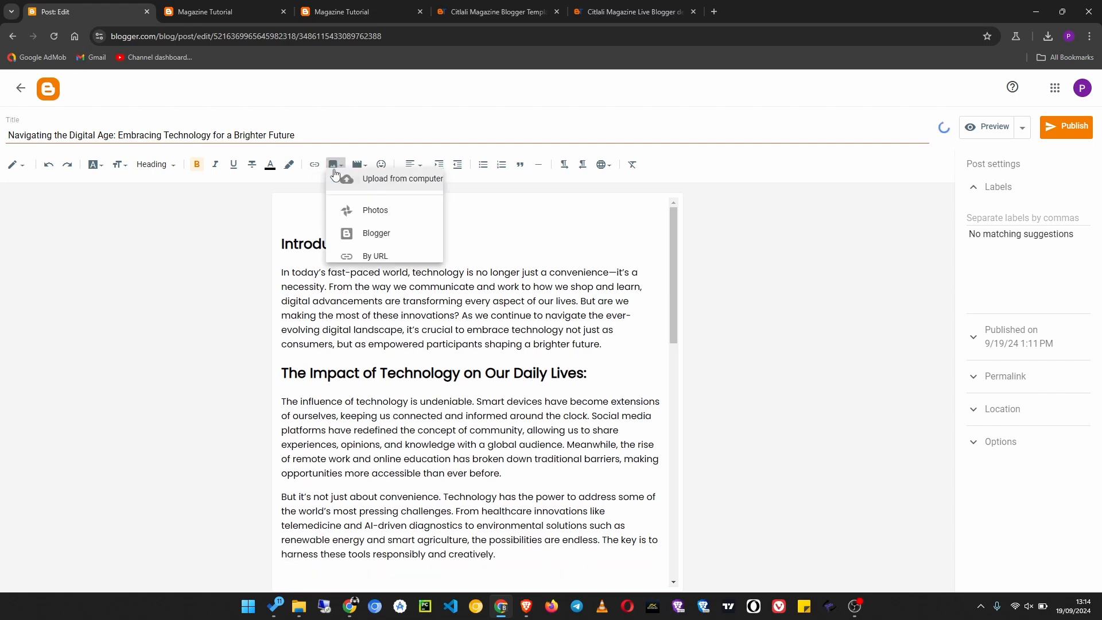
click(417, 186)
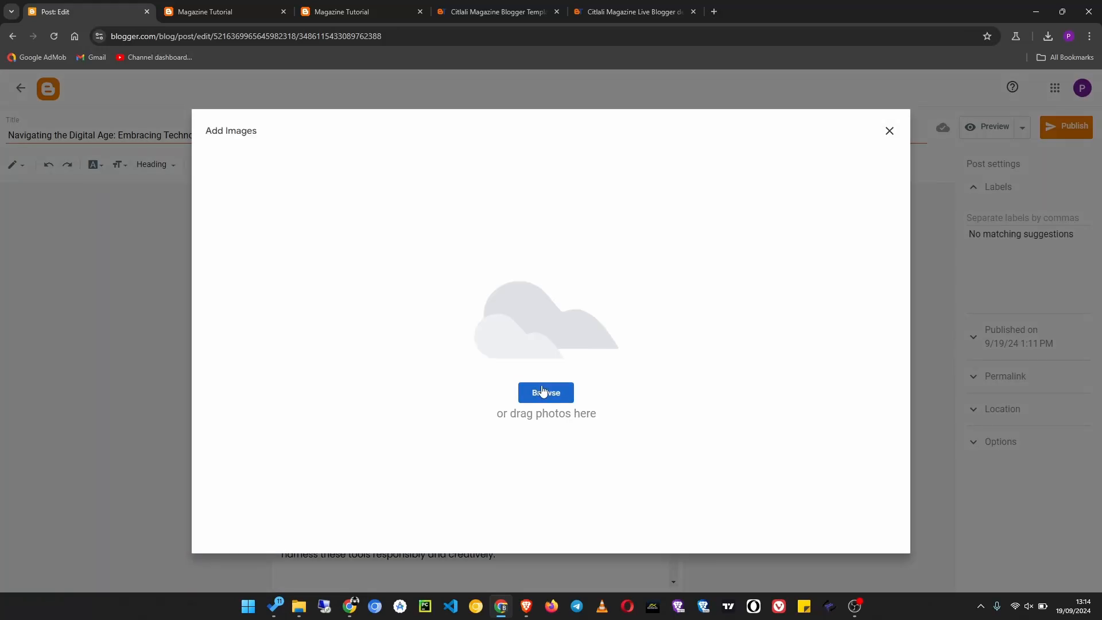
click(543, 392)
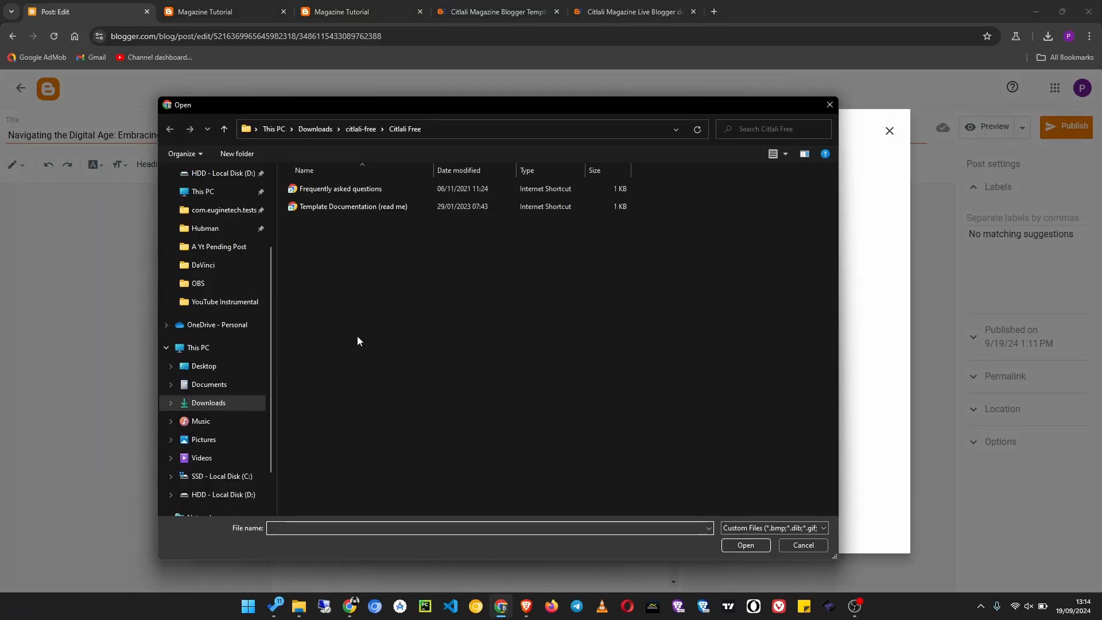
click(223, 402)
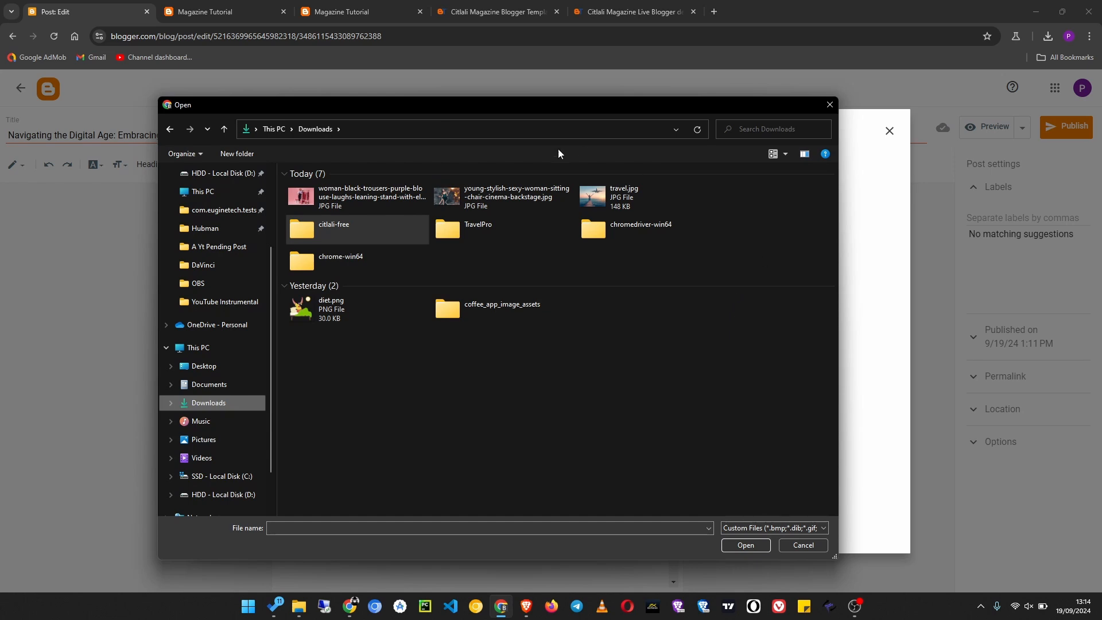
click(501, 195)
click(745, 545)
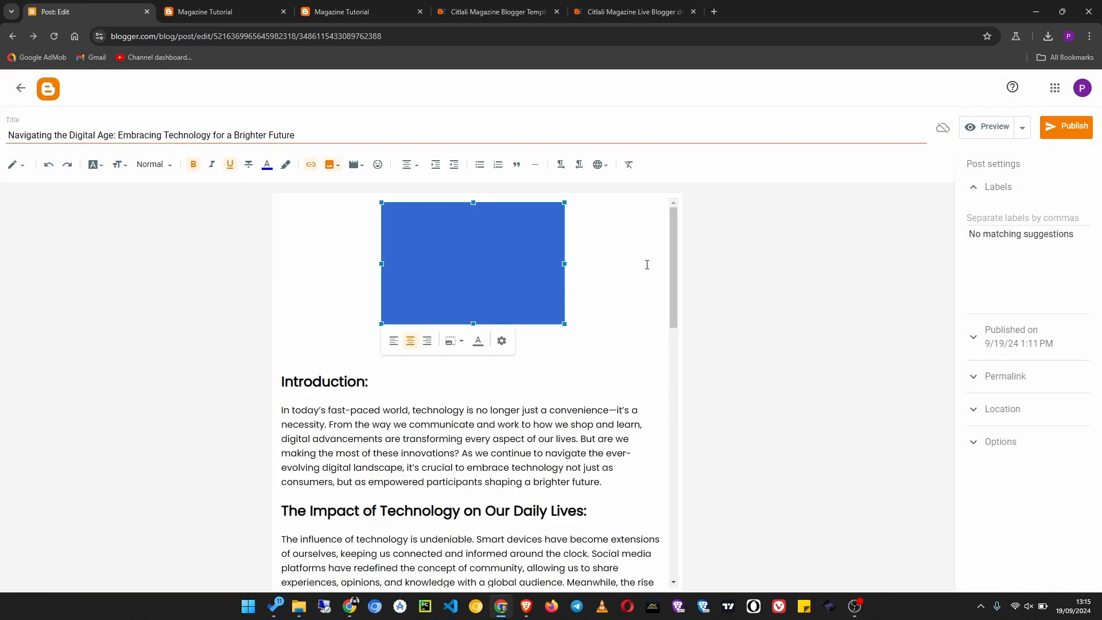
- Enlarge the inserted image proportionally and remove an empty line between it and the Introduction heading
click(470, 264)
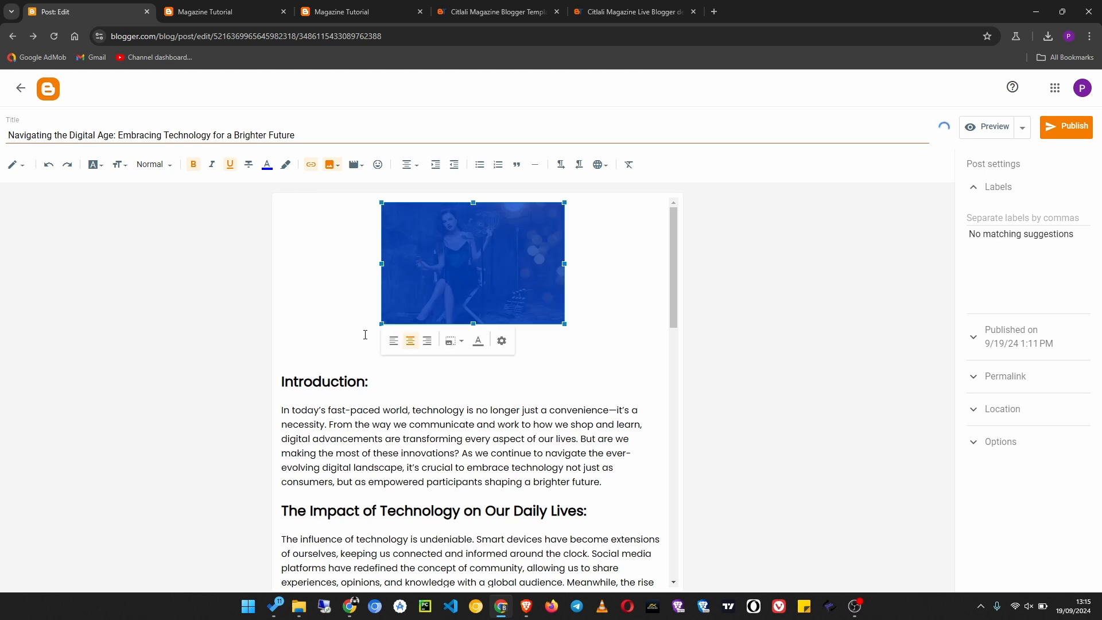
drag(382, 324, 319, 365)
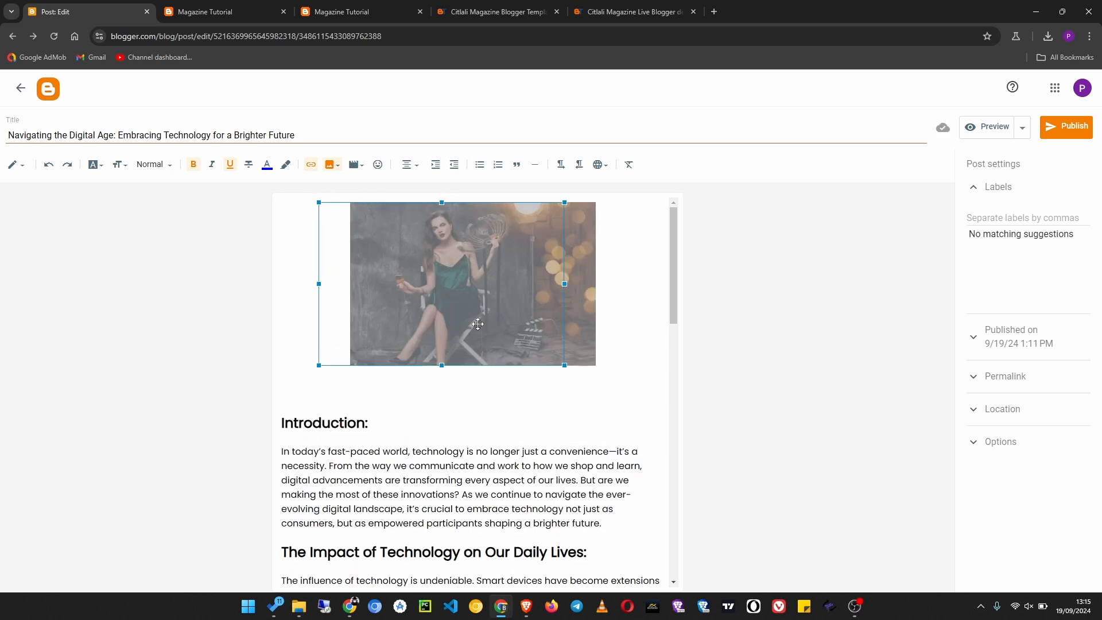
click(348, 390)
key(BackSpace)
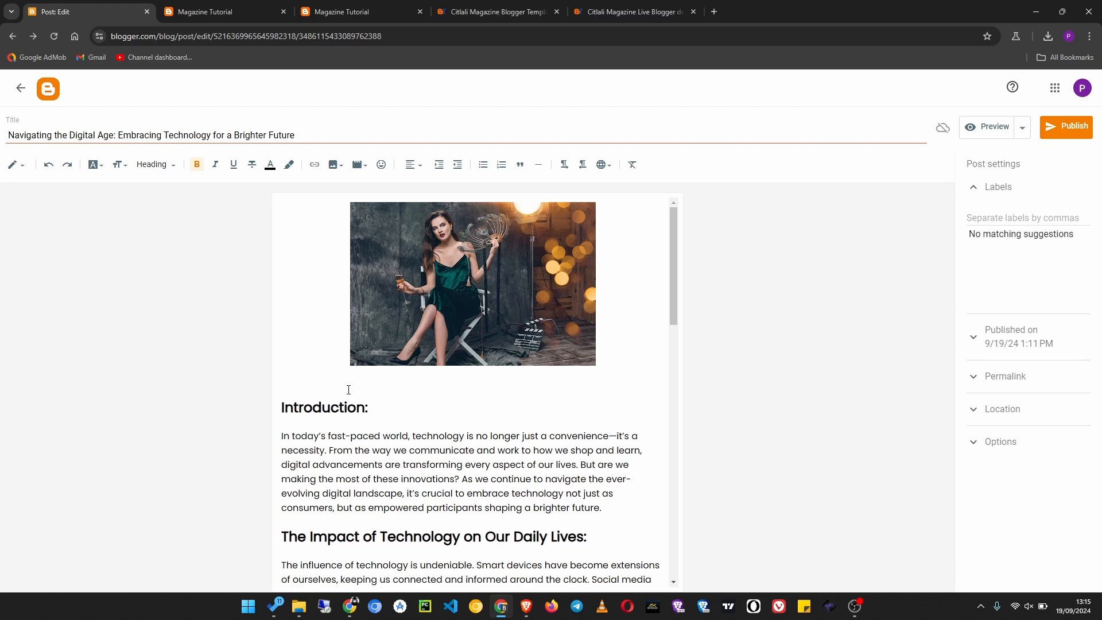
- Add the label "tech" to the post and look at its location setting without entering a location
scroll(349, 390, down, 2)
click(1001, 222)
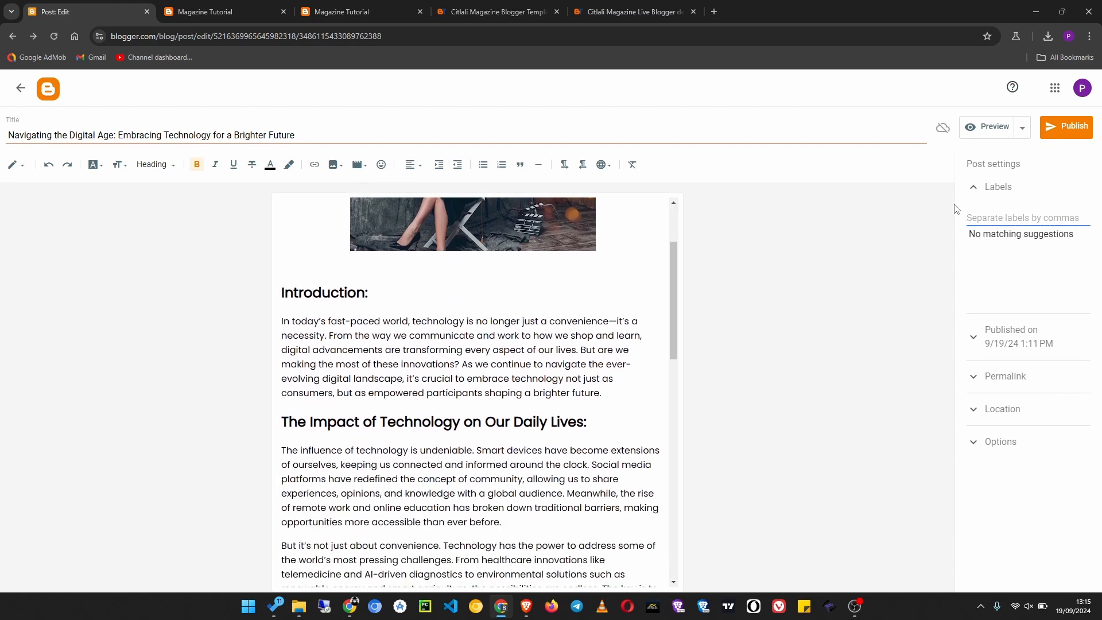
text(tech)
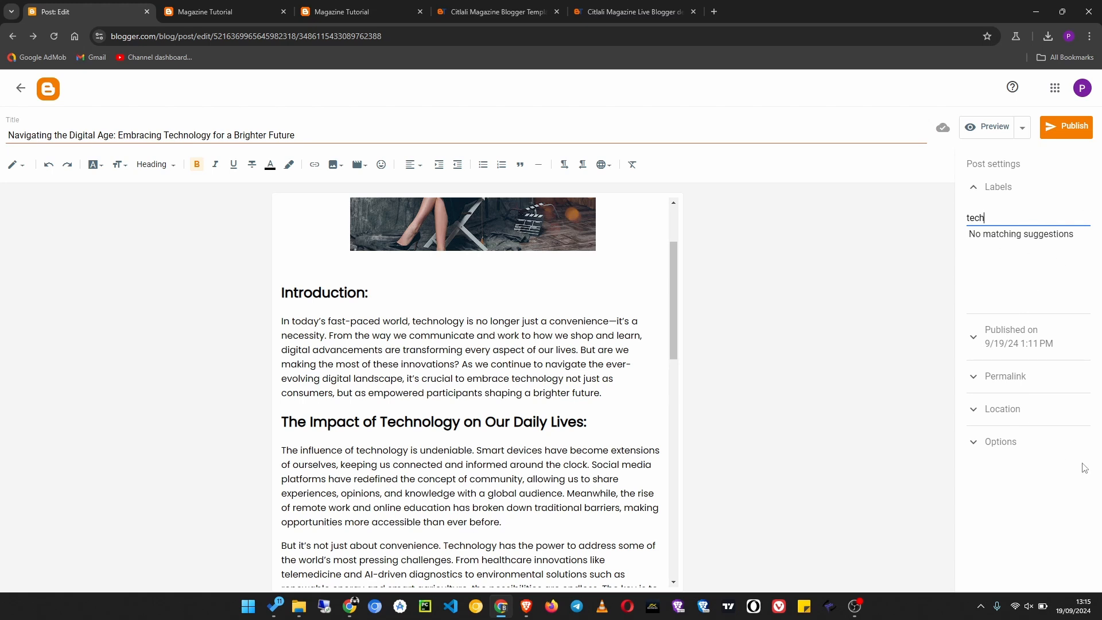
click(972, 410)
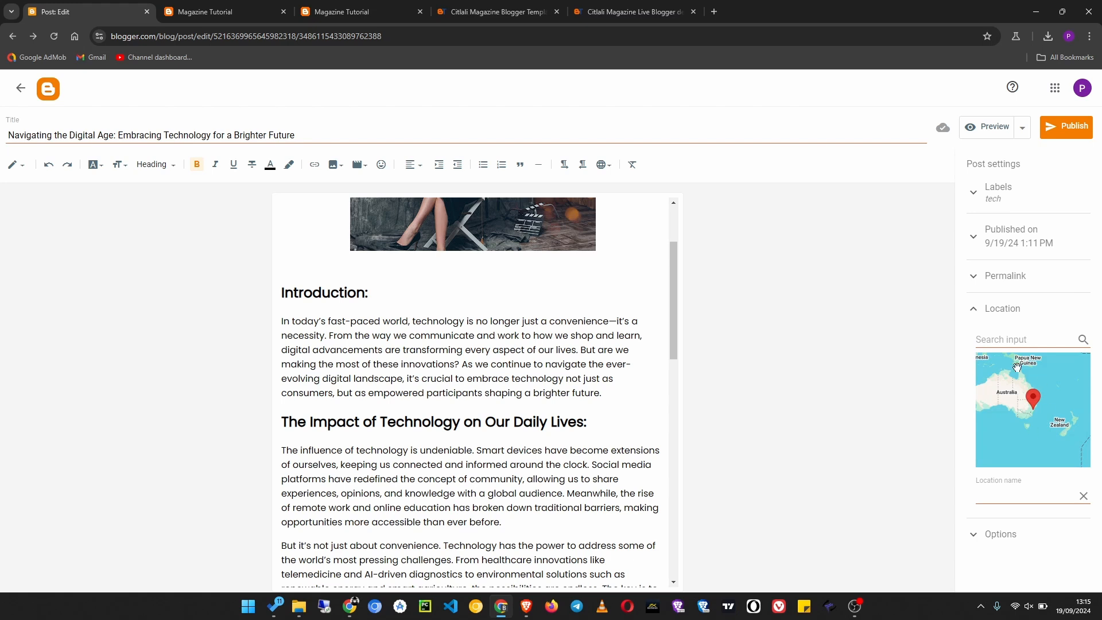
click(975, 313)
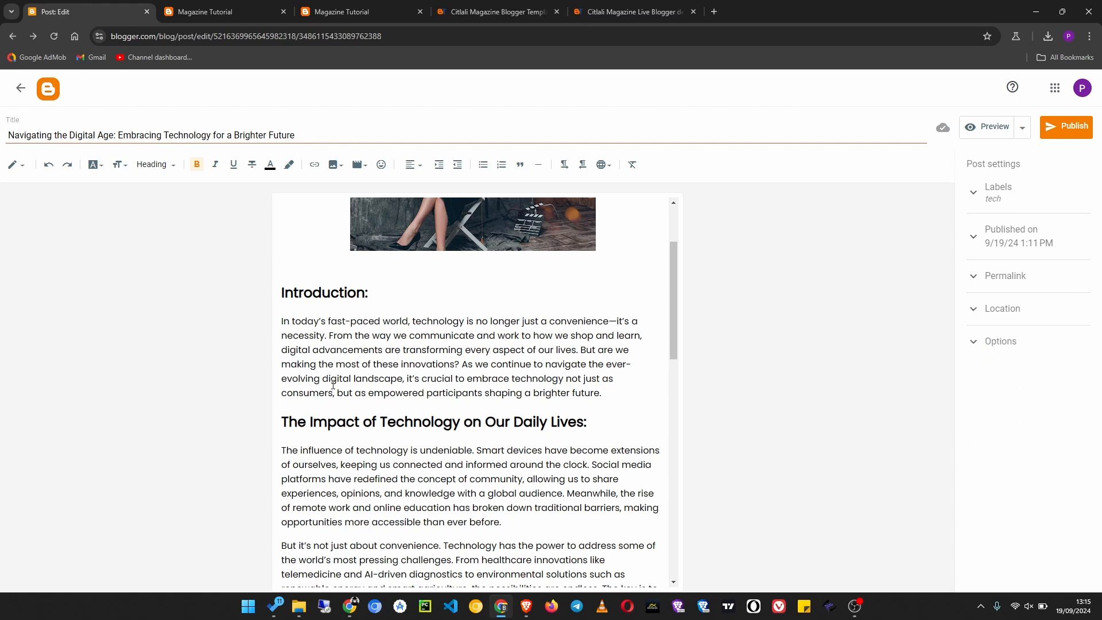
- Publish the post "Navigating the Digital Age: Embracing Technology for a Brighter Future" to the blog and confirm
scroll(339, 435, up, 2)
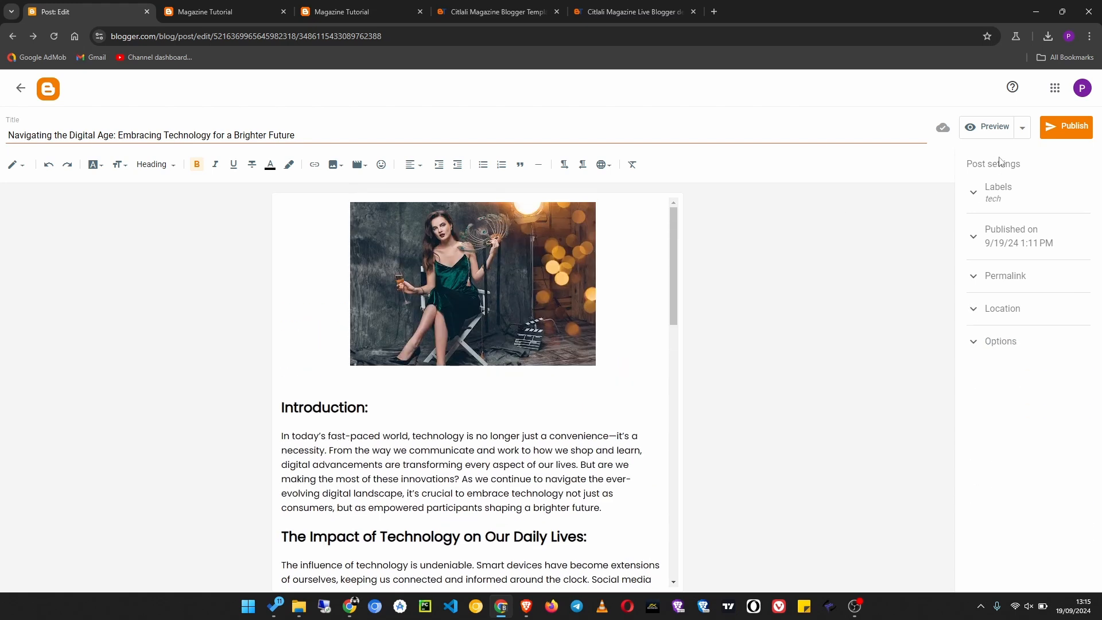
click(1065, 133)
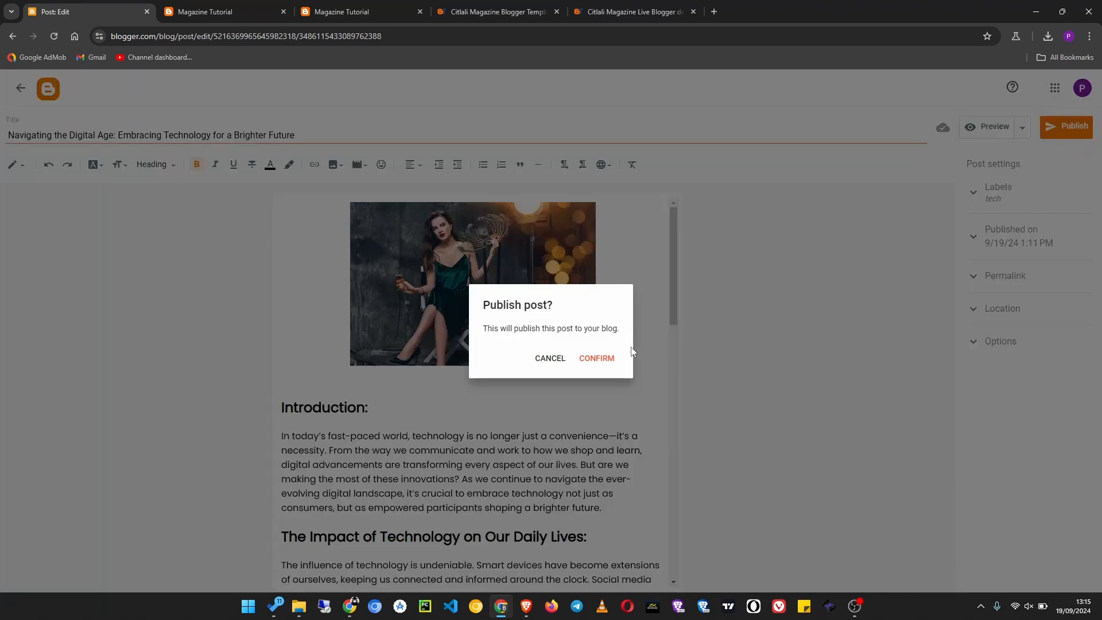
click(596, 356)
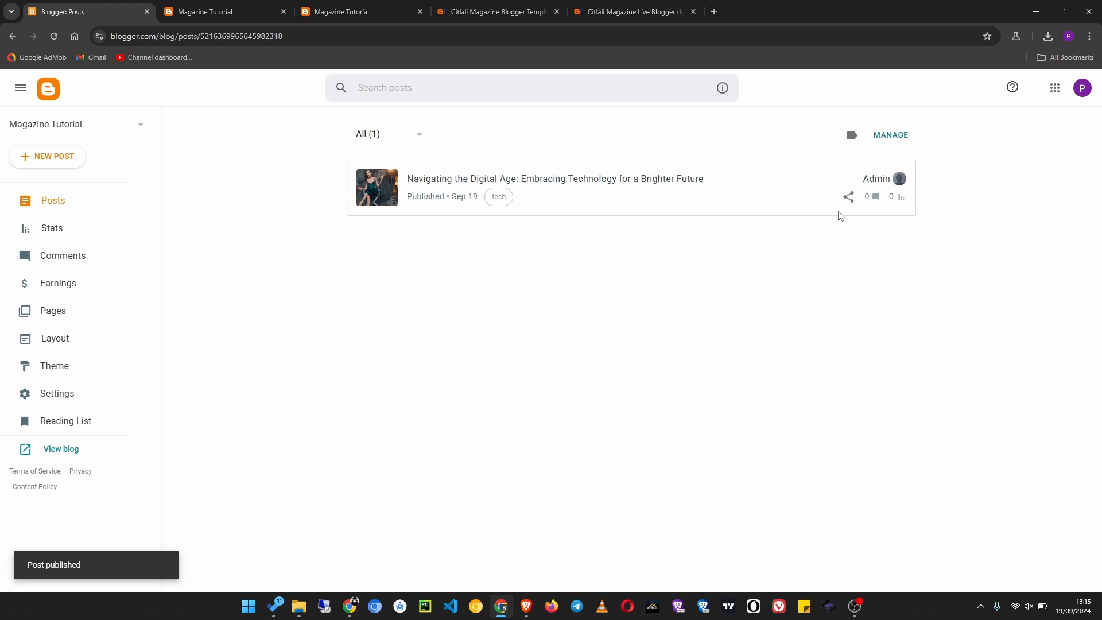
- View the published post on the live blog and check its image, body text, comments area and footer
mouse_move(870, 189)
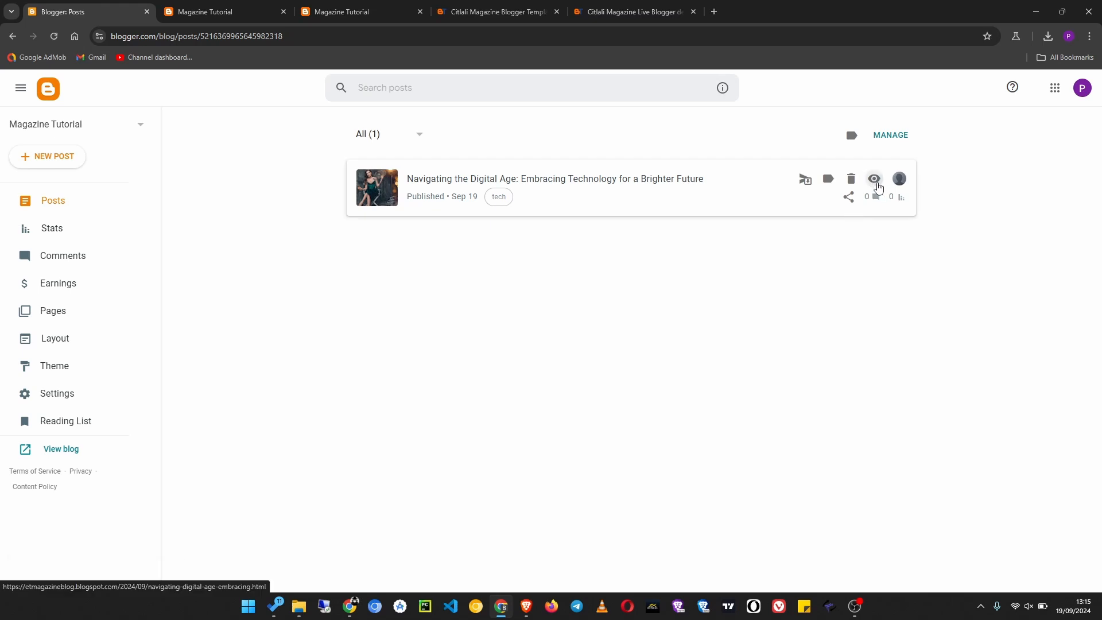
click(882, 183)
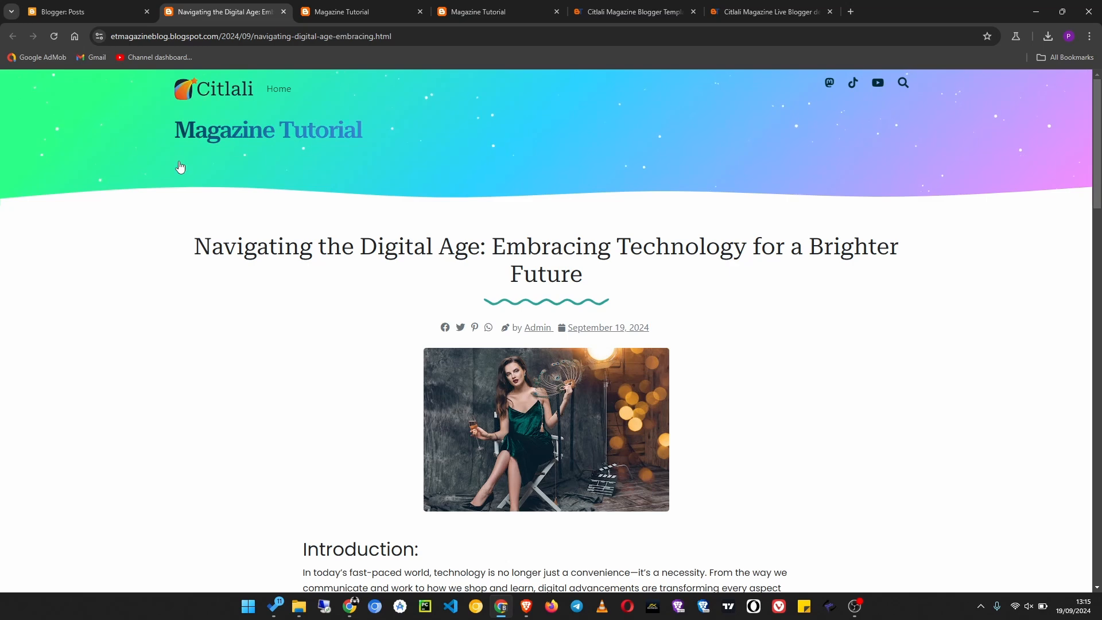
scroll(219, 295, down, 8)
scroll(218, 297, down, 10)
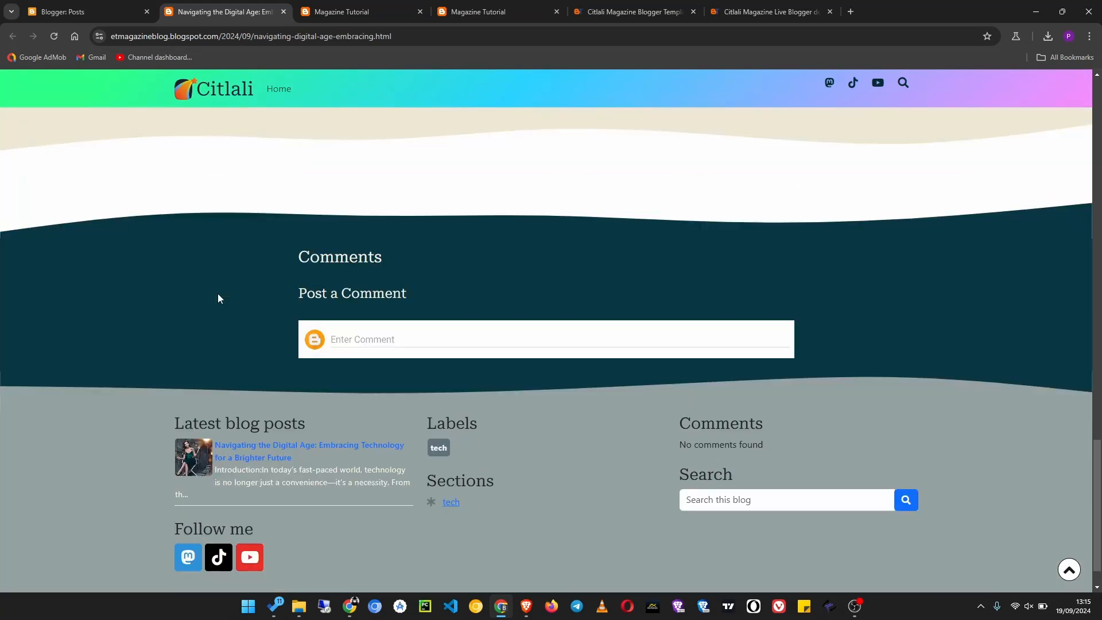
scroll(218, 295, down, 1)
scroll(219, 295, up, 20)
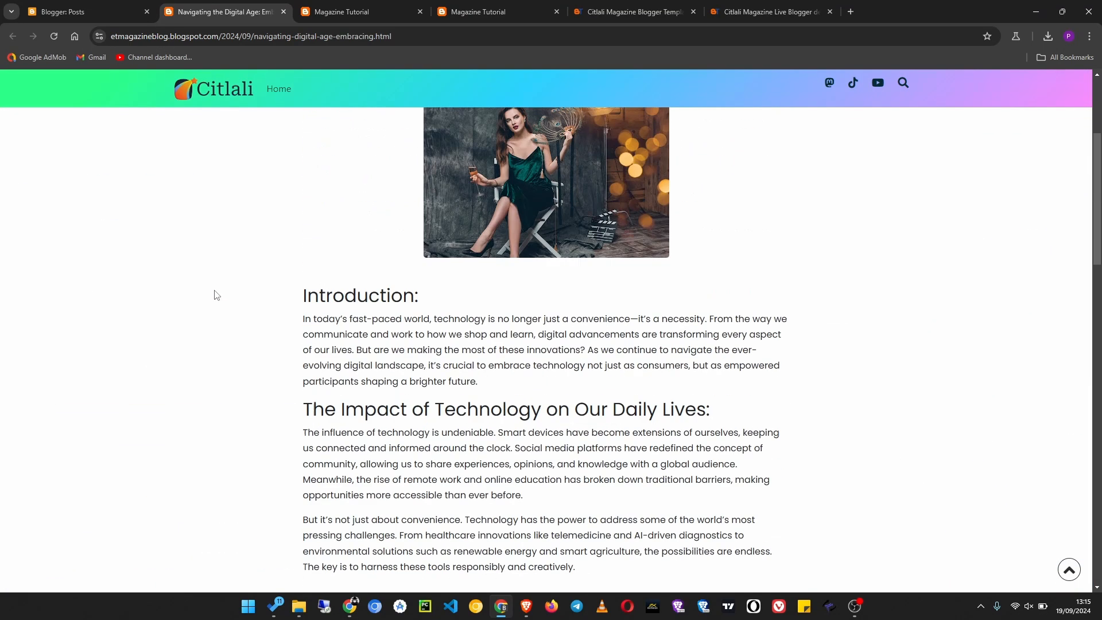
- Go to the live blog's home page, review how its featured posts, sections, slider and latest news display the post, and close it
click(230, 127)
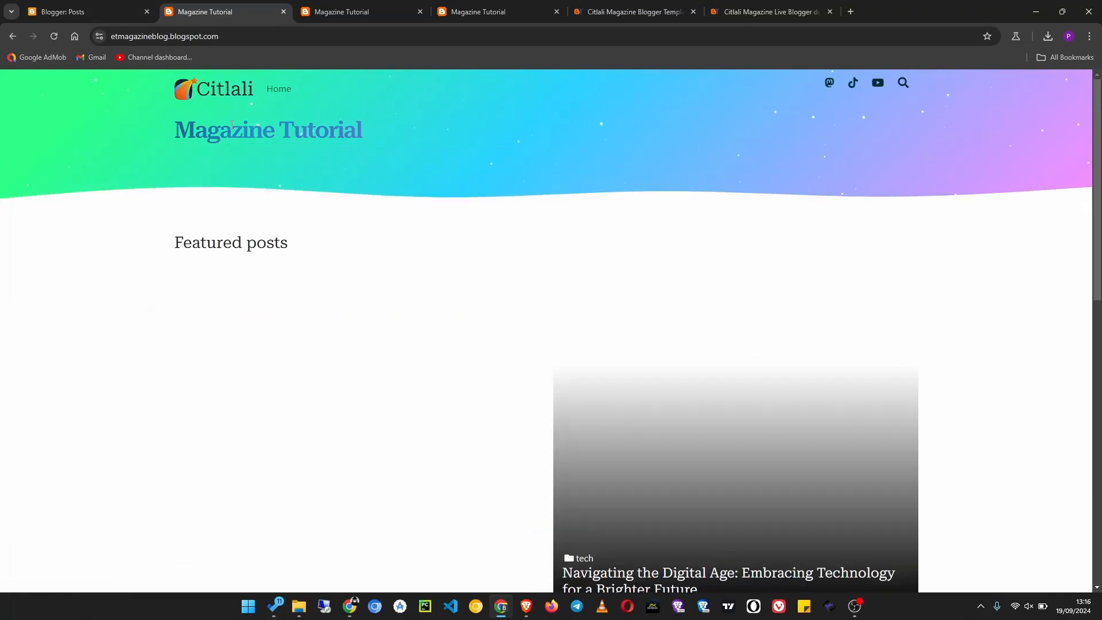
scroll(577, 252, down, 5)
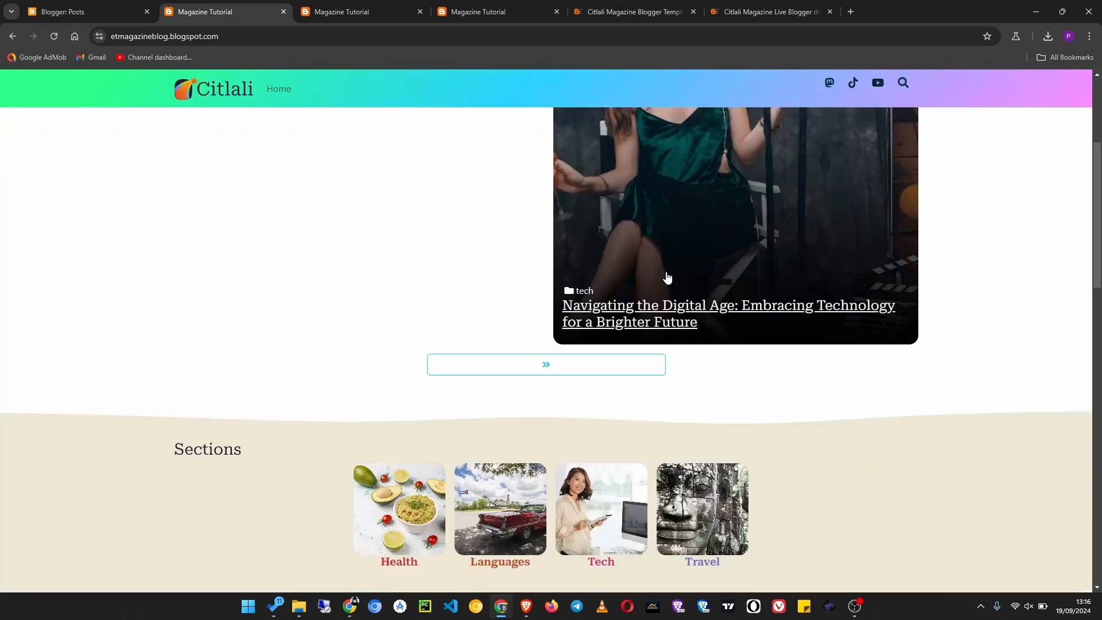
scroll(427, 328, up, 5)
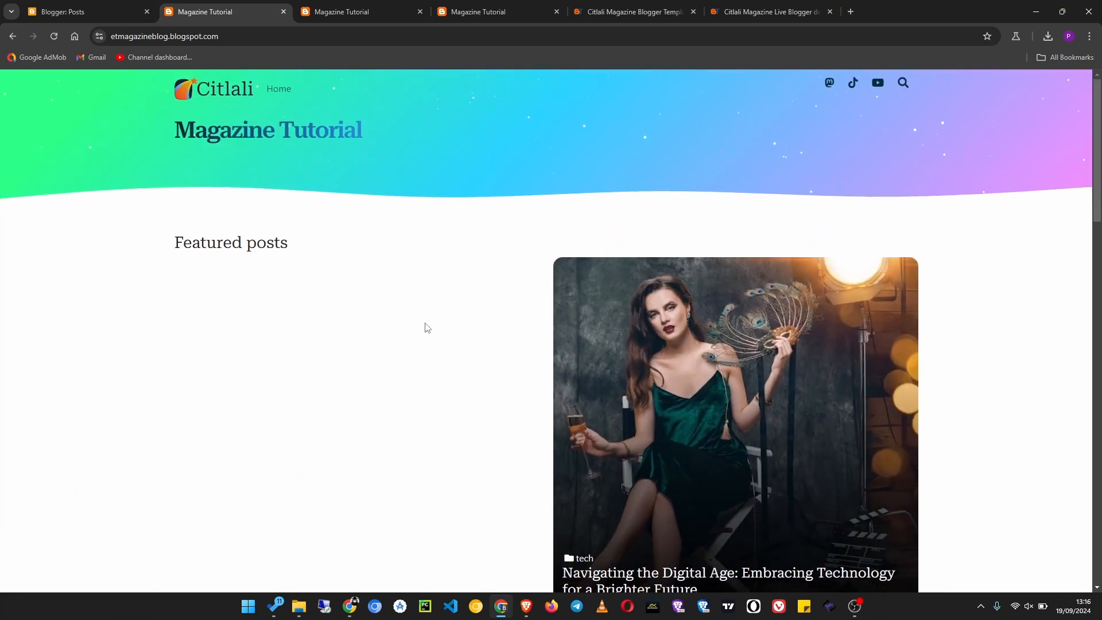
scroll(455, 304, down, 10)
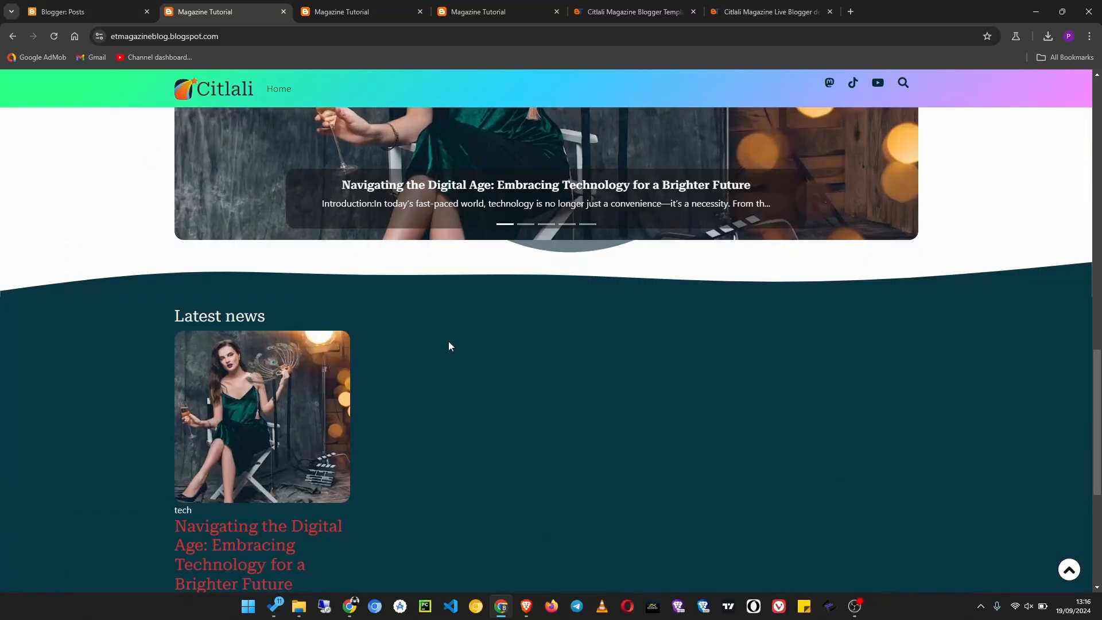
scroll(415, 376, down, 5)
scroll(415, 377, up, 3)
scroll(416, 380, up, 4)
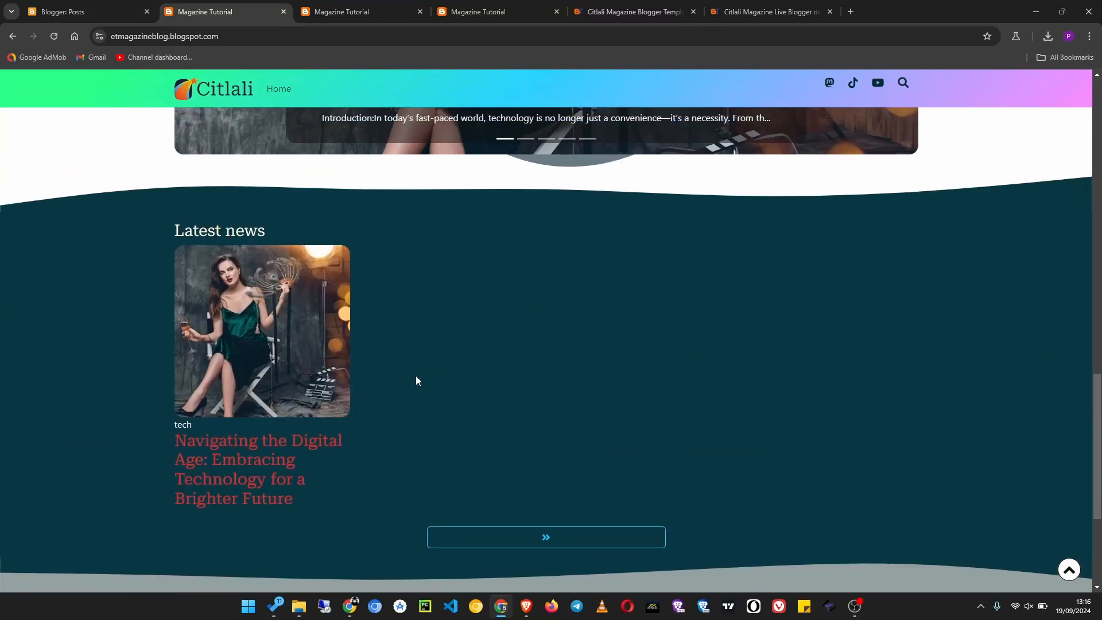
scroll(416, 380, up, 4)
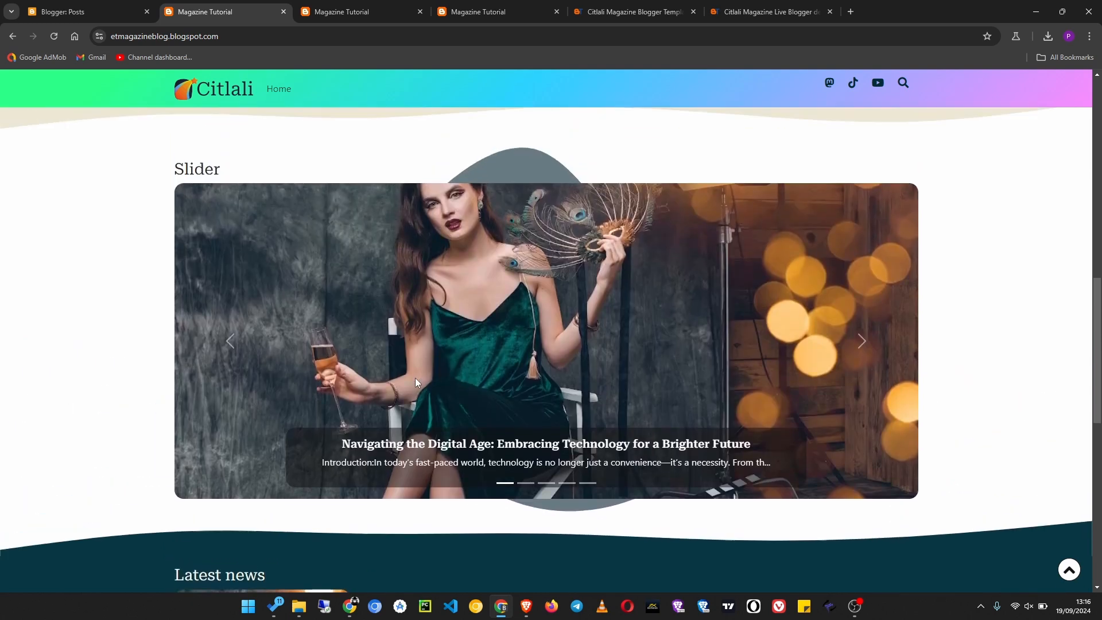
scroll(415, 377, up, 5)
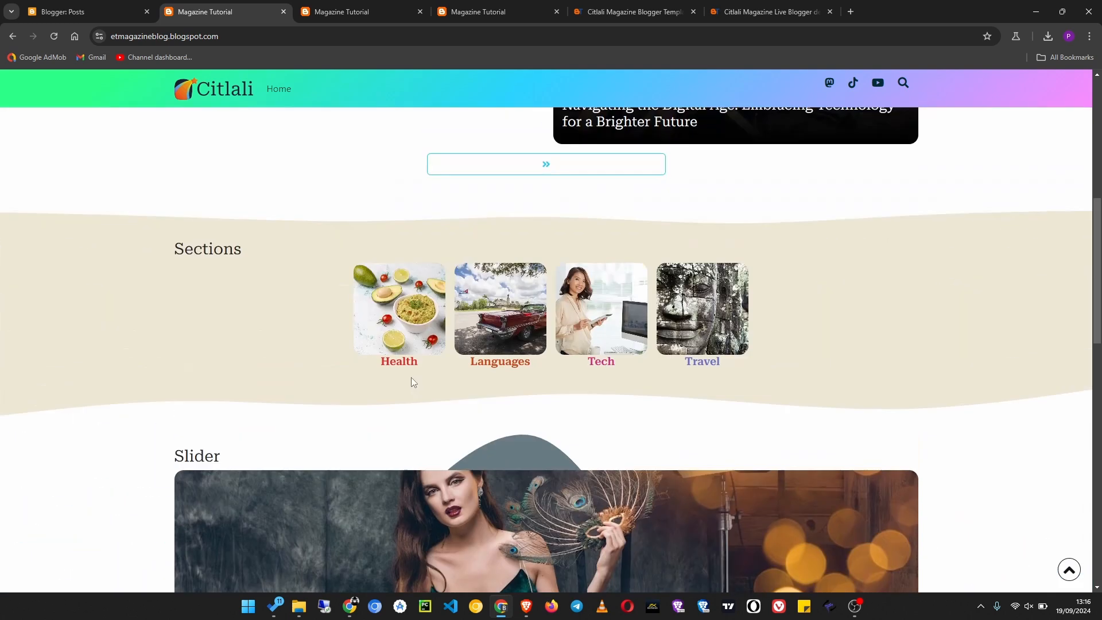
scroll(411, 379, up, 8)
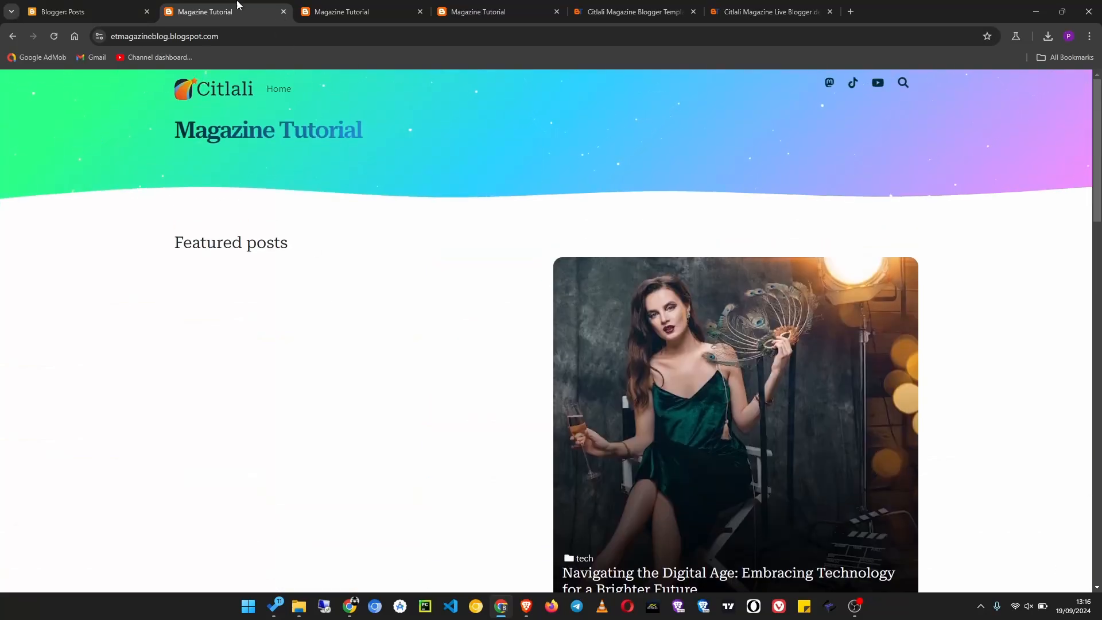
click(283, 11)
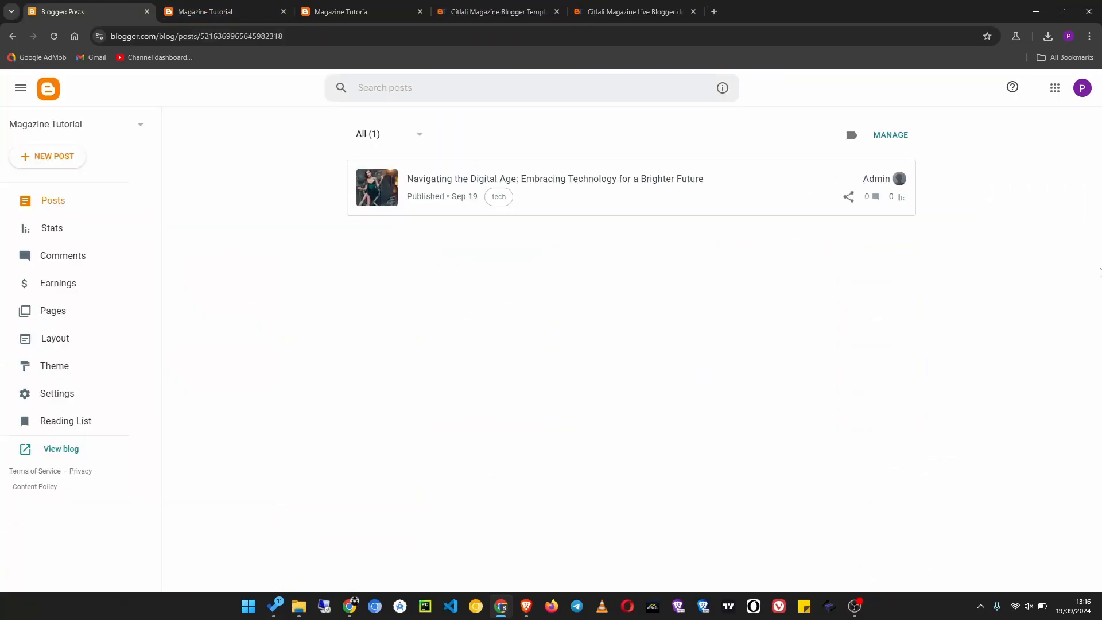